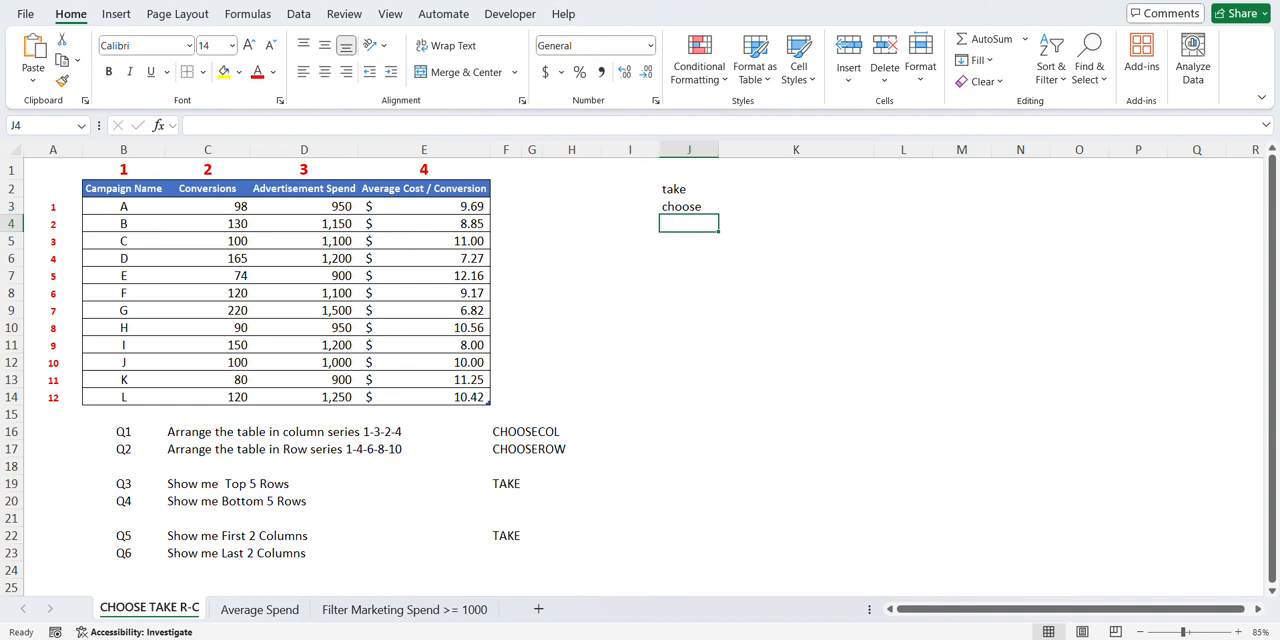
- Review the campaign table in B2:E14 and the questions Q1 to Q6 listed below it
left_click(325, 335)
left_click_drag(118, 196, 478, 397)
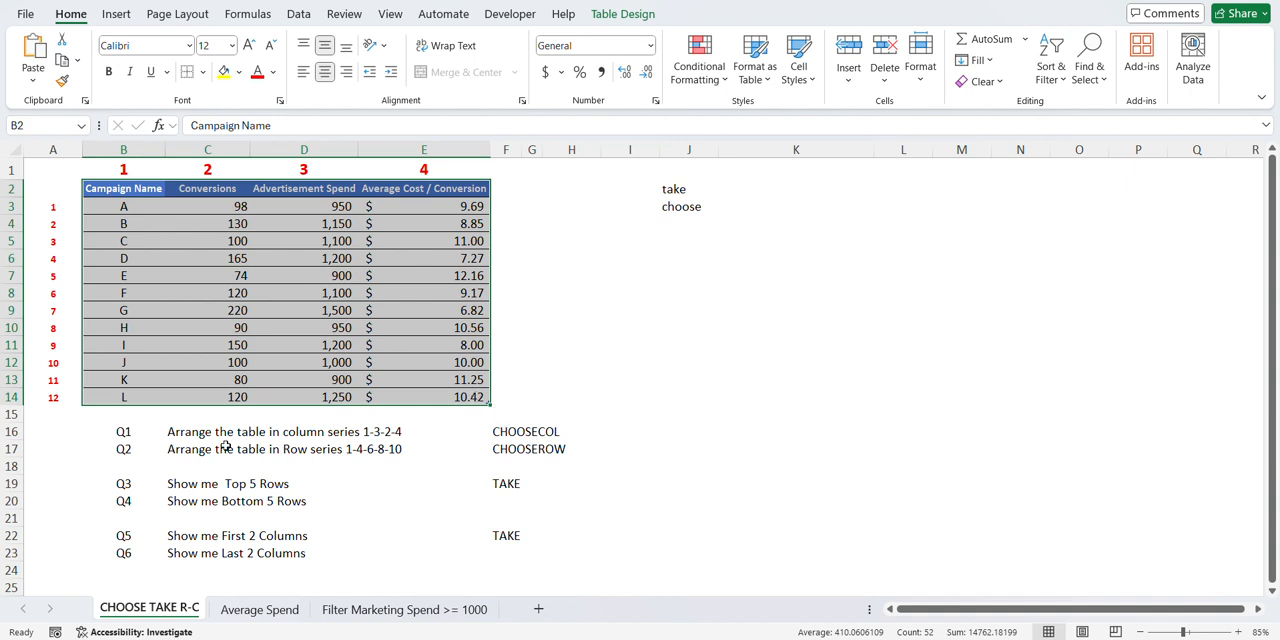
left_click_drag(205, 434, 198, 556)
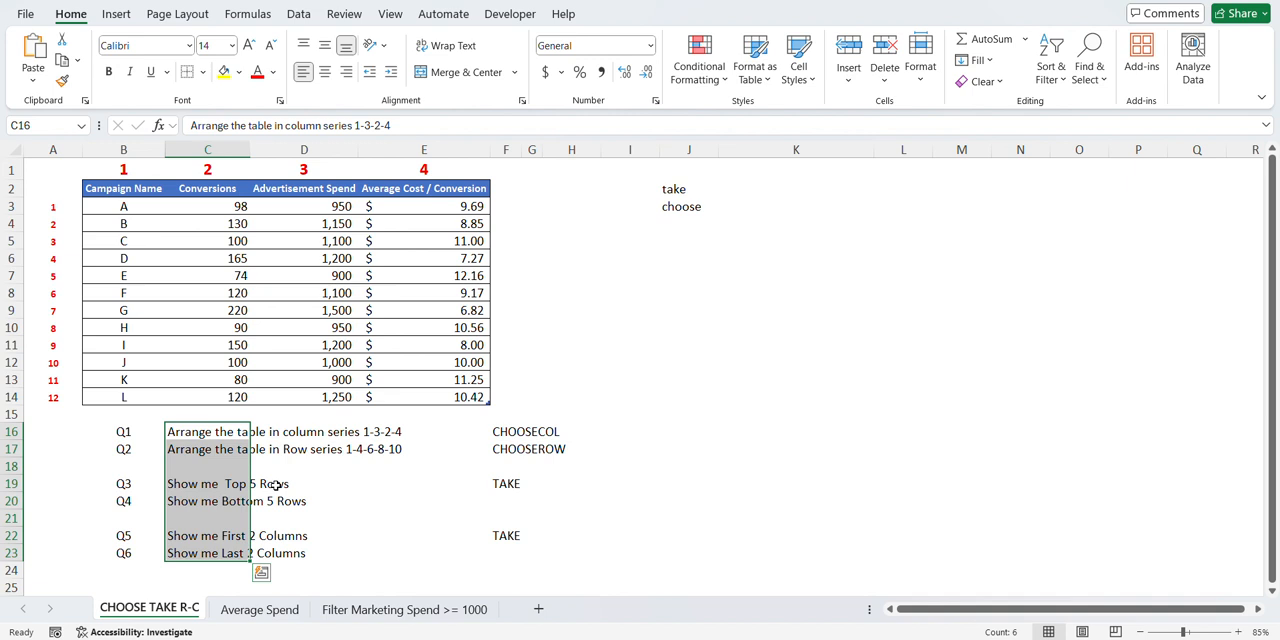
left_click(173, 443)
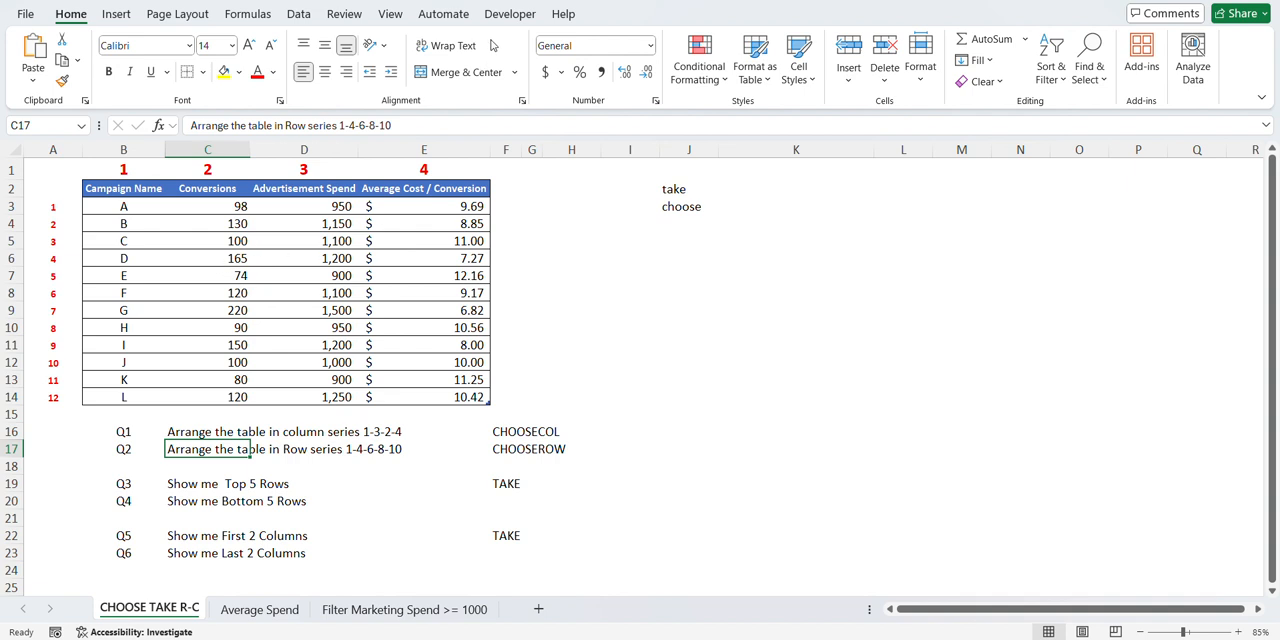
left_click(210, 444)
left_click(113, 431)
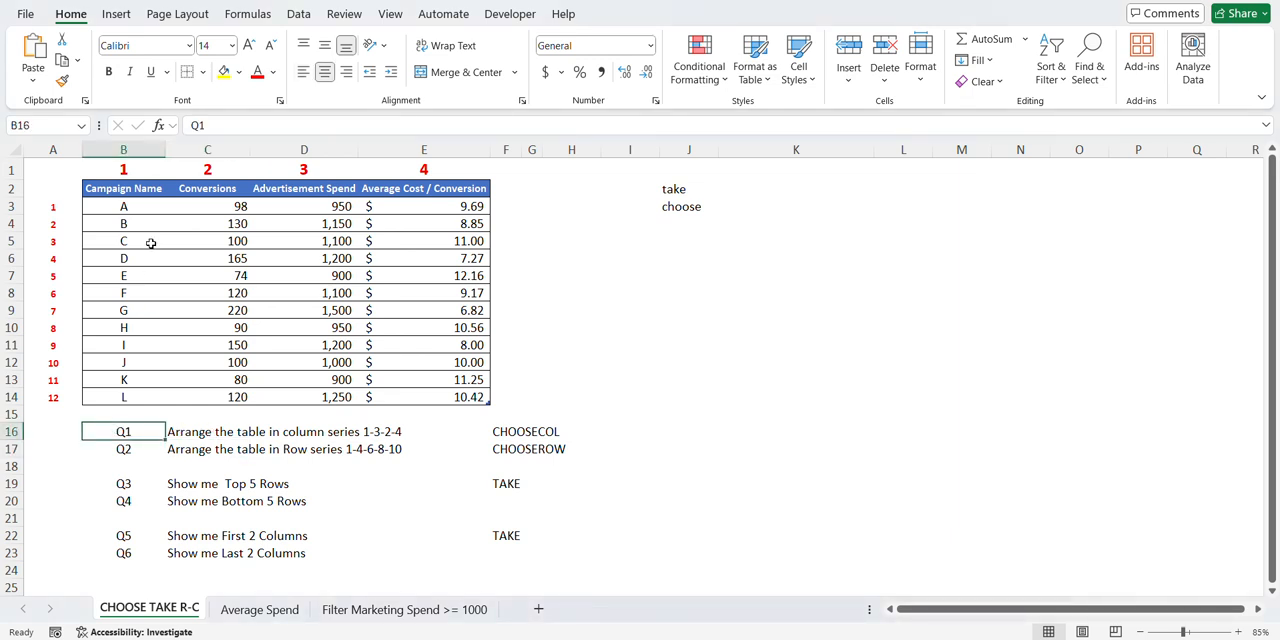
left_click_drag(130, 190, 482, 397)
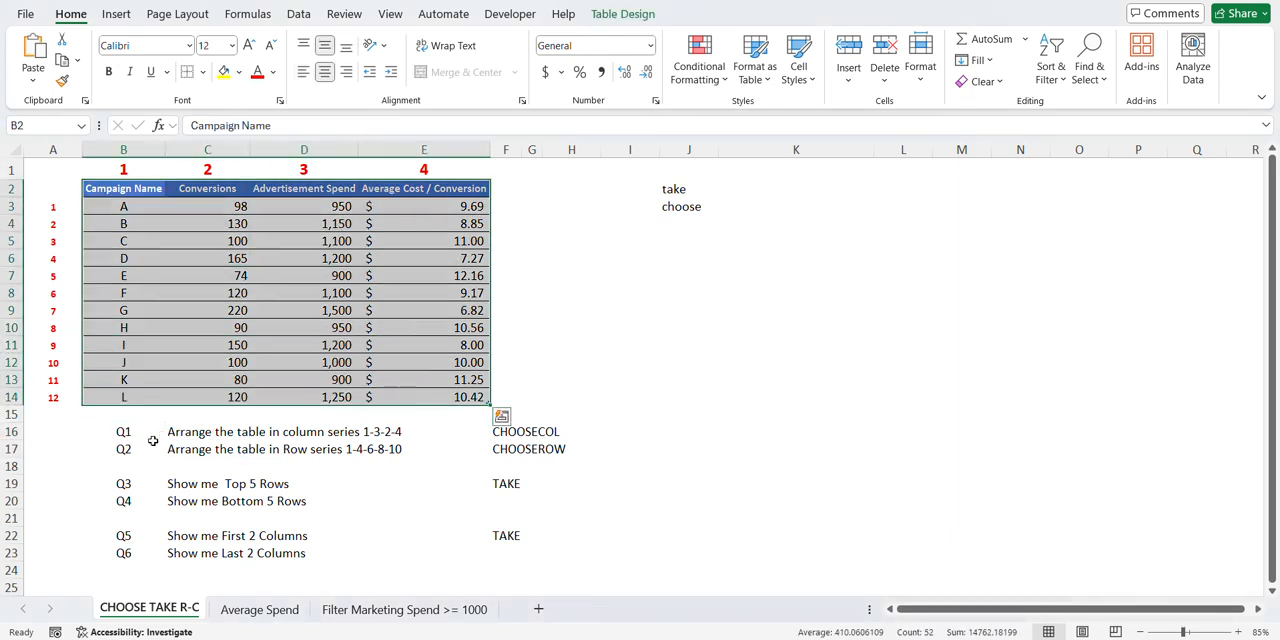
left_click(130, 428)
left_click(183, 431)
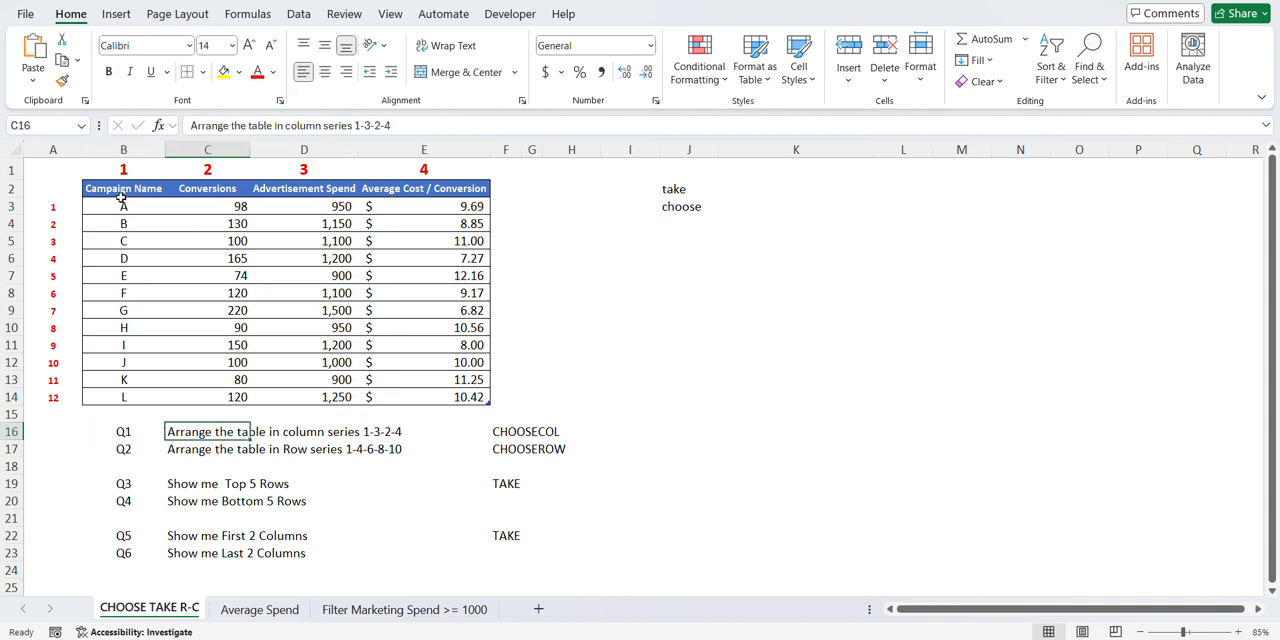
- Examine the campaign table's columns in the 1-3-2-4 order requested by Q1
left_click_drag(116, 191, 480, 397)
left_click(532, 397)
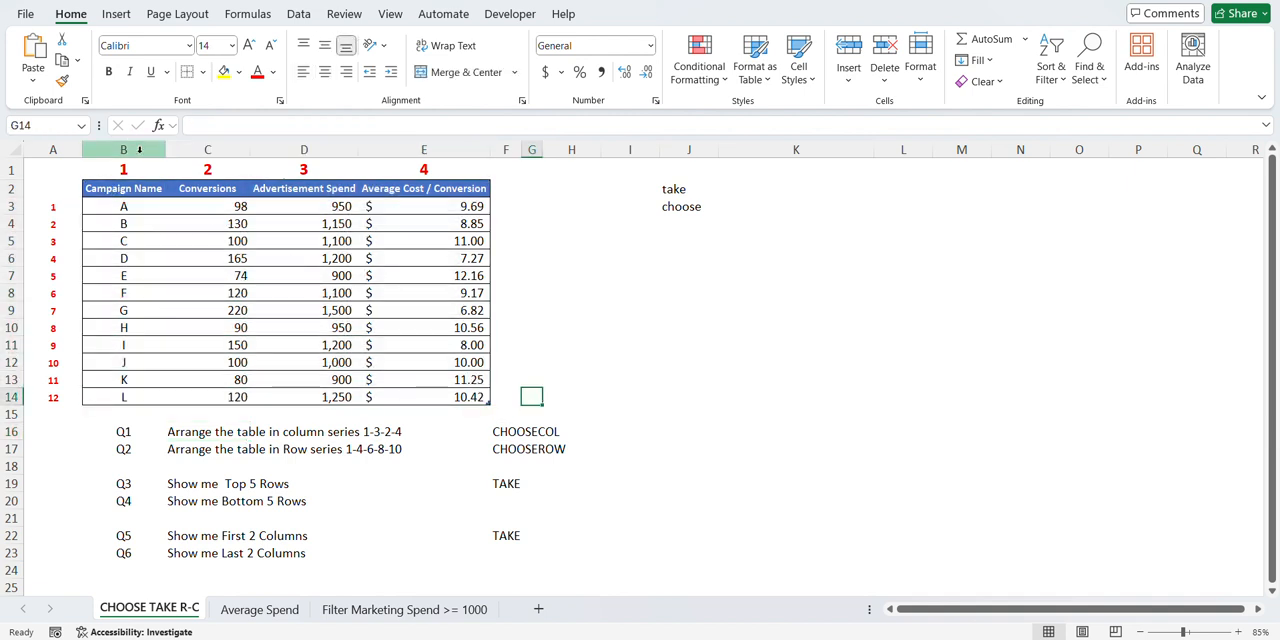
left_click_drag(123, 150, 410, 156)
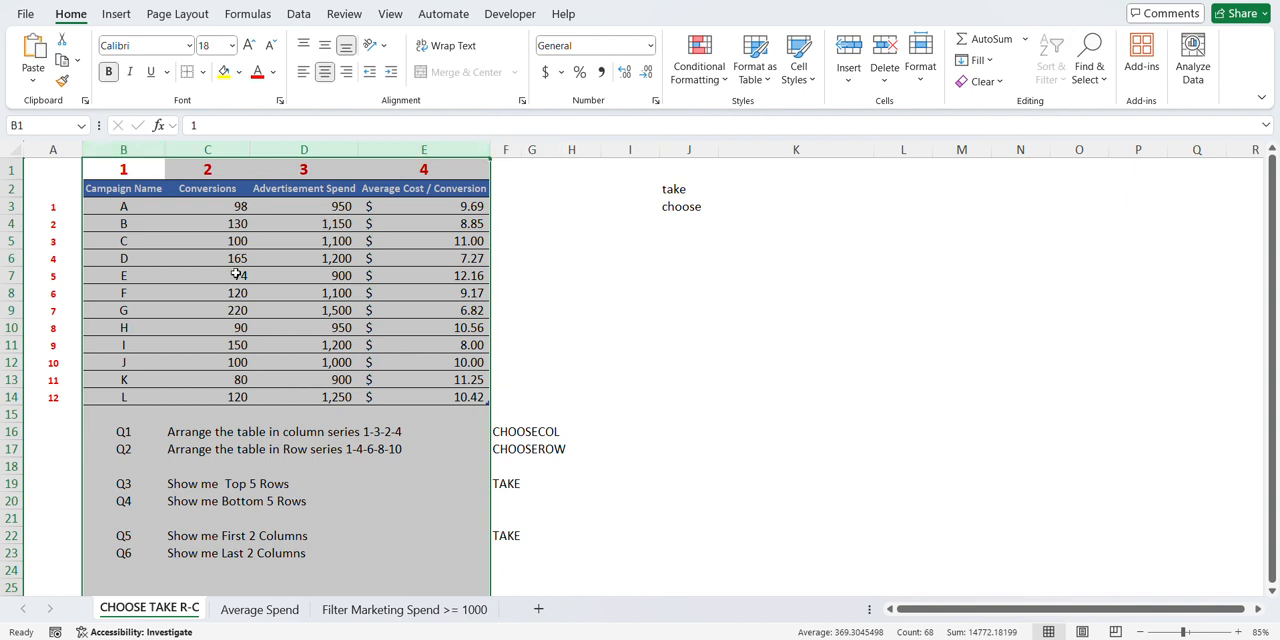
left_click(531, 292)
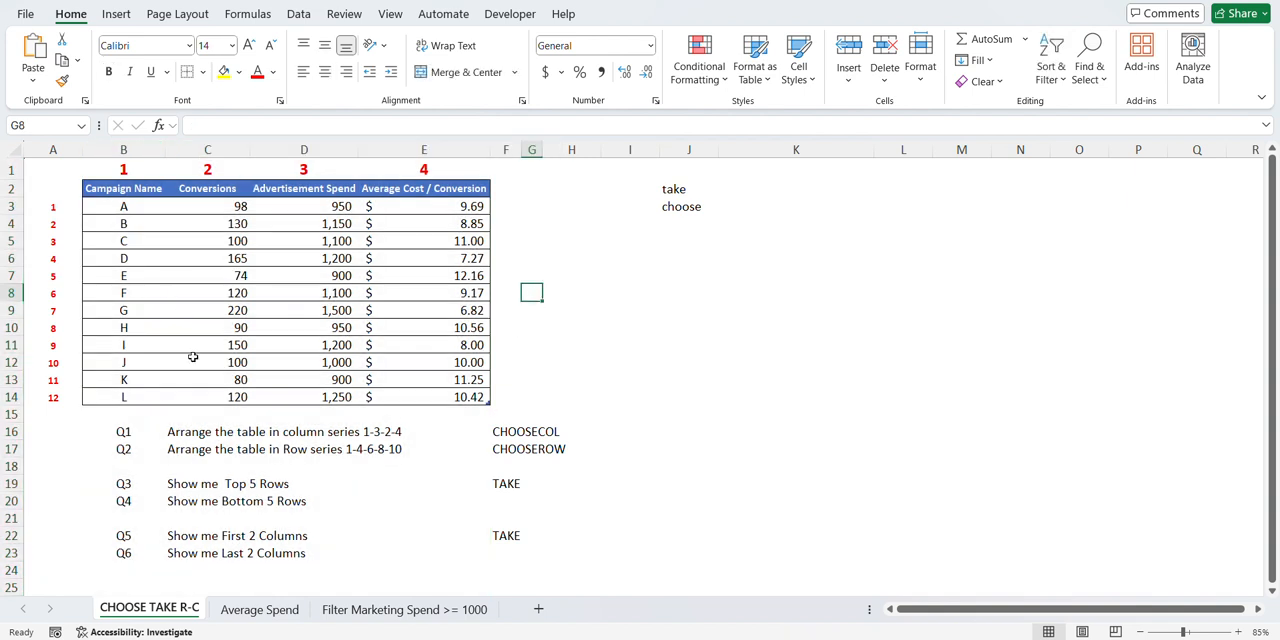
left_click(124, 149)
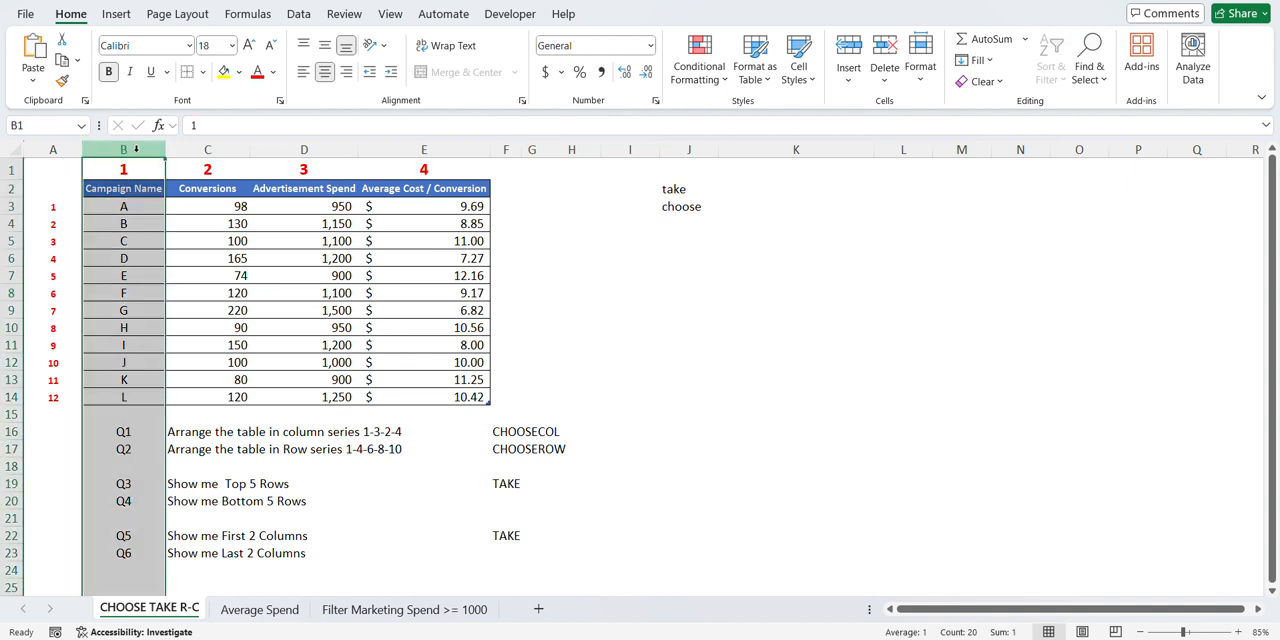
left_click(303, 149)
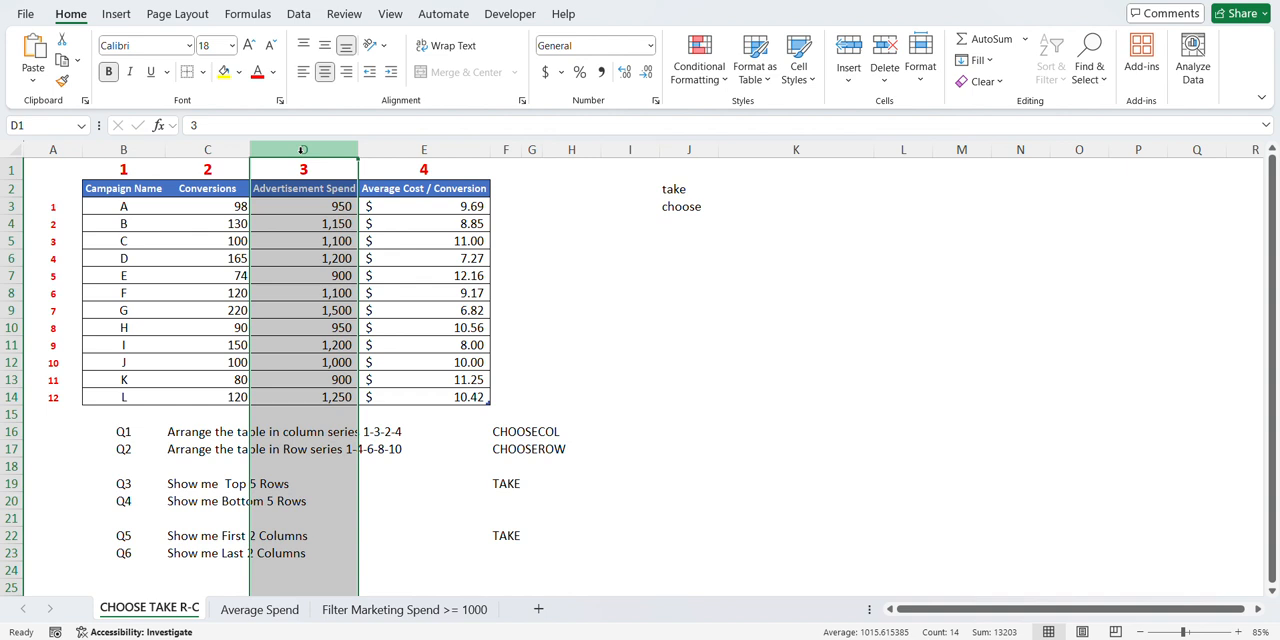
left_click(207, 149)
left_click(418, 149)
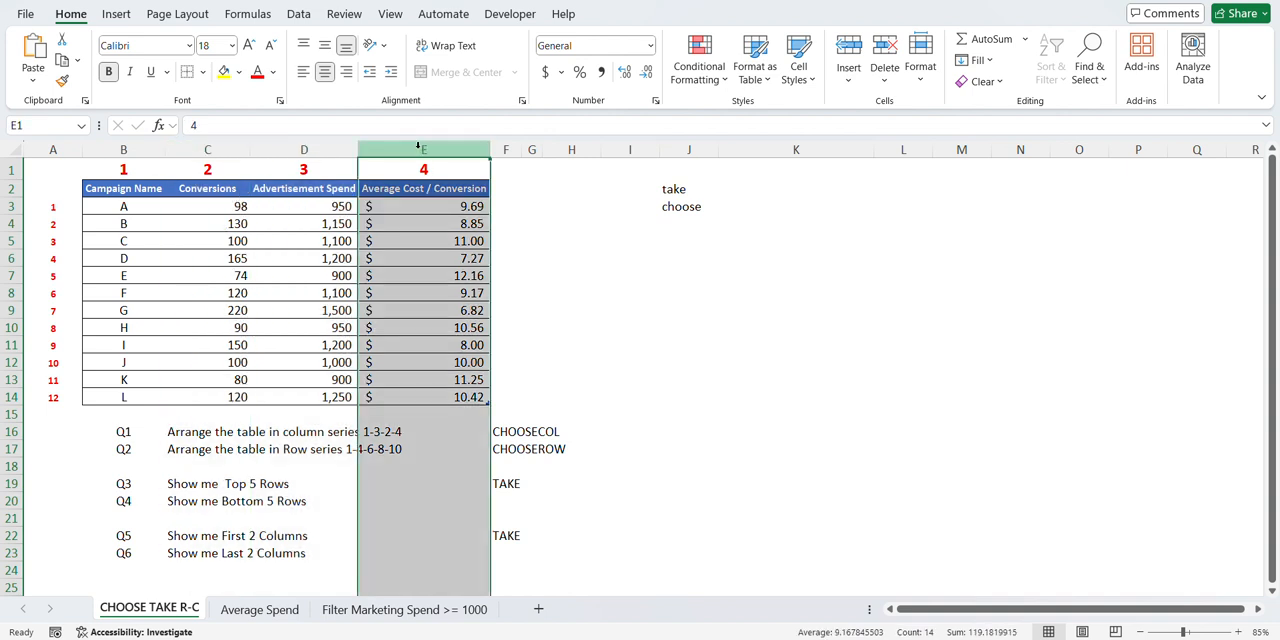
- Enter =CHOOSECOLS(Table_C0[#All],1,3,2,4) in cell J5 to rearrange the campaign table's columns
left_click(661, 244)
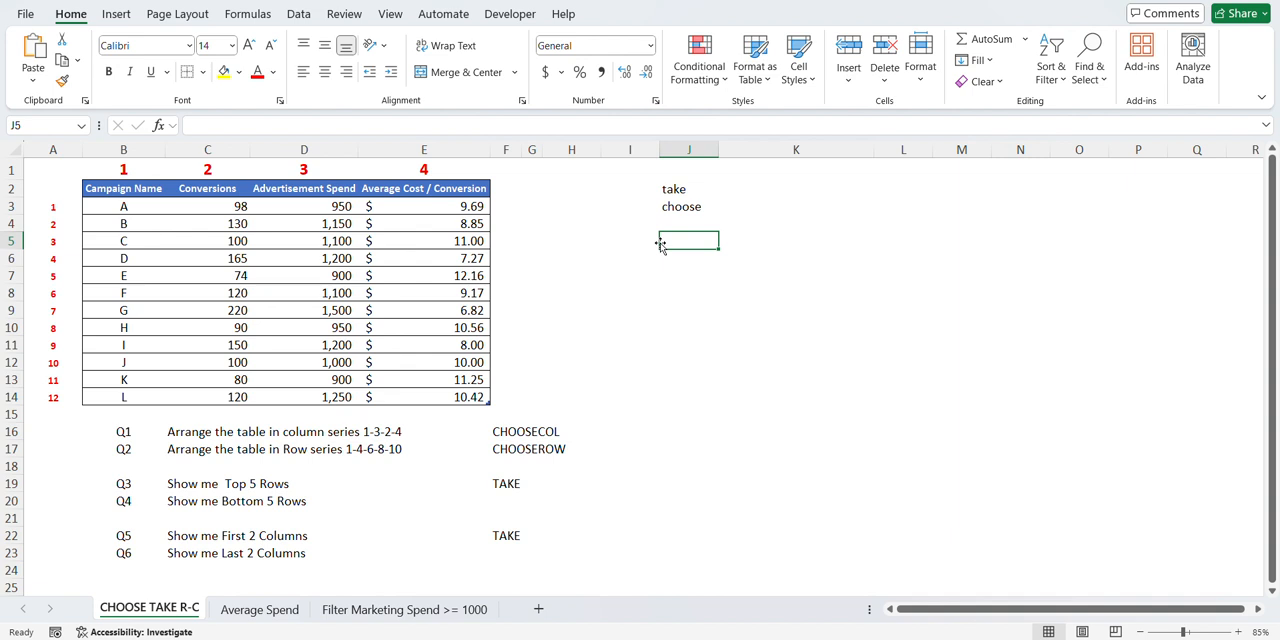
type("=choose")
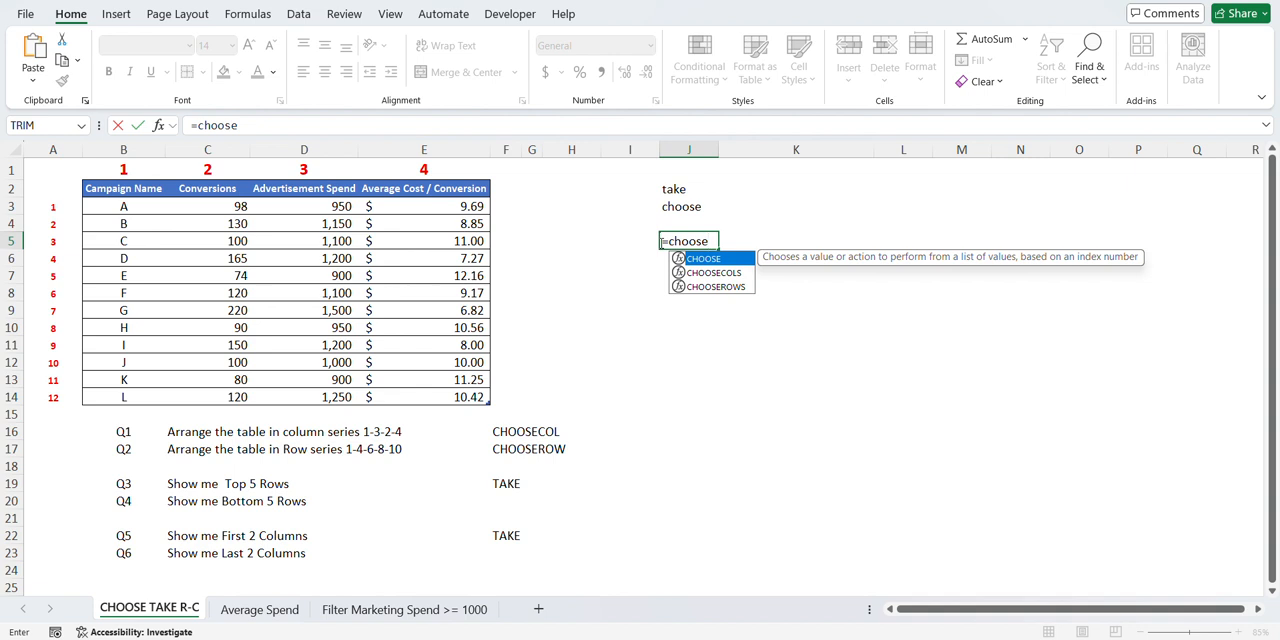
key("Down")
key("Tab")
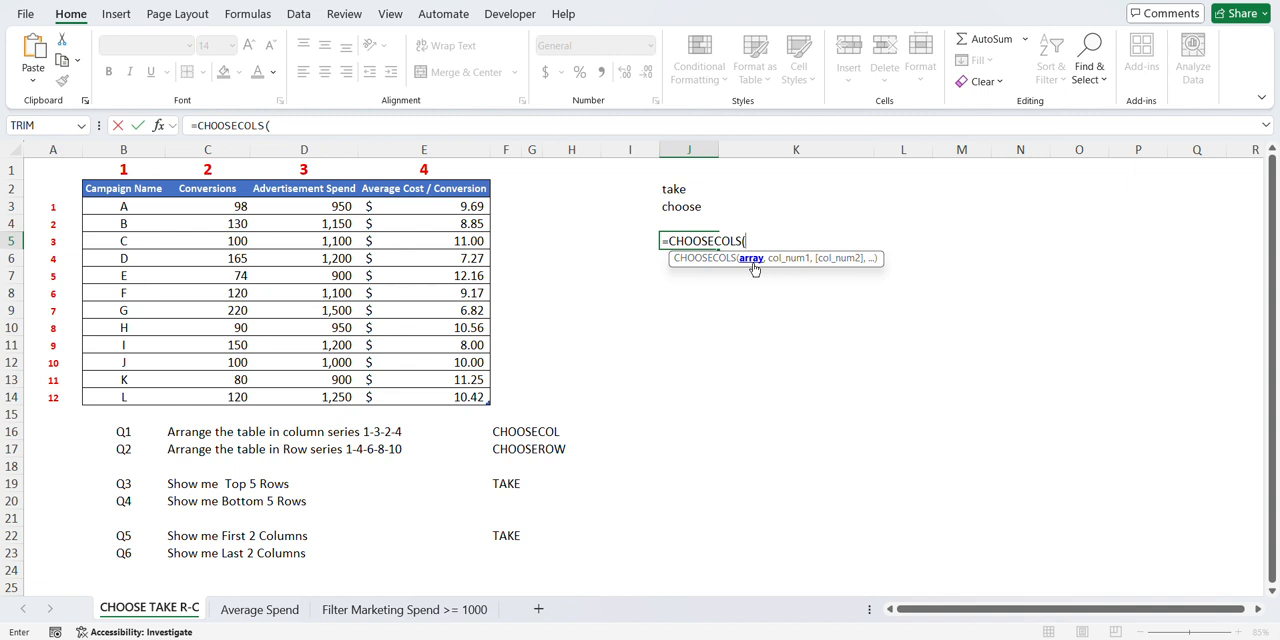
left_click_drag(143, 190, 440, 395)
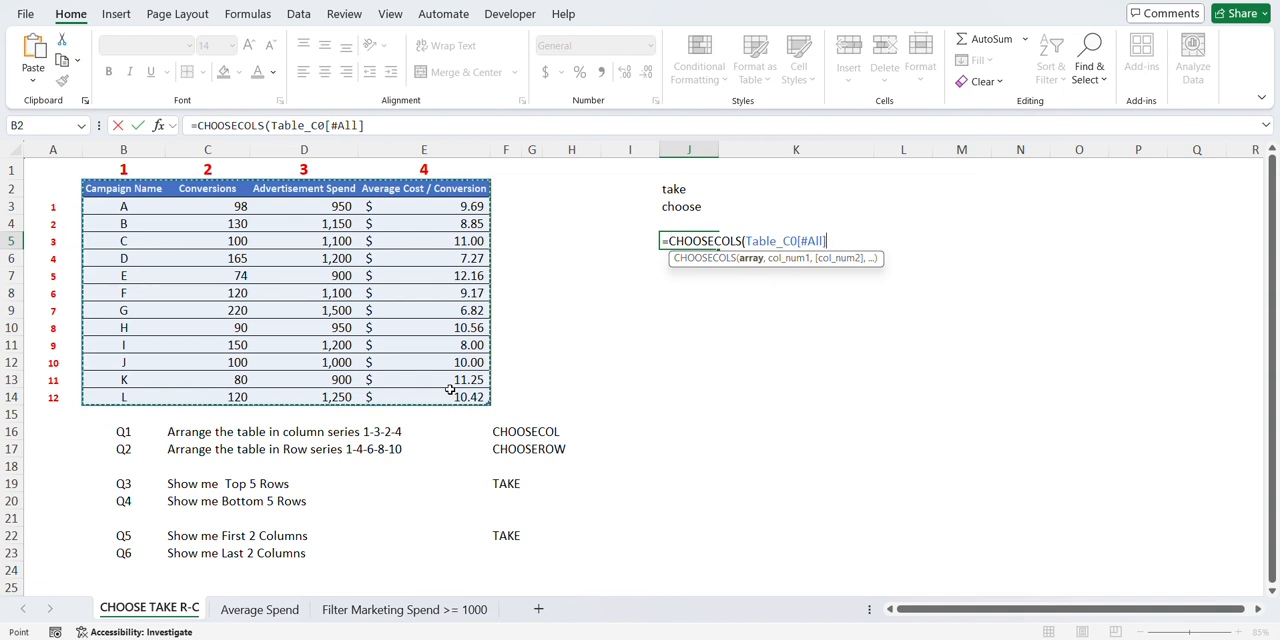
type(",")
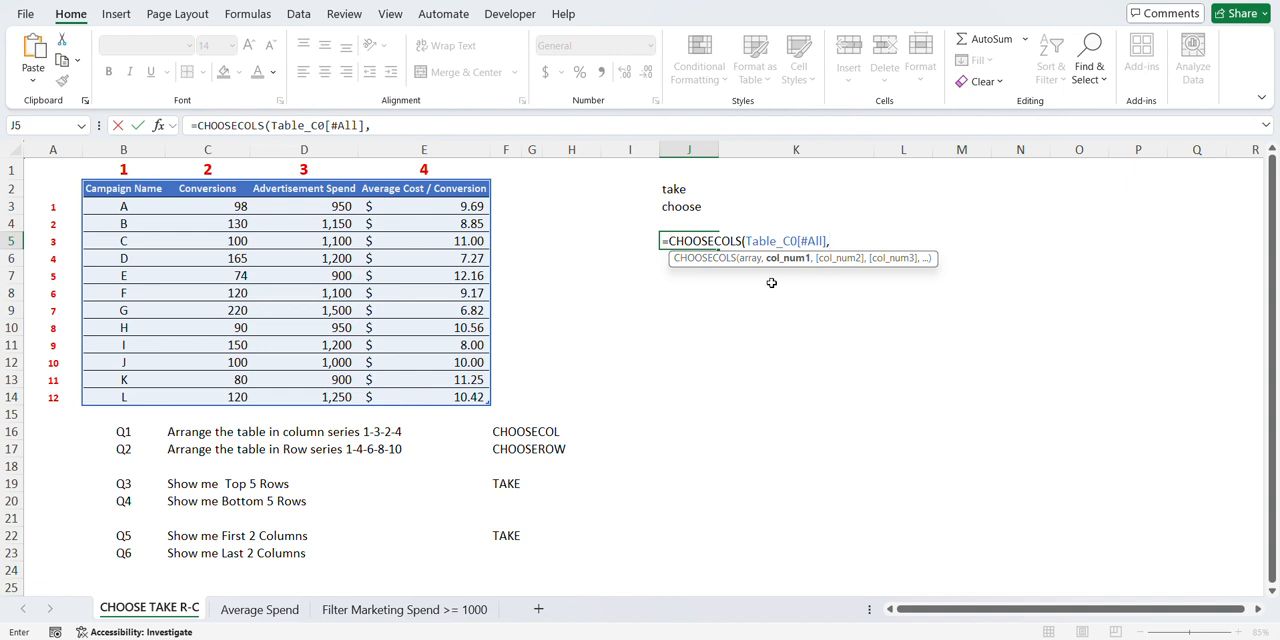
type("1,3,")
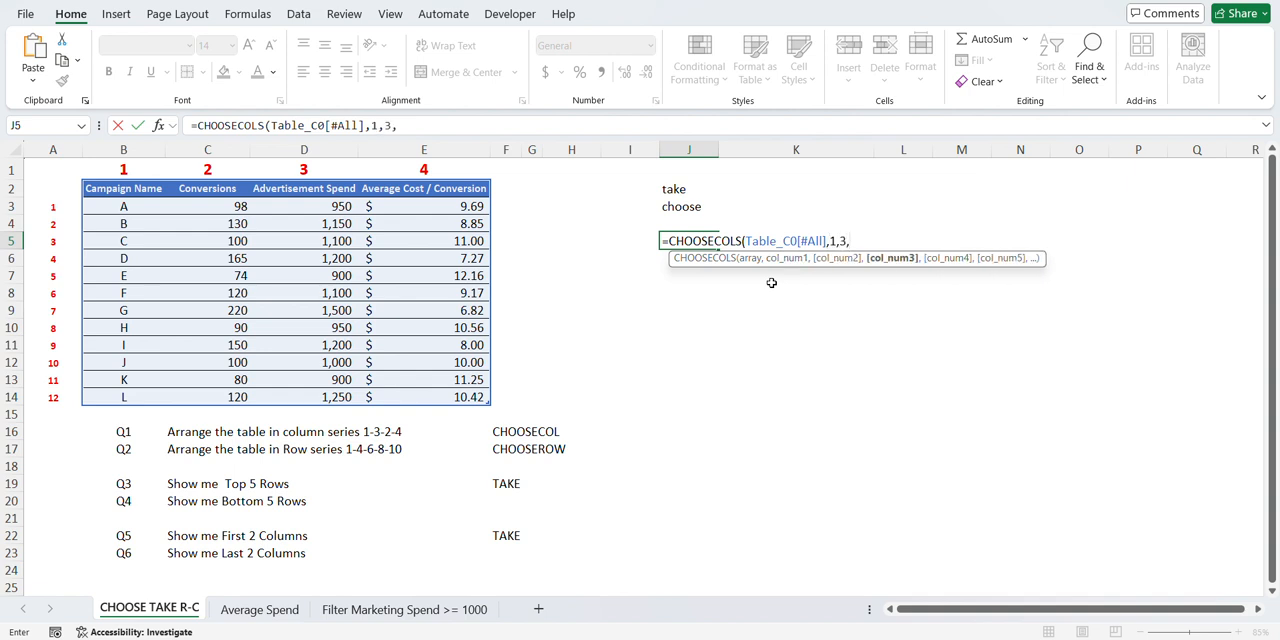
type("2,4")
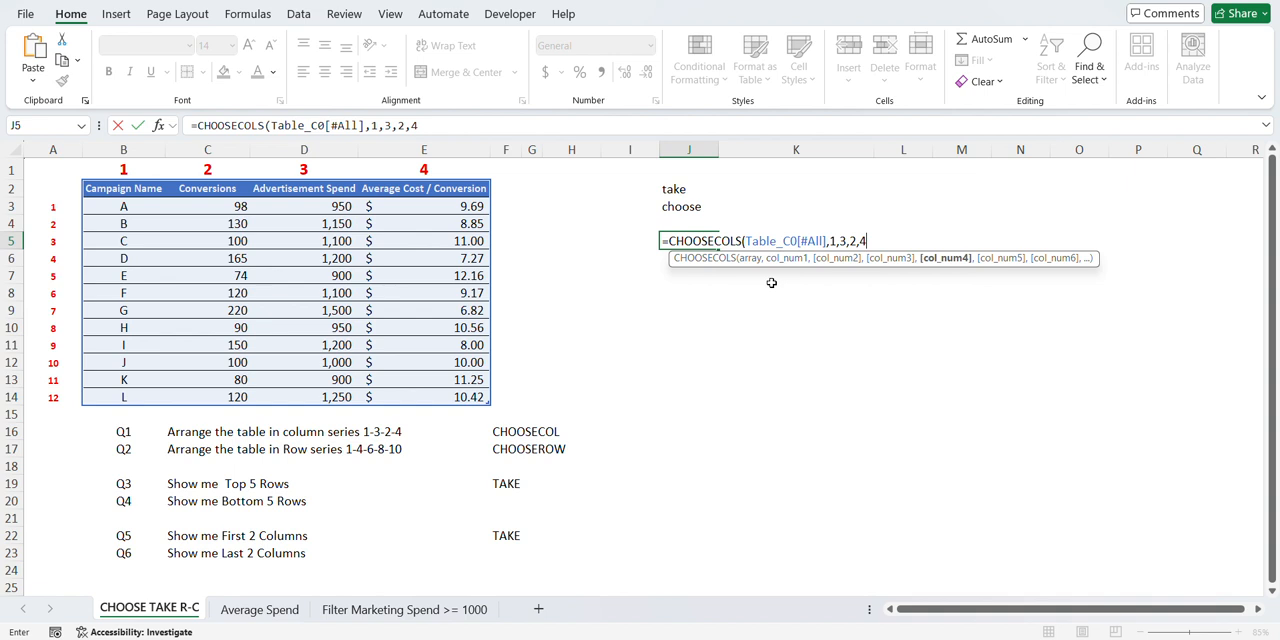
key("Return")
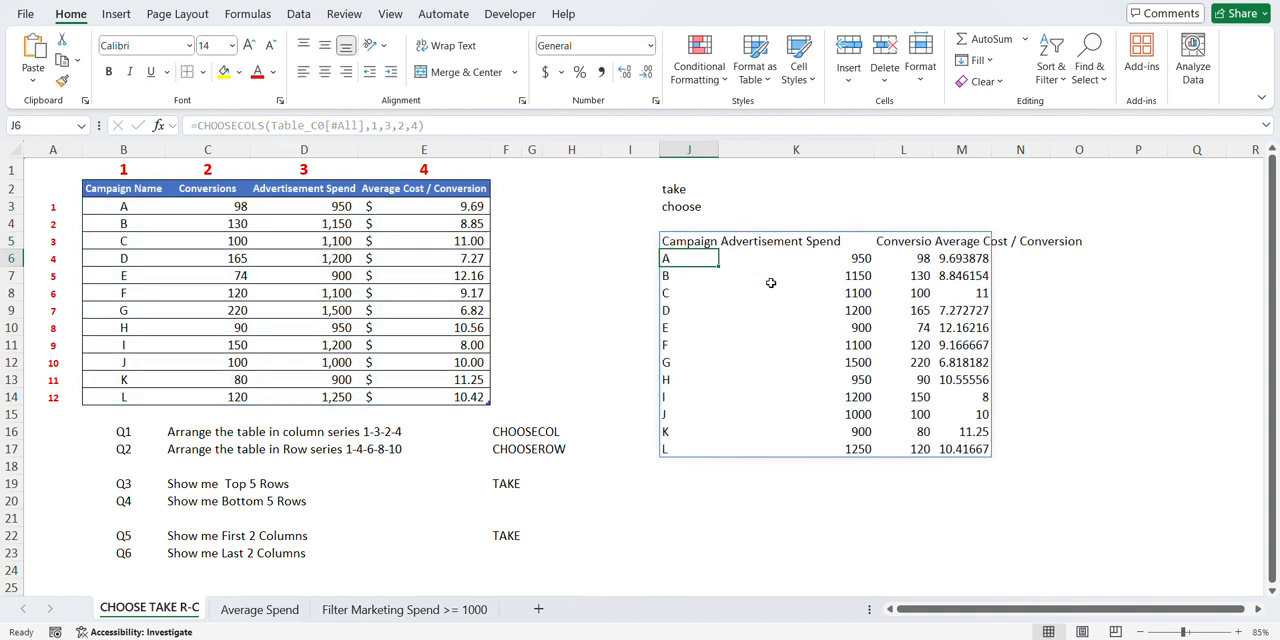
- Compare the rearranged columns with the source table and fit the widths of columns L and M to their contents
left_click(704, 241)
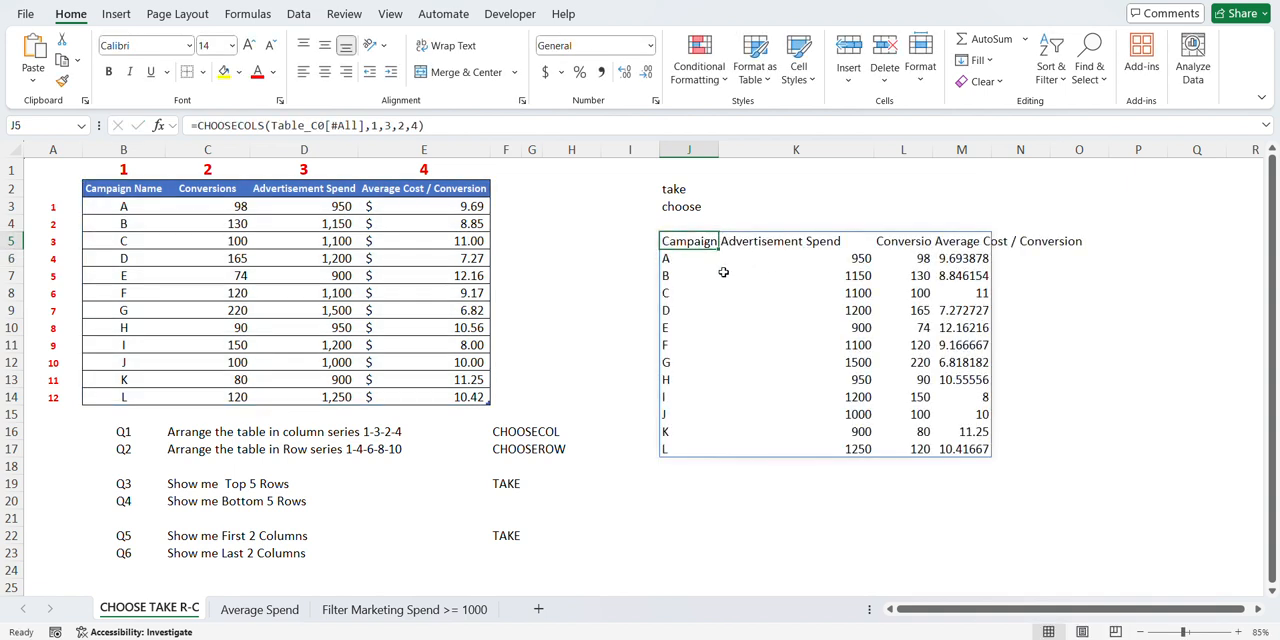
left_click(763, 240)
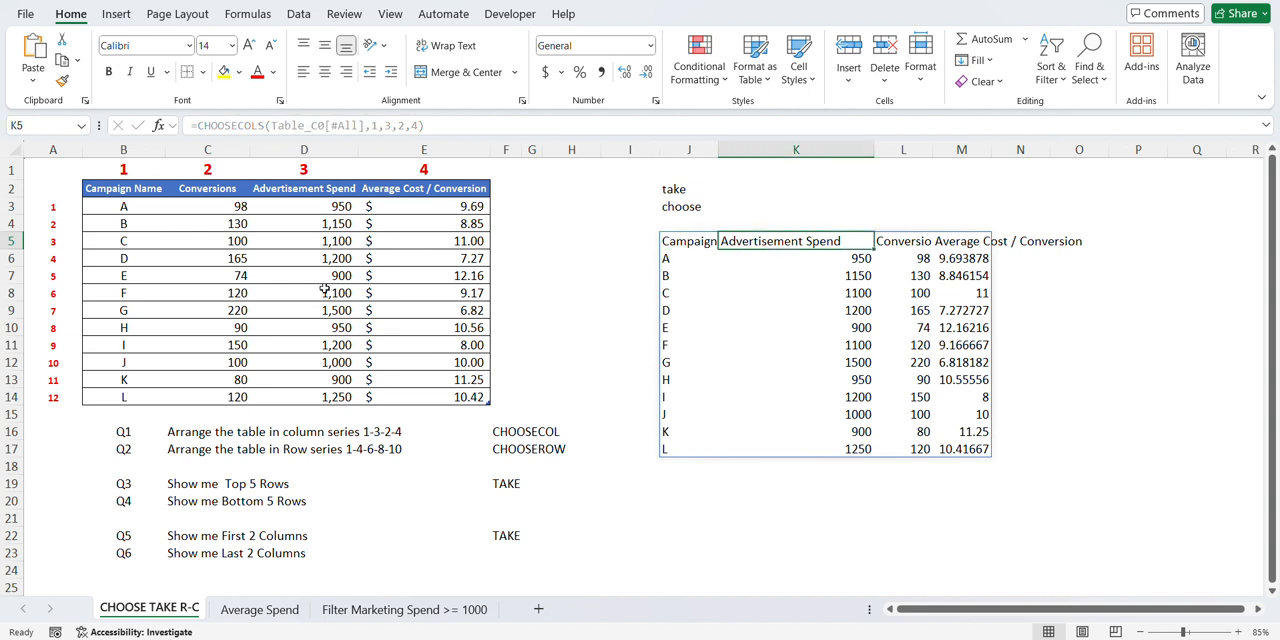
left_click(290, 194)
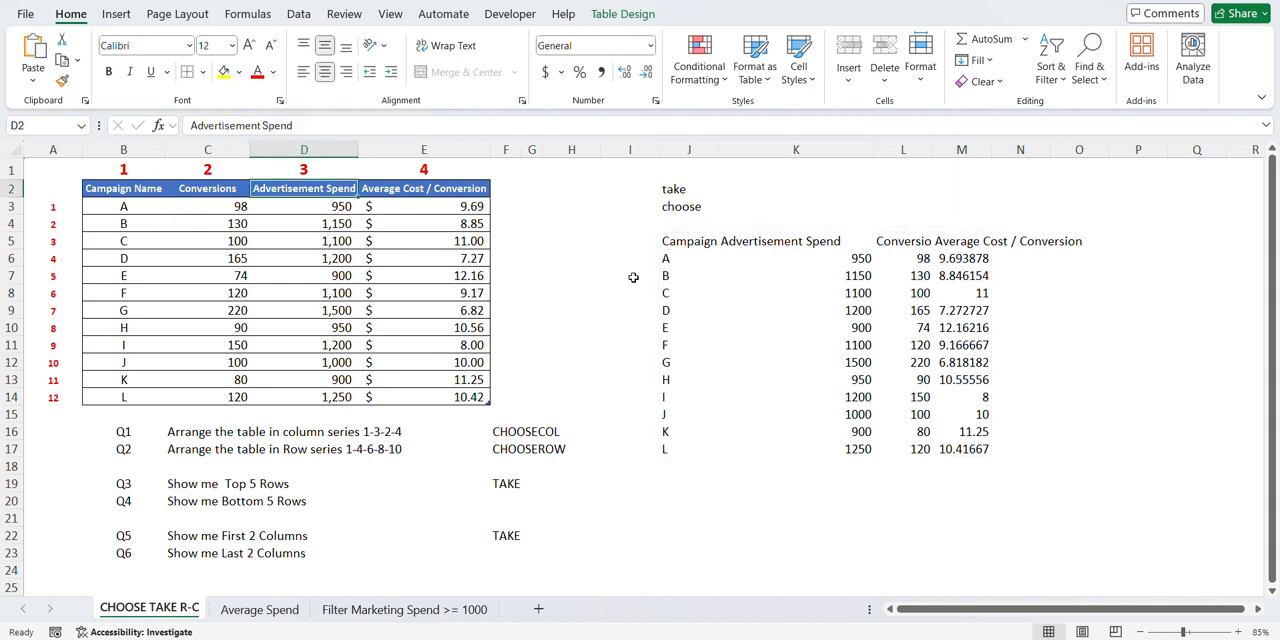
left_click(777, 241)
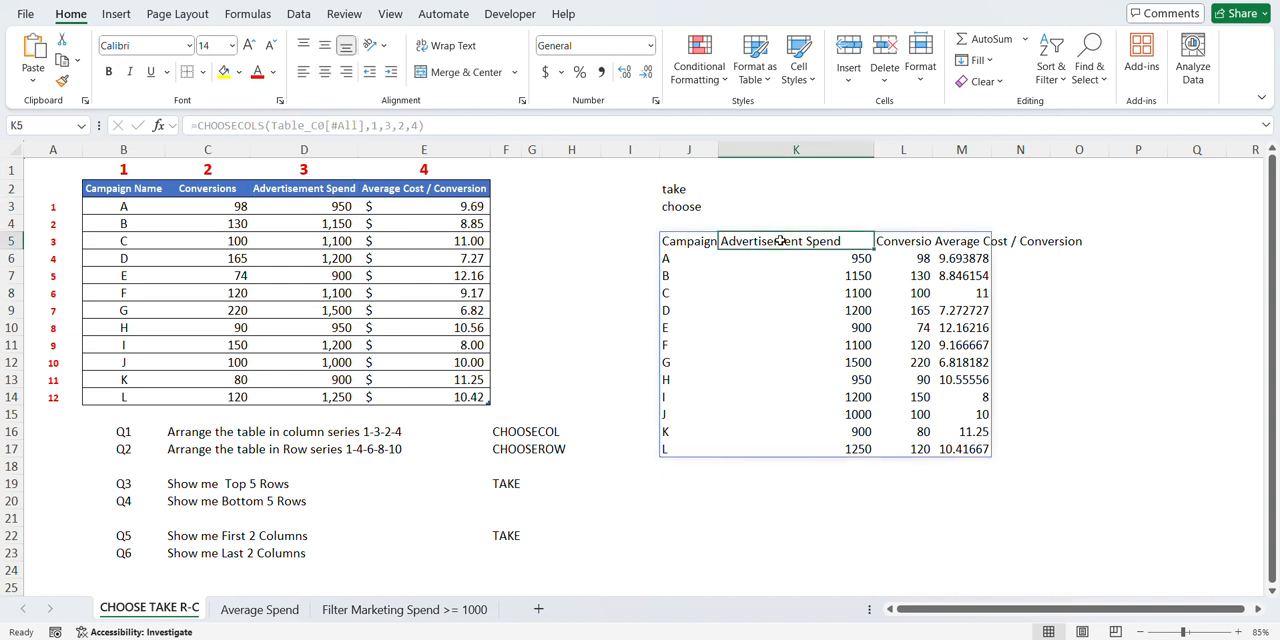
left_click(803, 150)
left_click(918, 149)
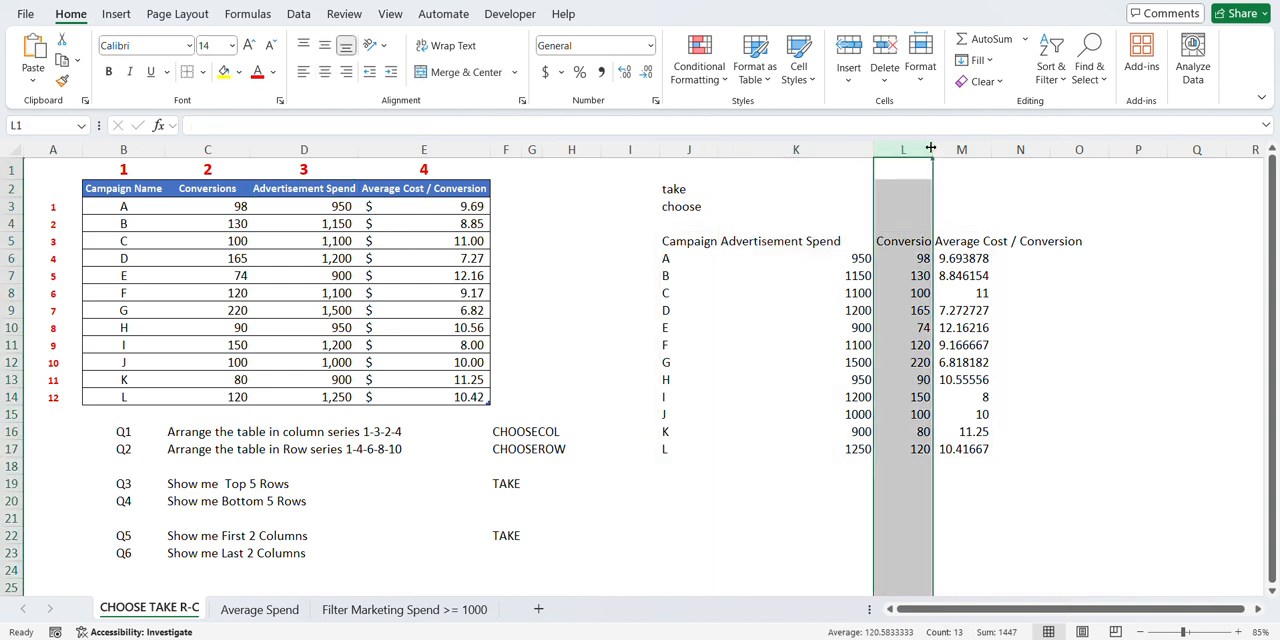
double_click(930, 149)
left_click(902, 245)
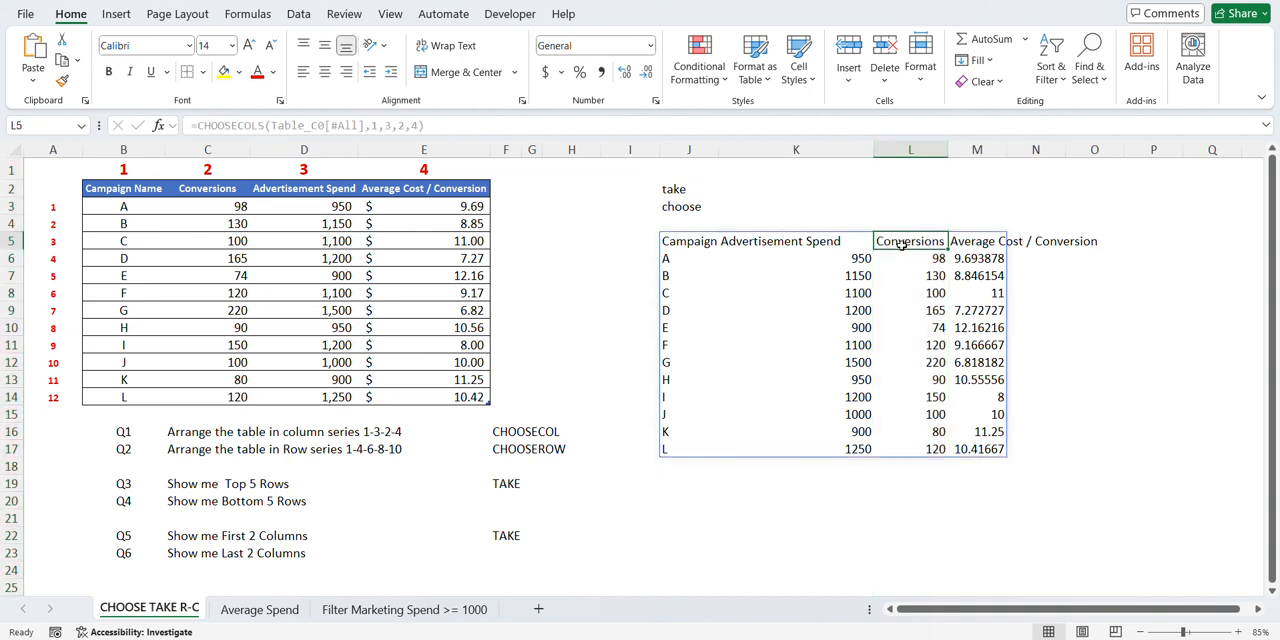
left_click(207, 152)
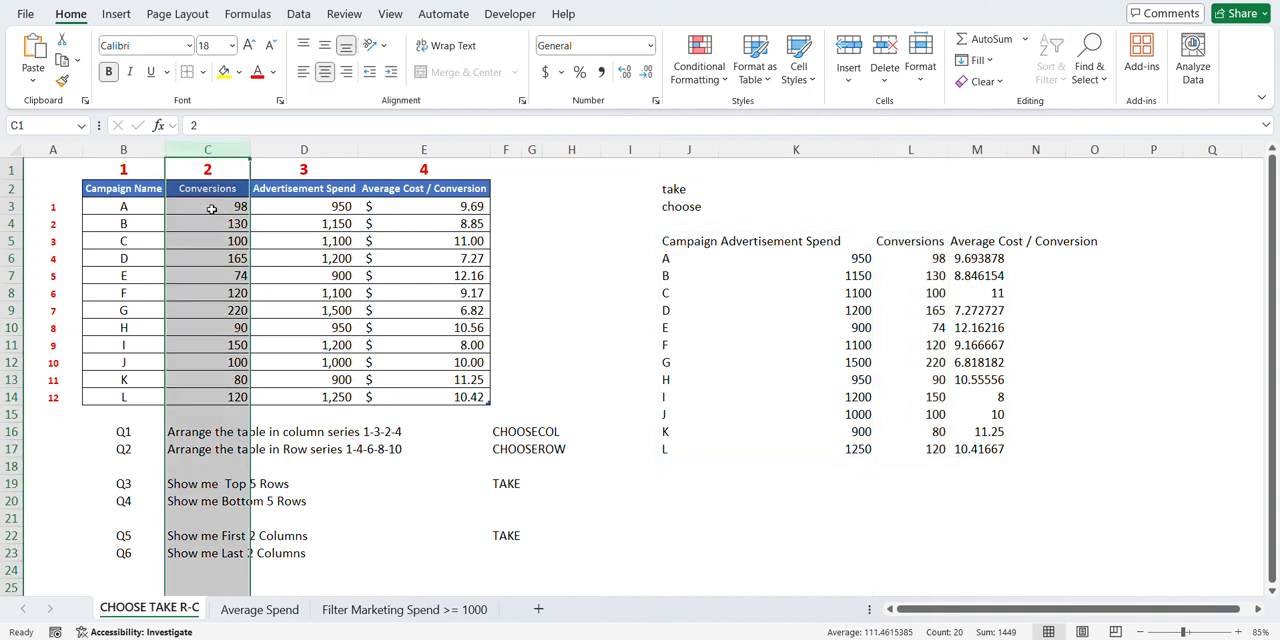
left_click(450, 152)
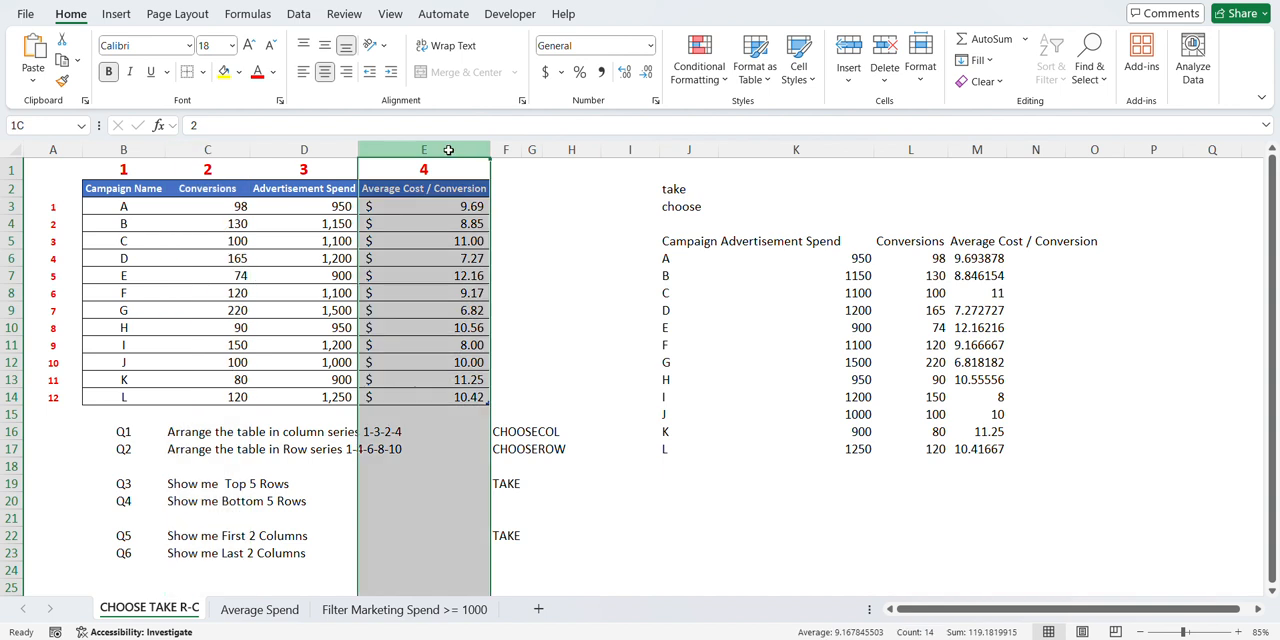
double_click(1007, 149)
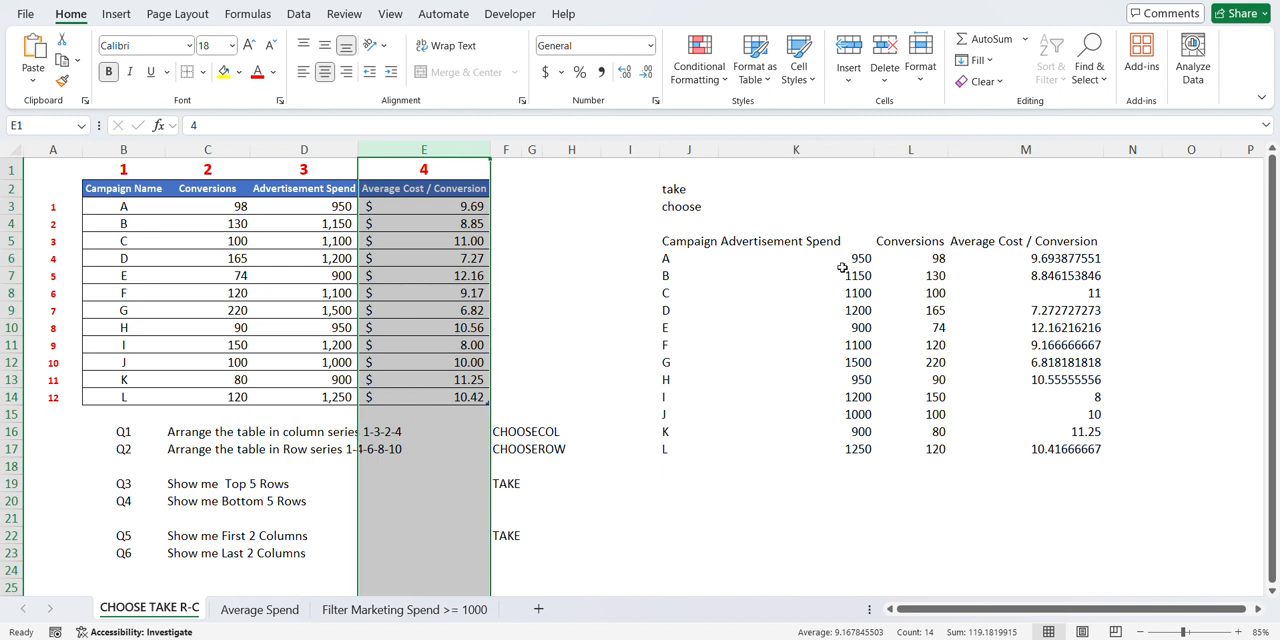
left_click(556, 2)
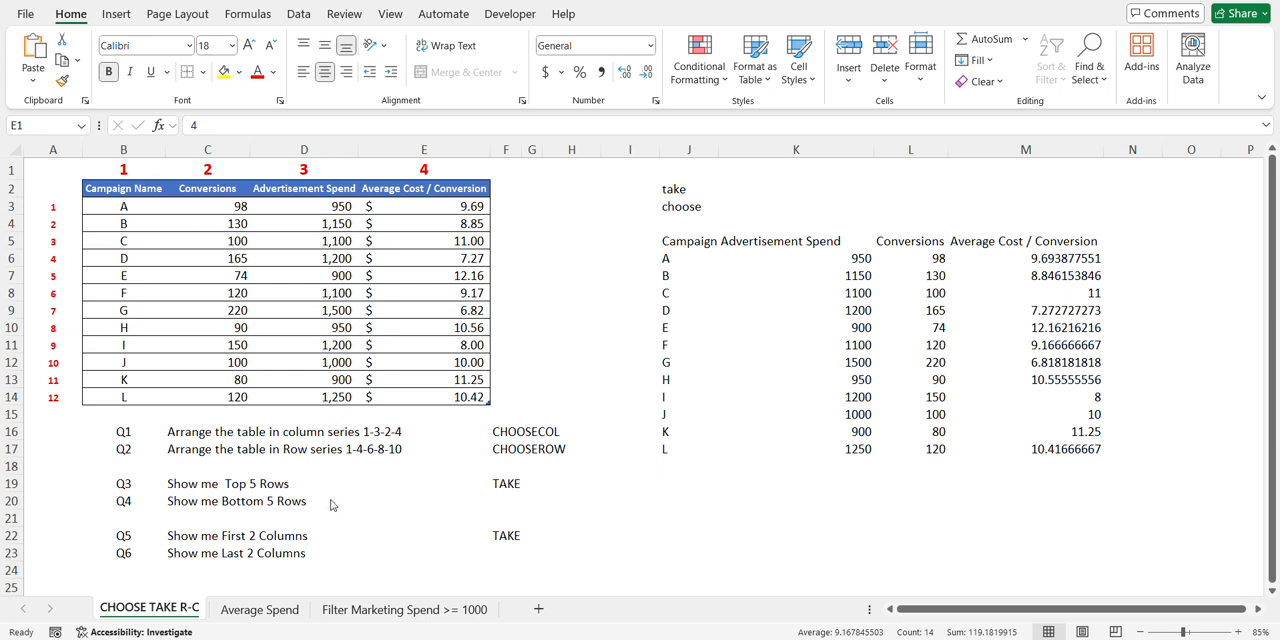
- Review Q2 and the numbered campaign rows, and clear the CHOOSECOLS formula from cell J5
left_click(178, 450)
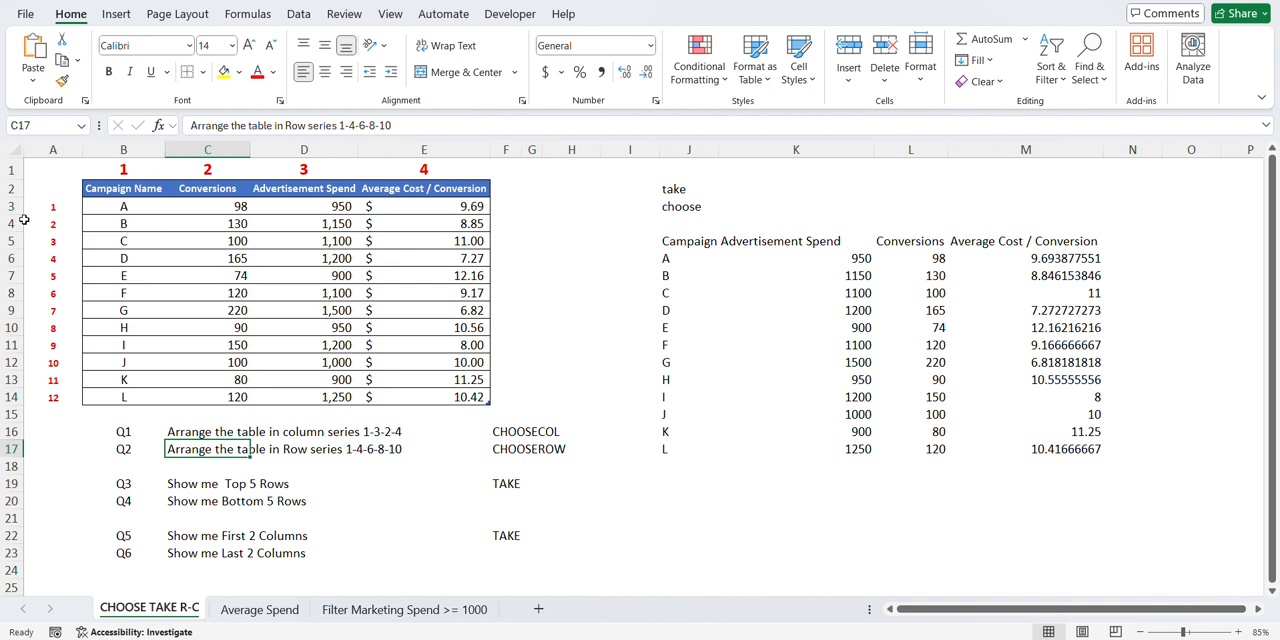
left_click_drag(14, 206, 14, 397)
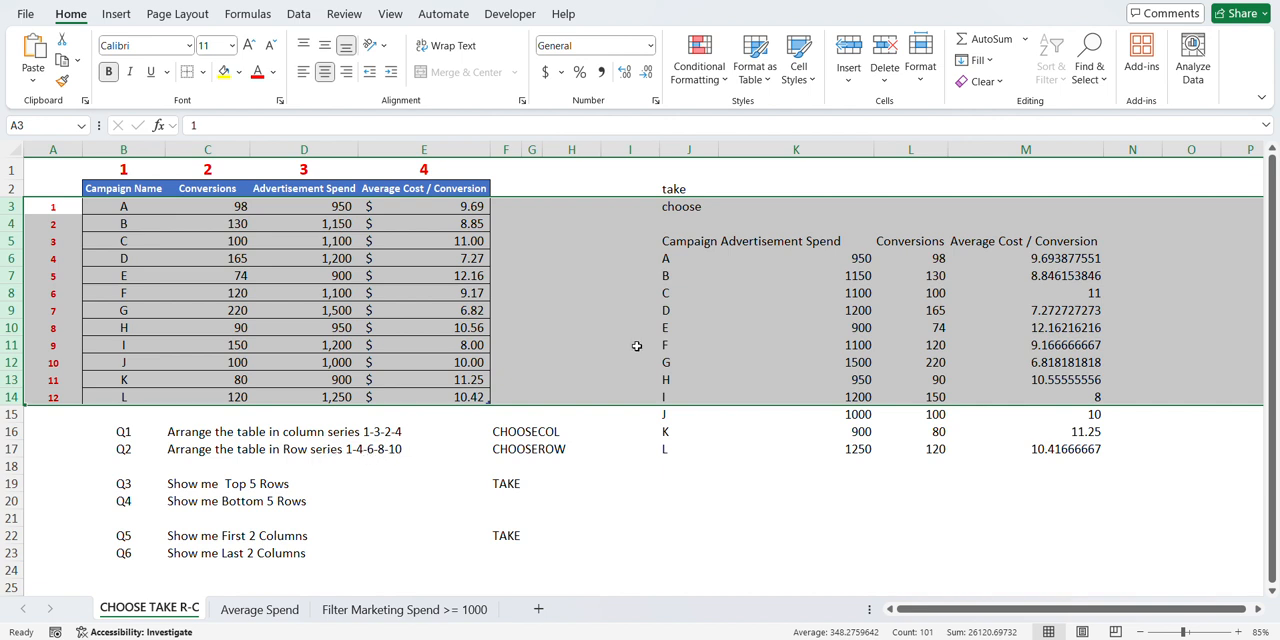
left_click(671, 250)
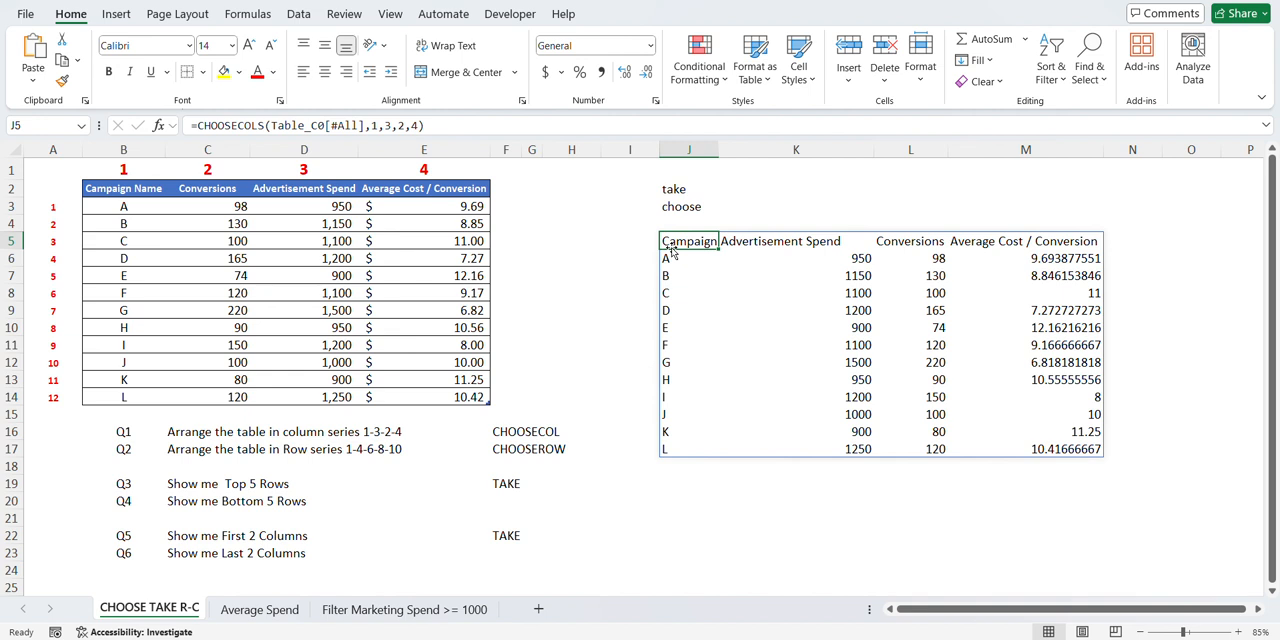
key("Delete")
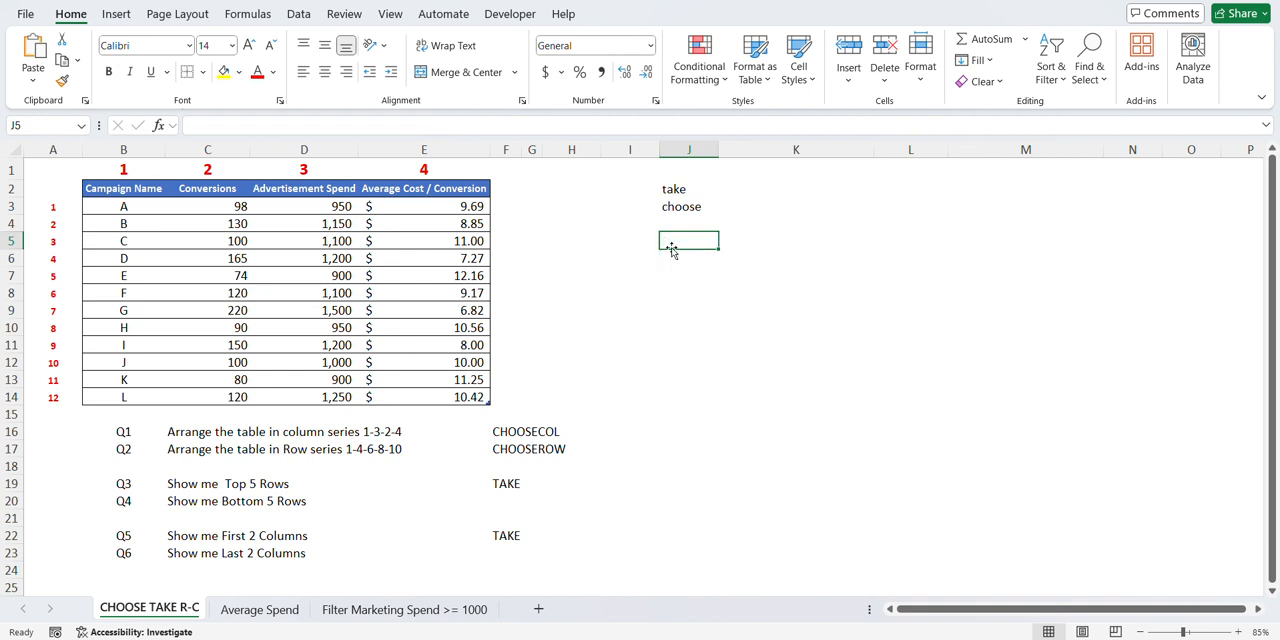
- Begin a CHOOSEROWS formula in cell J5 with the campaign table's data rows, B3:E14 without headers (Table_C0), as its array
type("=choose")
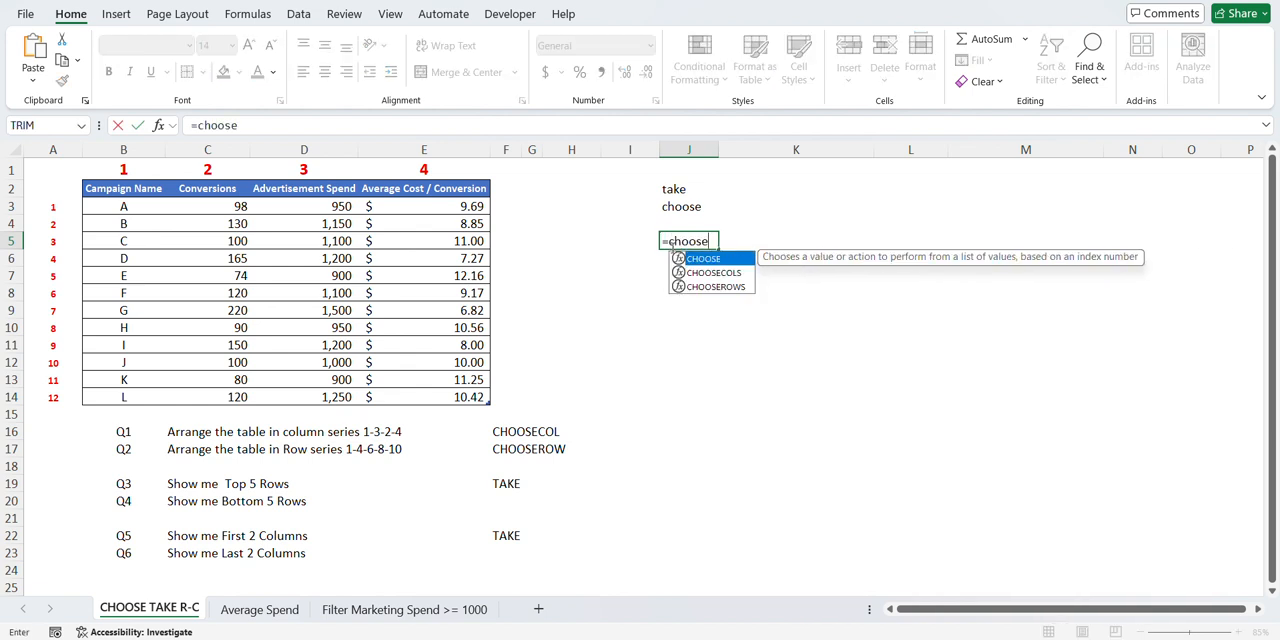
key("Down")
key("Down")
key("Tab")
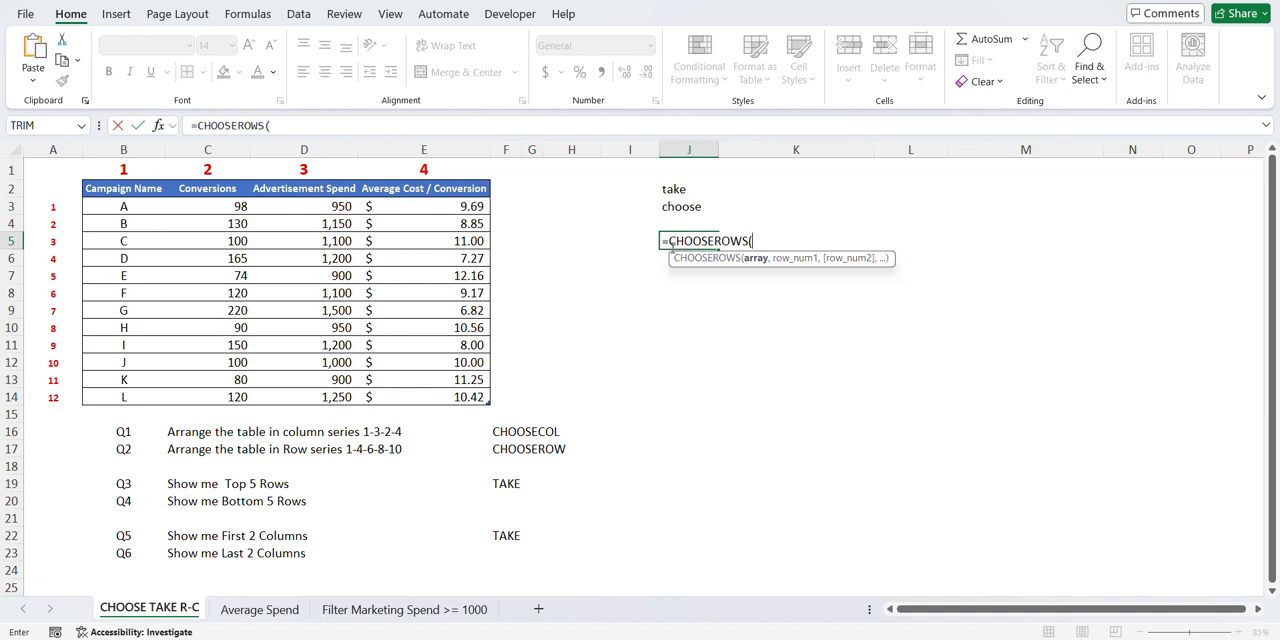
key("Left")
key("Left")
key("Left")
key("Left")
key("Left")
key("Left")
key("Up")
key("Up")
key("Left")
key("Left")
key("Up")
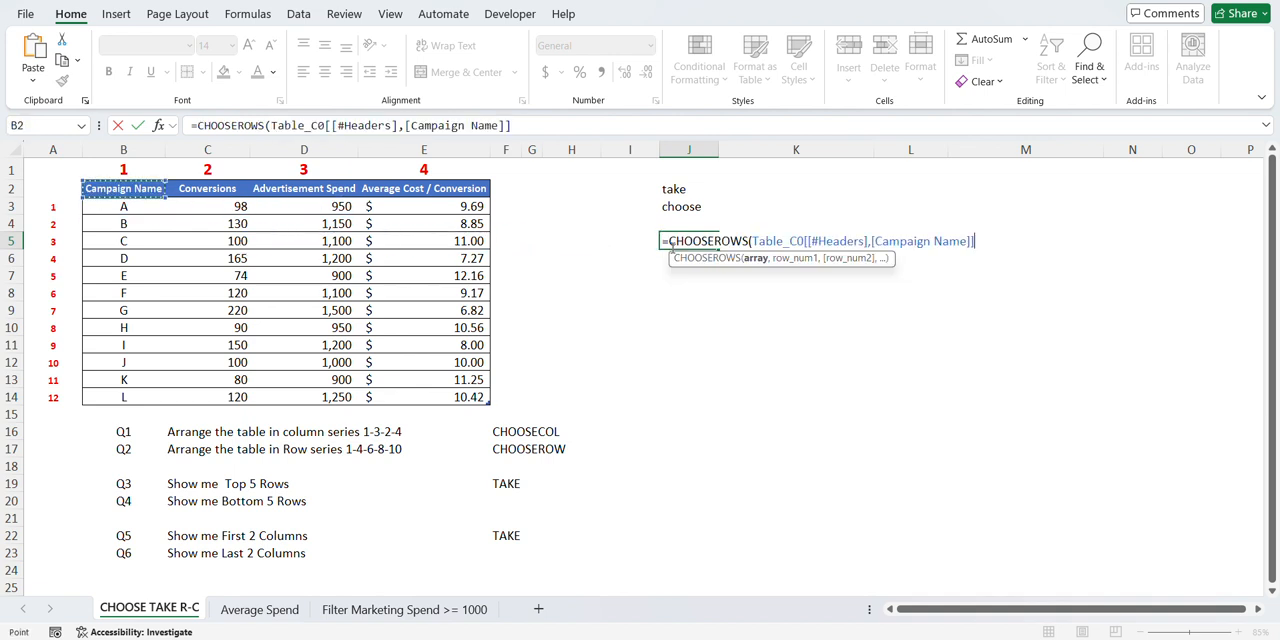
key("Down")
key("shift+Right")
key("shift+Right")
key("shift+Right")
key("shift+Down")
key("shift+Down")
key("shift+Down")
key("shift+Down")
key("shift+Down")
key("shift+Down")
key("shift+Down")
key("shift+Down")
key("shift+Down")
key("shift+Down")
key("shift+Down")
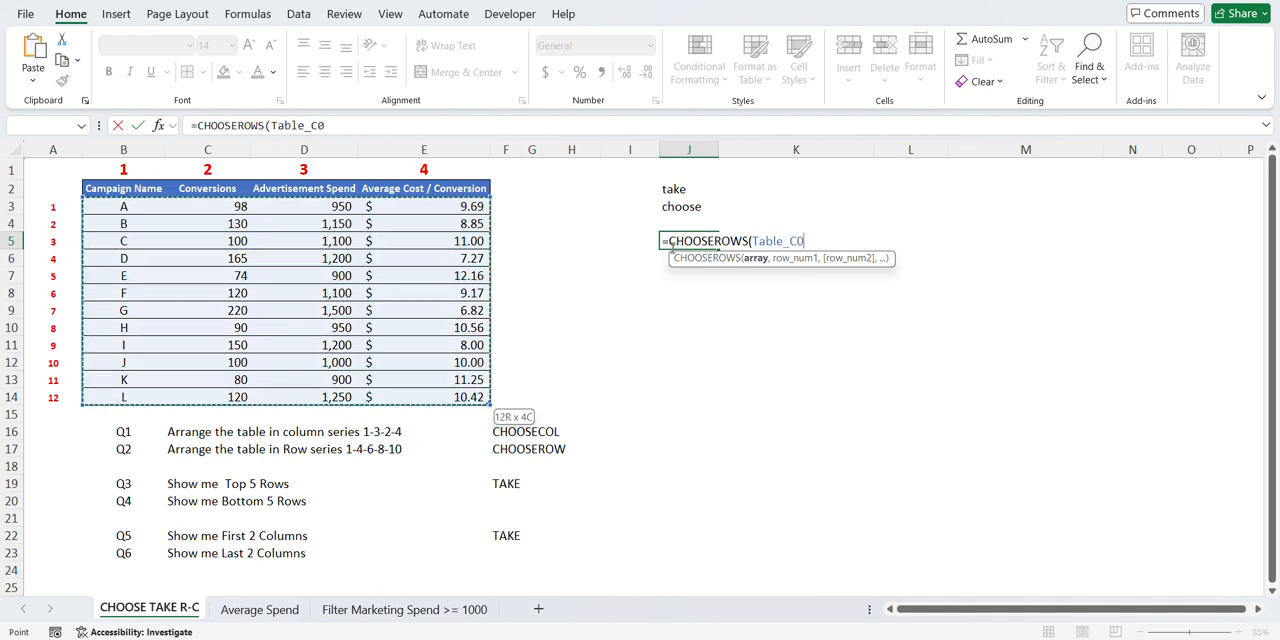
- Complete the formula with row numbers 1, 4, 6, 8 and 10 as =CHOOSEROWS(Table_C0,1,4,6,8,10)
type(",")
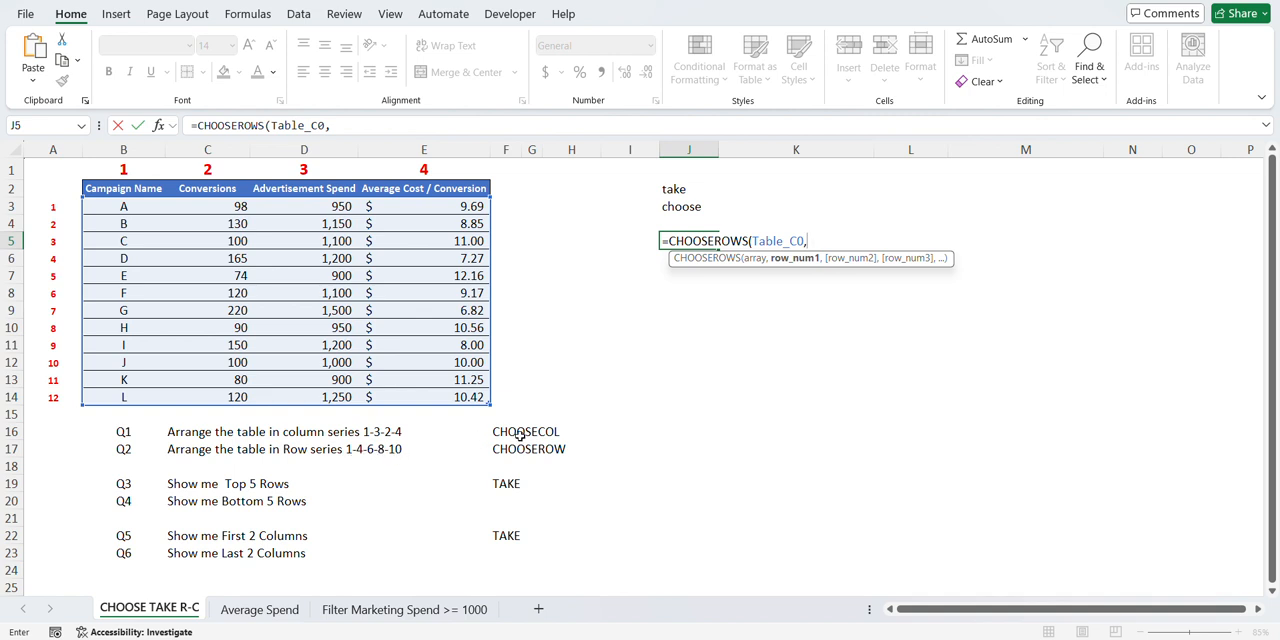
type("1,")
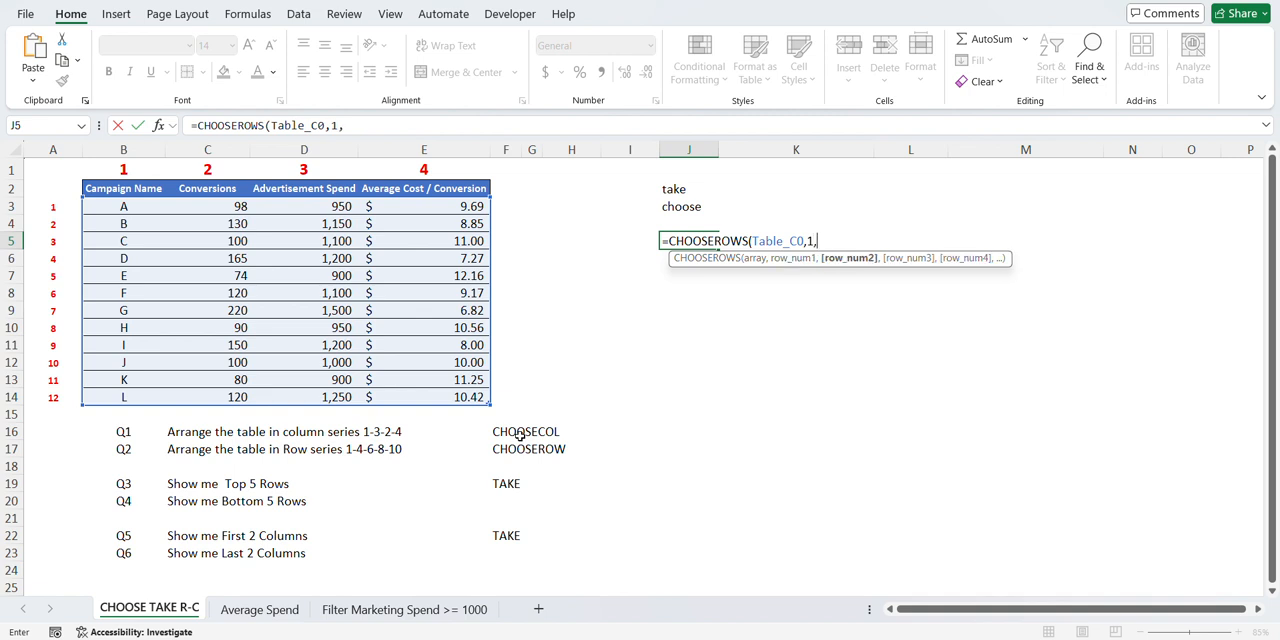
type("4,")
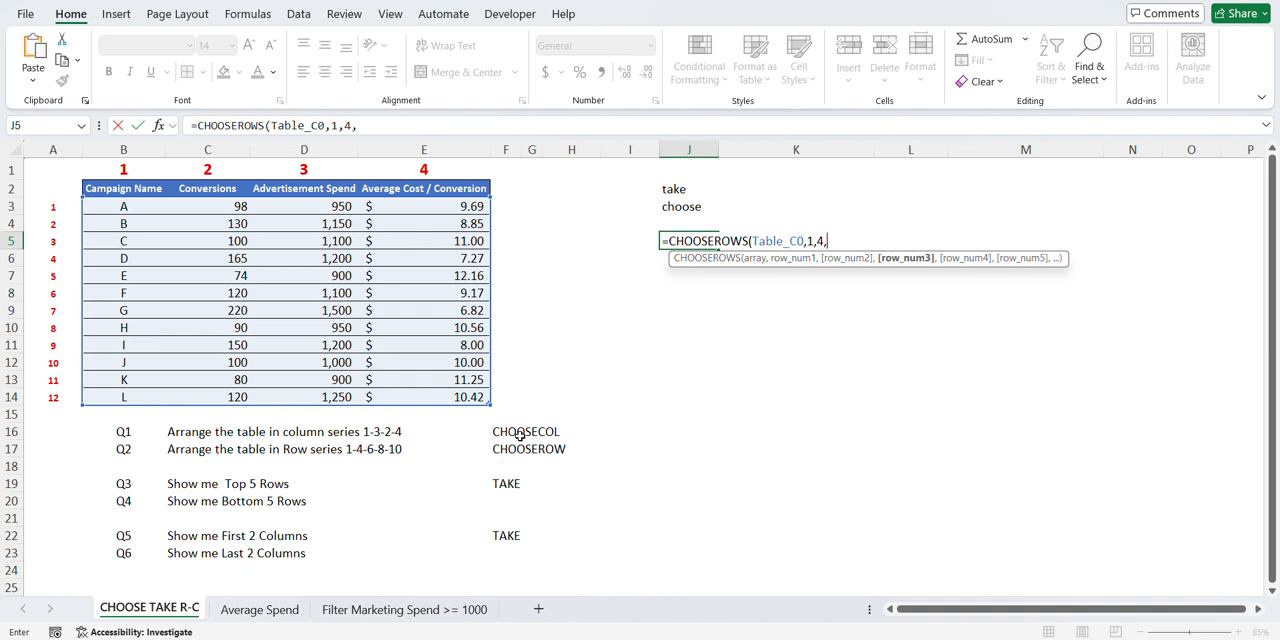
type("6,8,10")
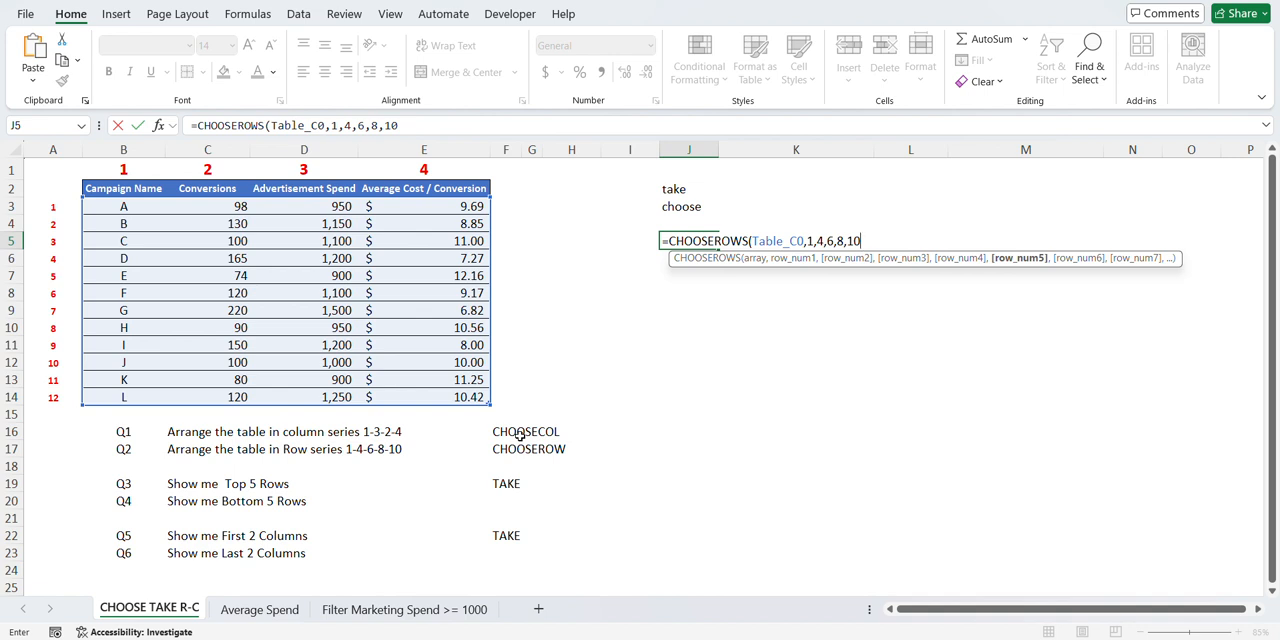
key("ctrl+Return")
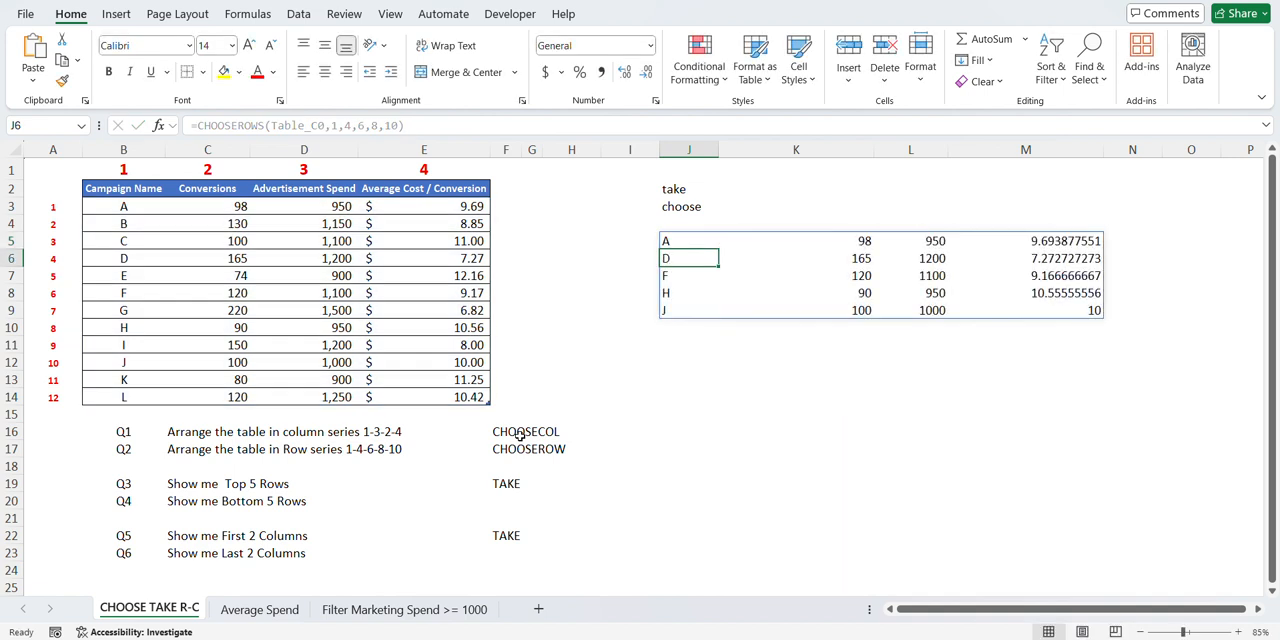
- Compare the extracted rows with rows 1, 4, 6, 8 and 10 of the source campaign table
key("shift+Down")
key("shift+Down")
key("shift+Down")
key("shift+Down")
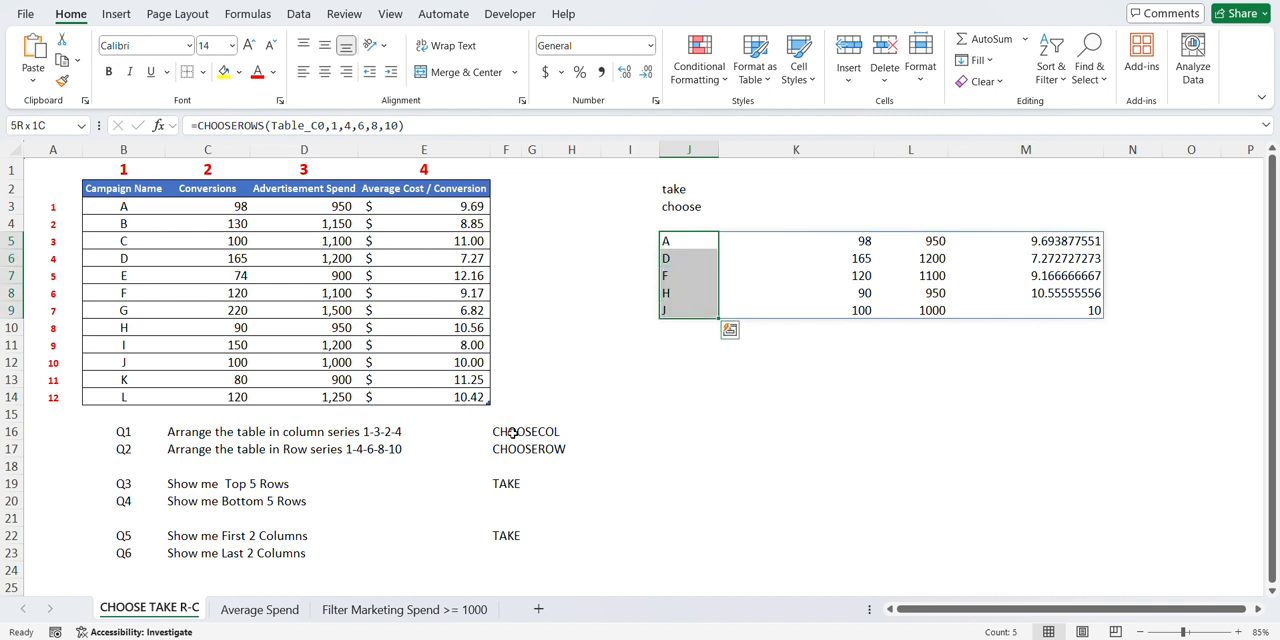
left_click(123, 205)
key("ctrl+shift+Right")
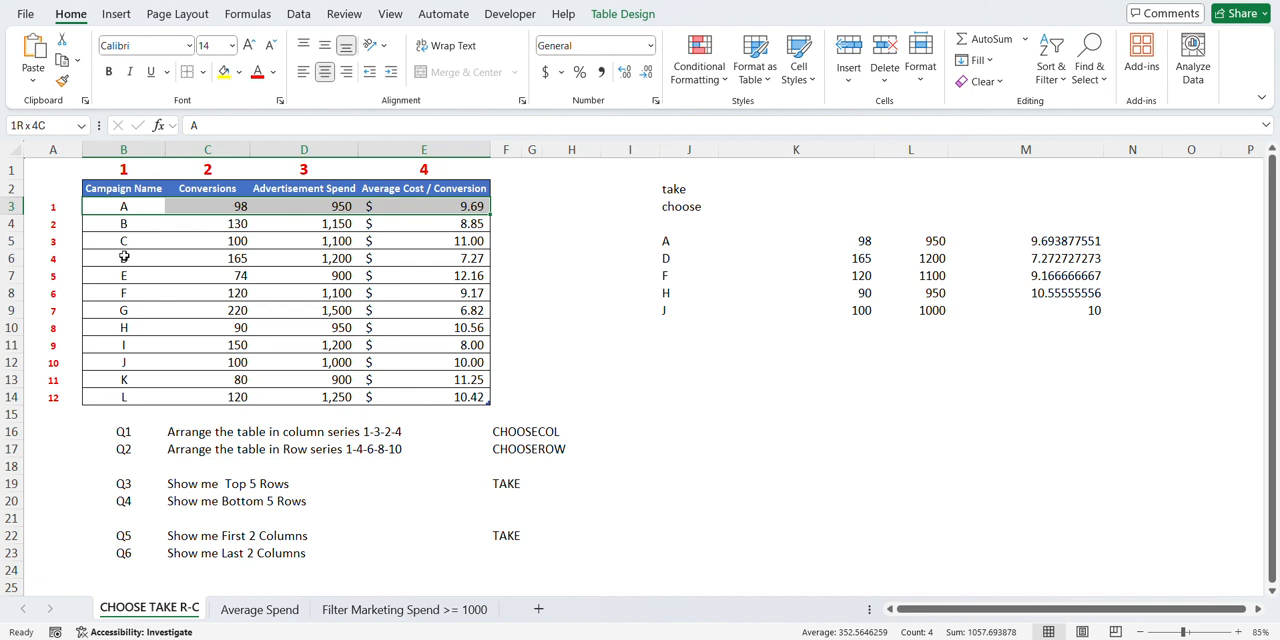
left_click(127, 257)
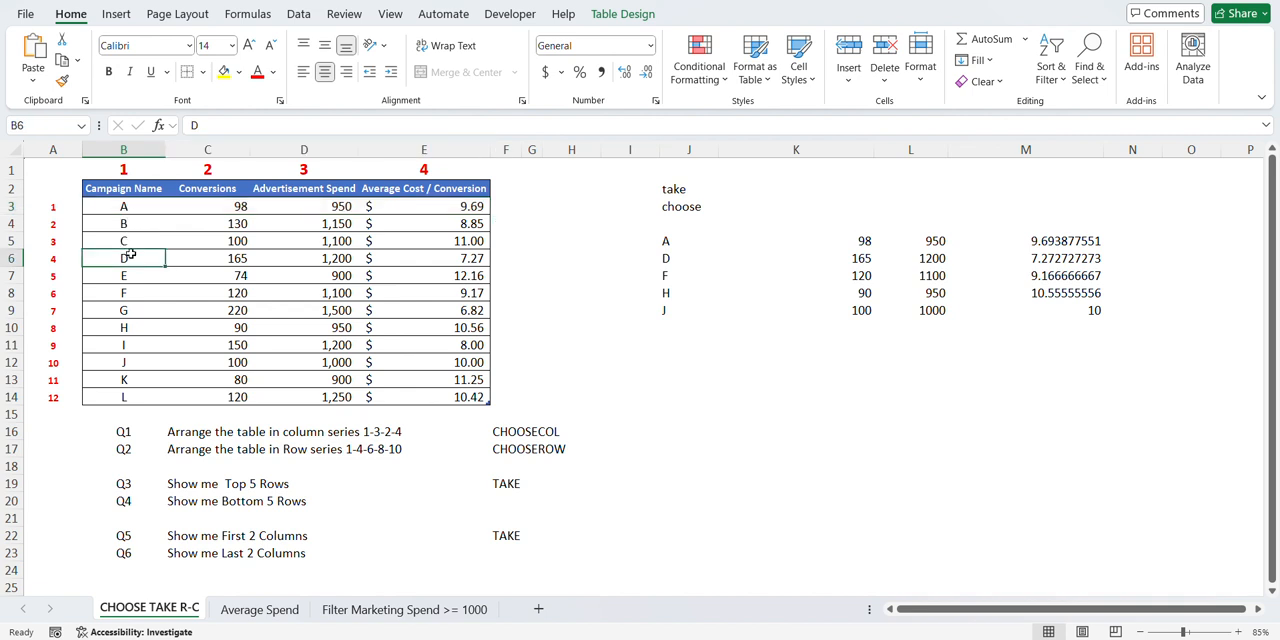
key("ctrl+shift+Right")
left_click(125, 293)
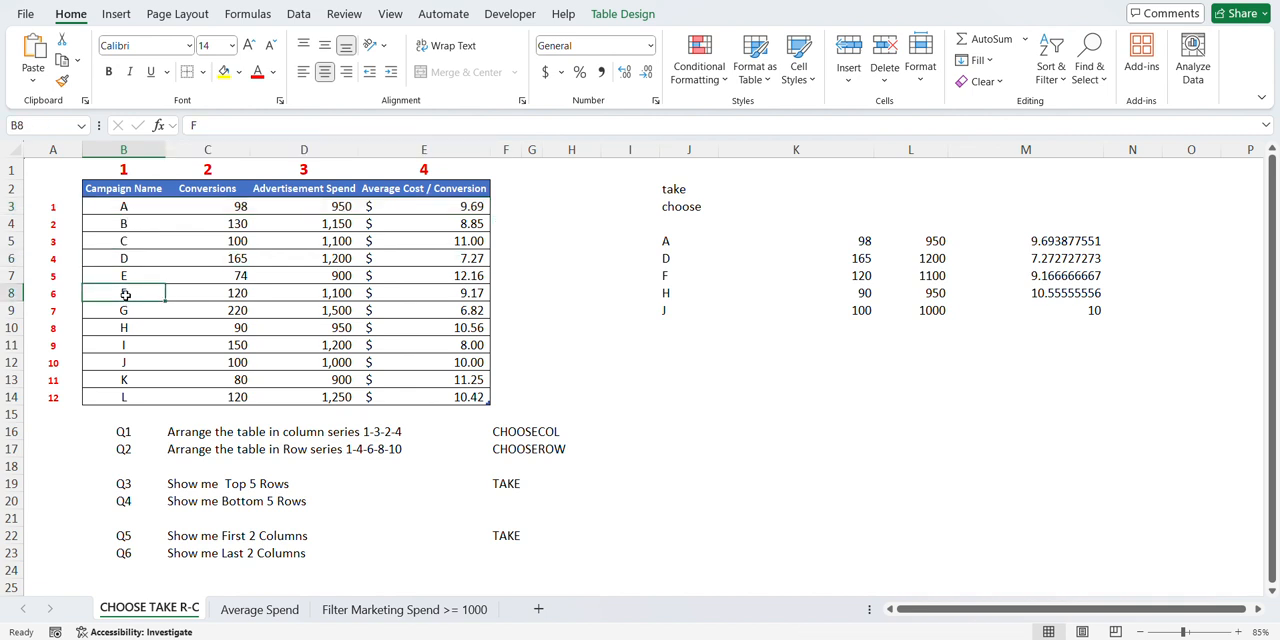
key("ctrl+shift+Right")
left_click(126, 328)
key("ctrl+shift+Right")
left_click(128, 363)
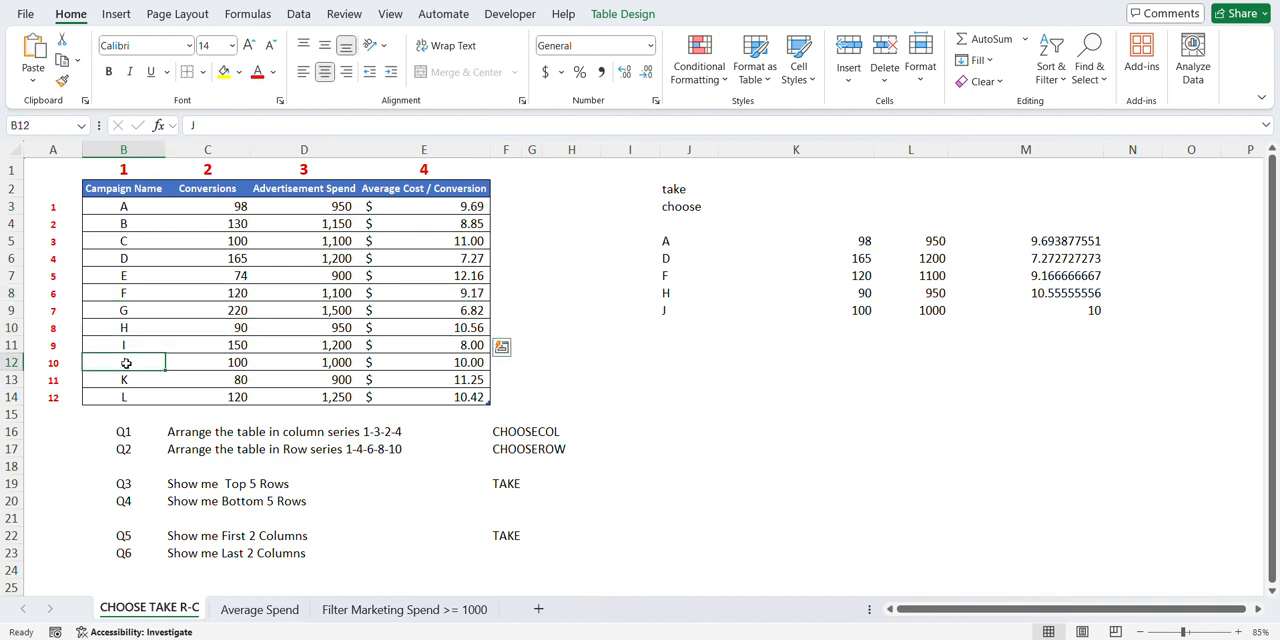
key("ctrl+shift+Right")
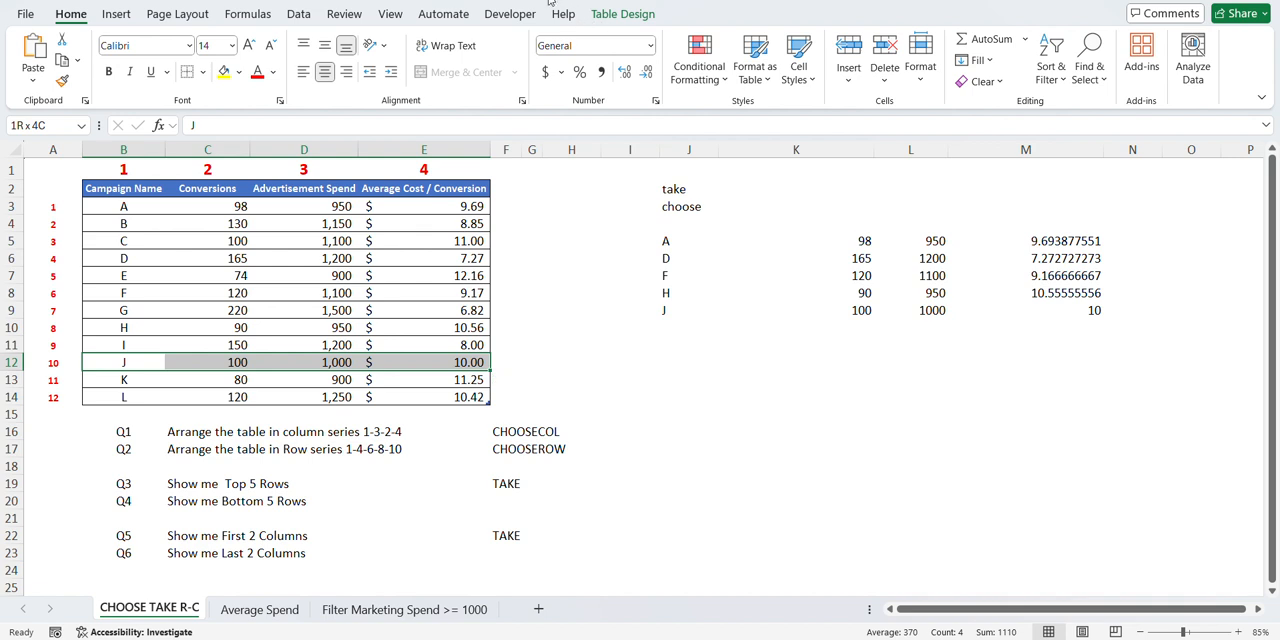
left_click(549, 3)
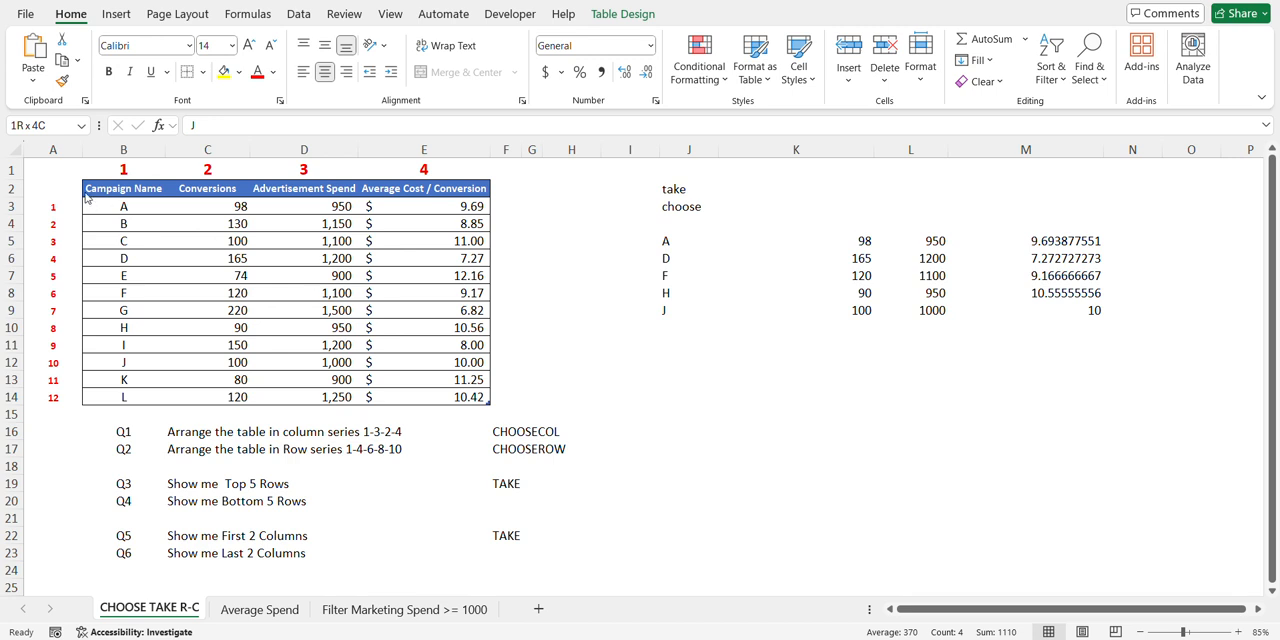
- Examine the first five campaigns requested by Q3 and clear the CHOOSEROWS formula from cell J5
left_click(123, 207)
left_click_drag(125, 207, 127, 280)
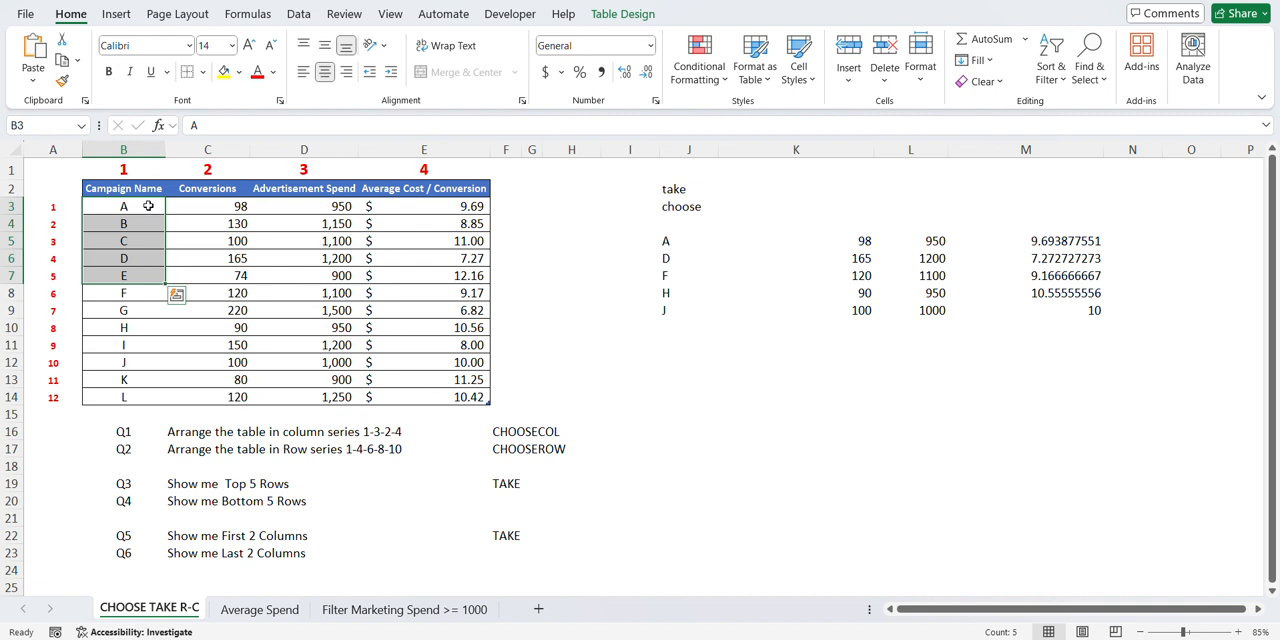
left_click(669, 237)
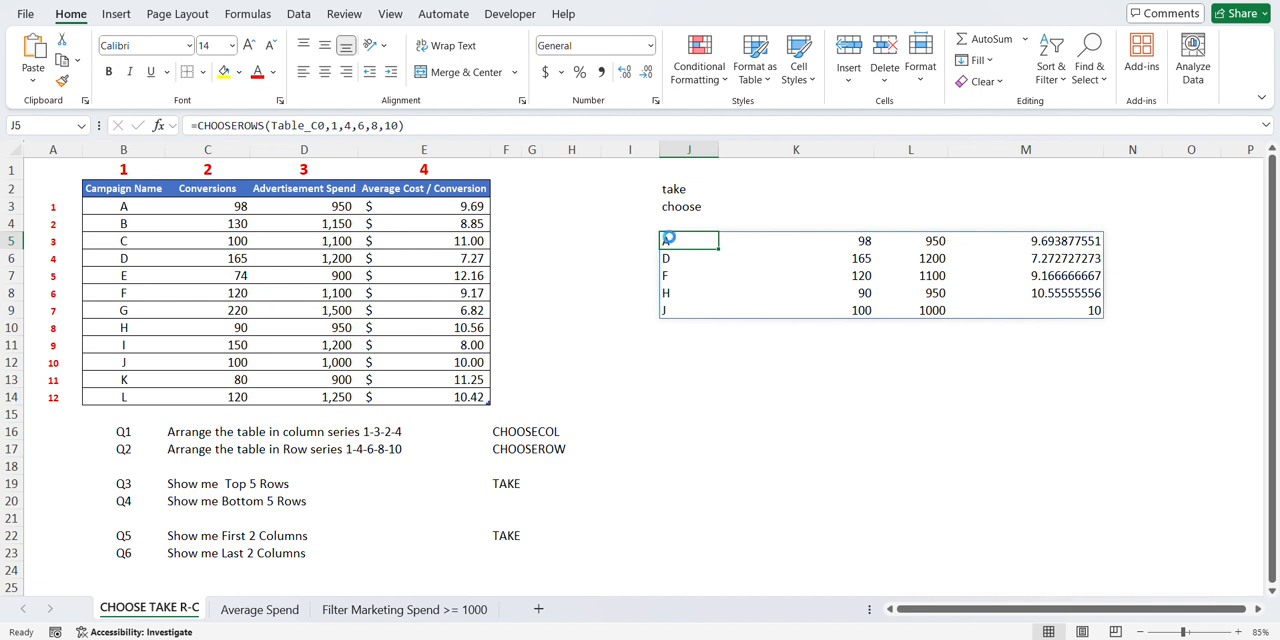
key("Delete")
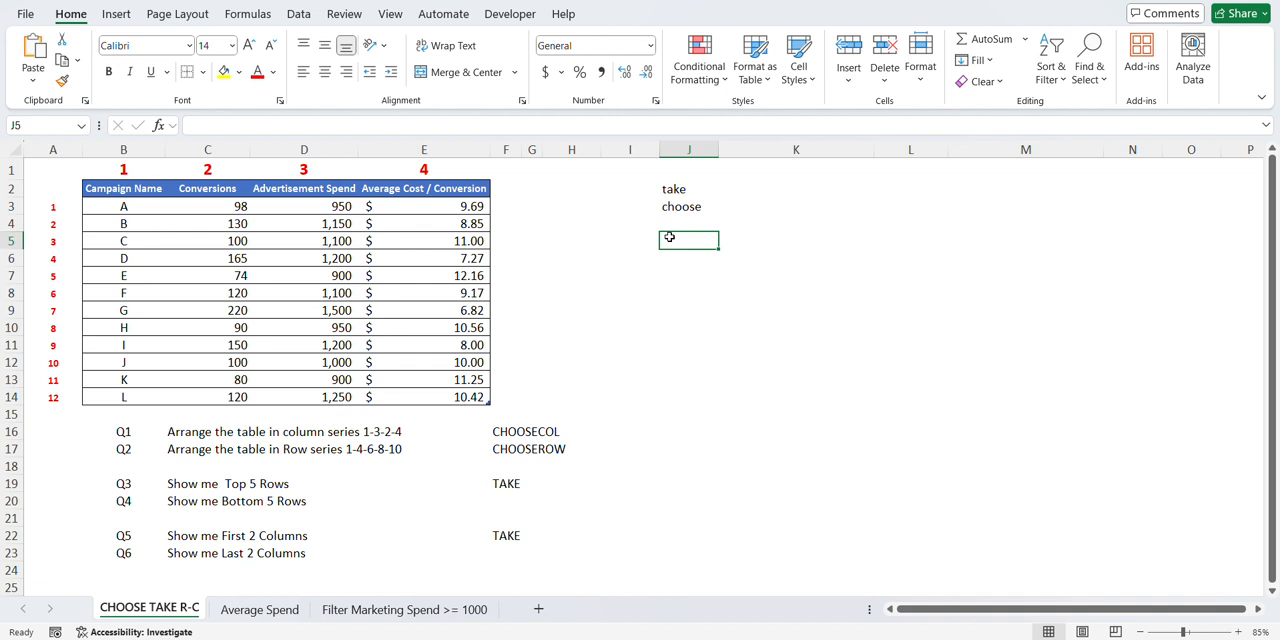
- Begin a TAKE formula in cell J5 with the campaign table's data rows, B3:E14 (Table_C0), as its array
type("=")
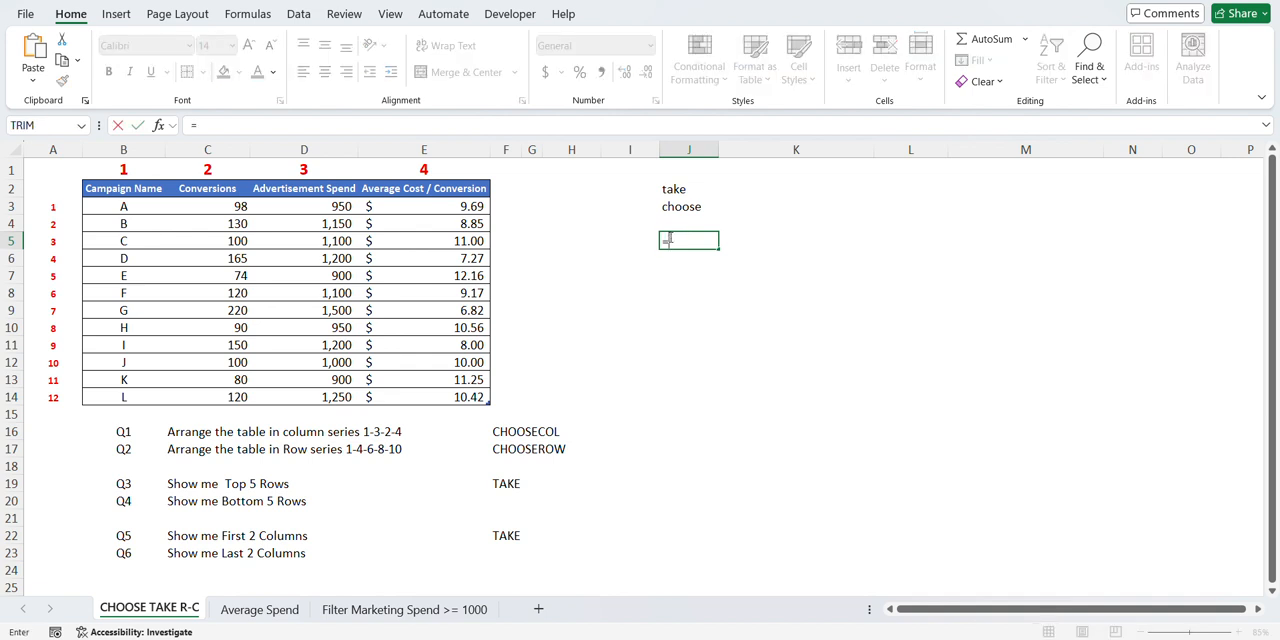
type("take")
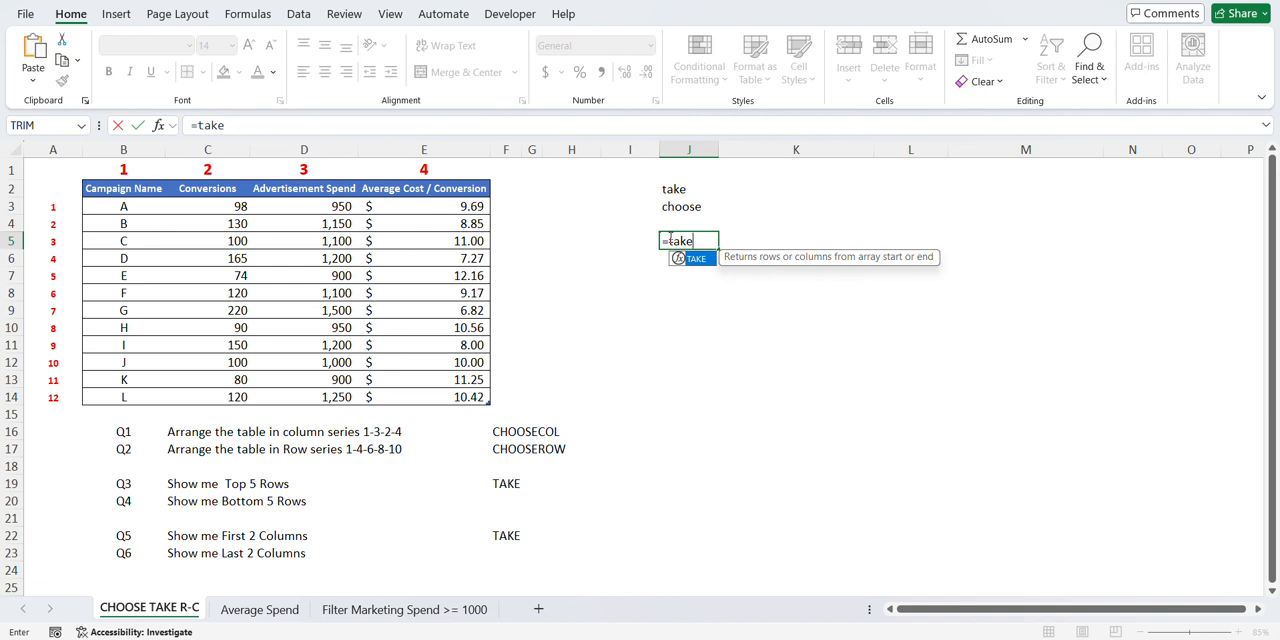
key("Tab")
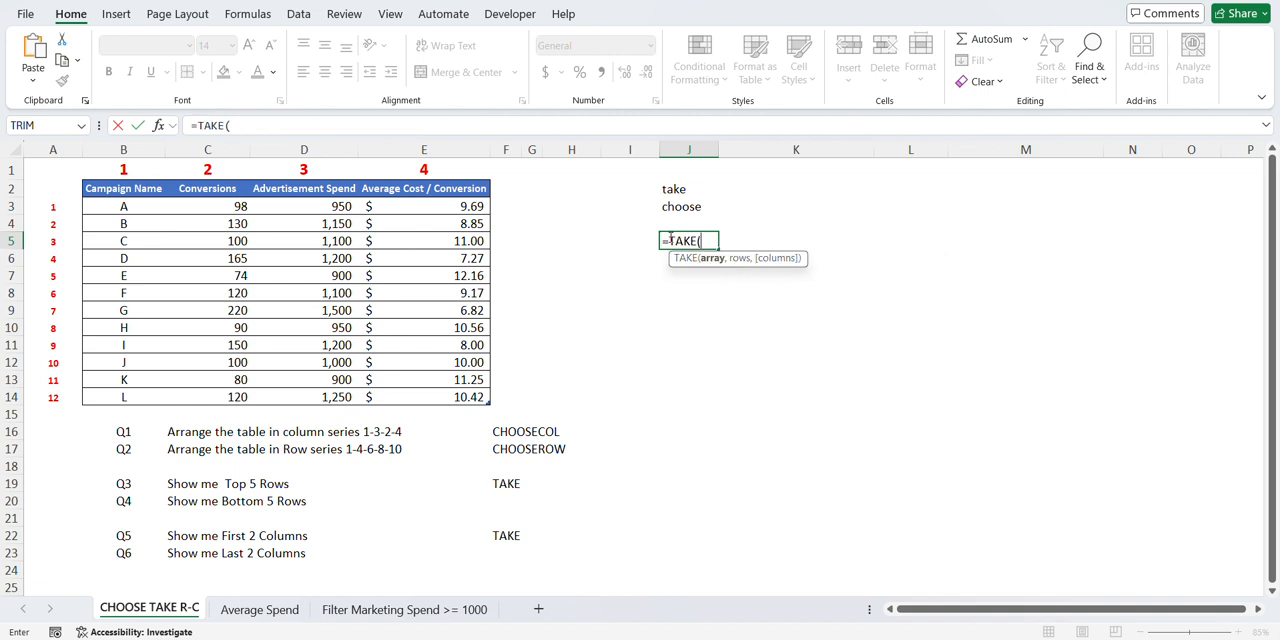
left_click(258, 193)
key("Left")
key("Left")
key("Left")
key("Down")
key("Right")
key("shift+Right")
key("shift+Right")
key("shift+Right")
key("shift+Right")
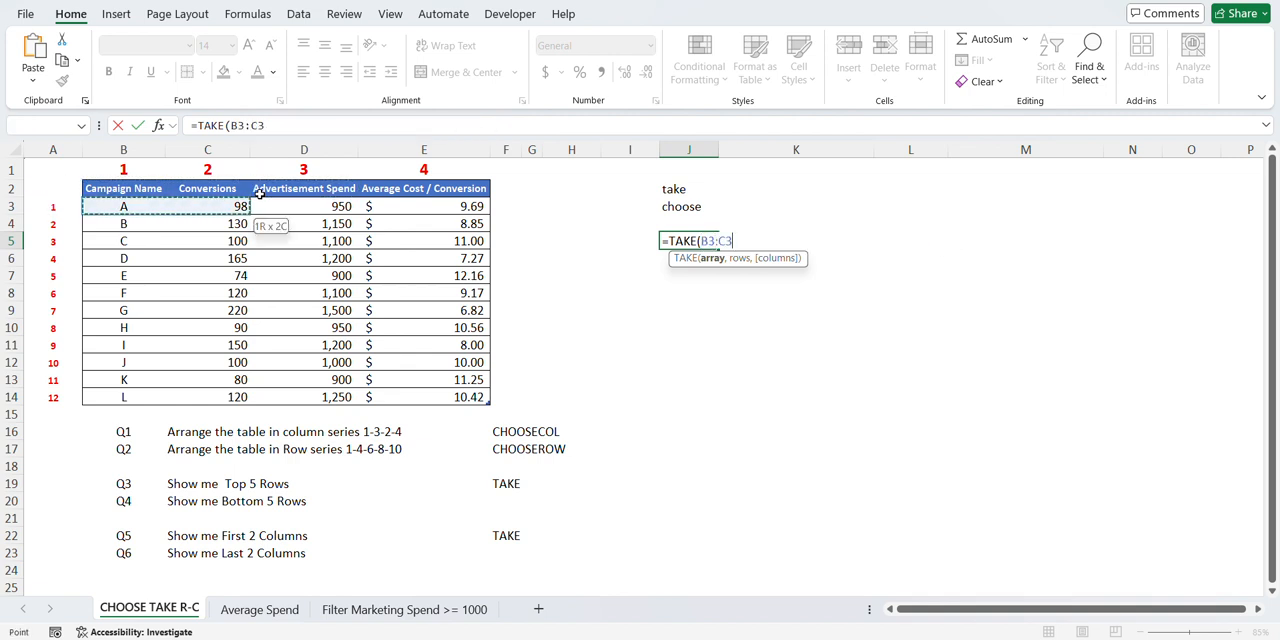
key("shift+Left")
key("shift+Down")
key("shift+Down")
key("shift+Down")
key("shift+Down")
key("shift+Down")
key("shift+Down")
key("shift+Down")
key("shift+Down")
key("shift+Down")
key("shift+Down")
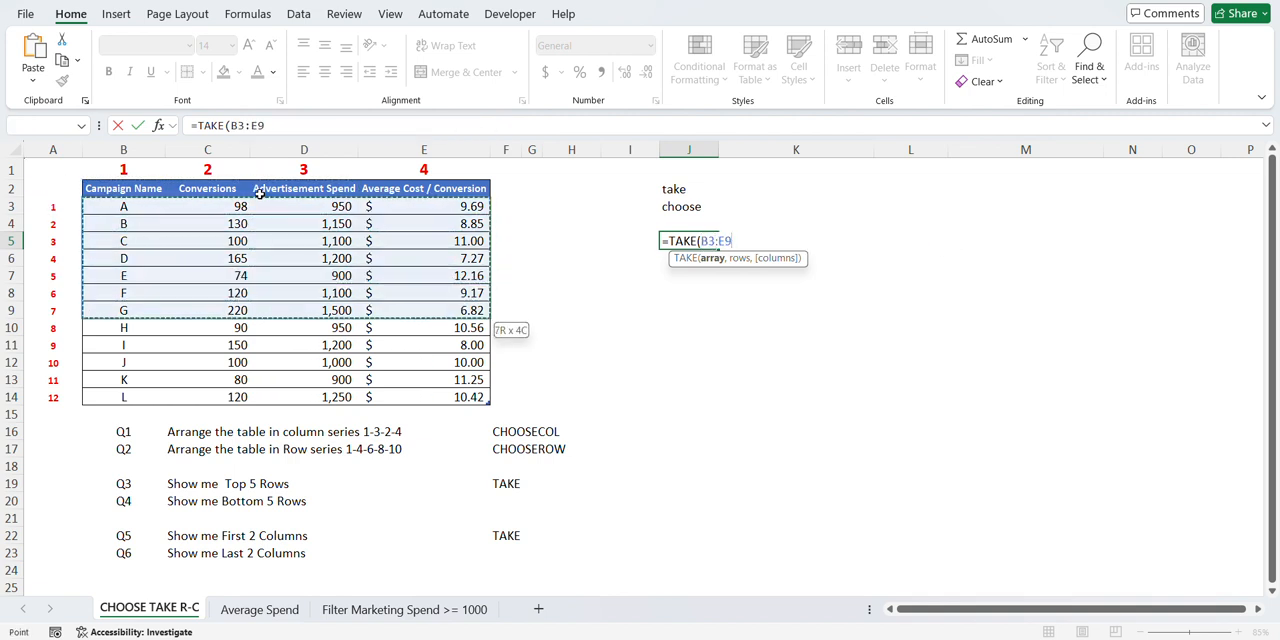
key("shift+Down")
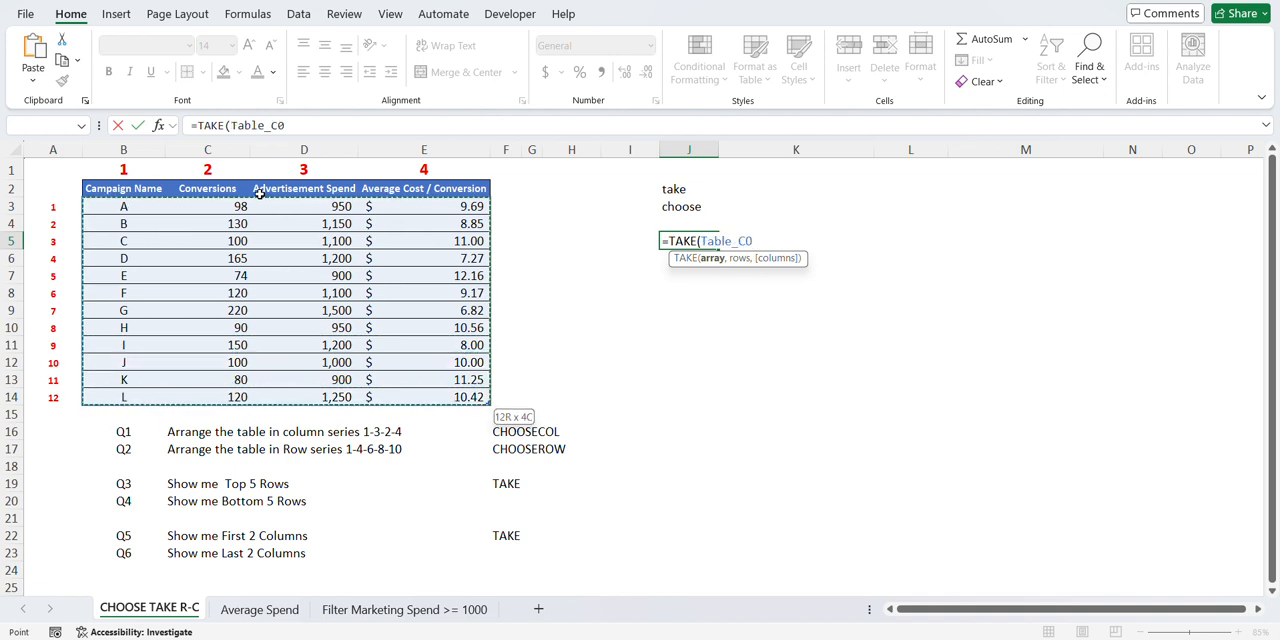
- Complete the formula with 5 rows and an empty columns argument as =TAKE(Table_C0,5,) for Q3
type(",")
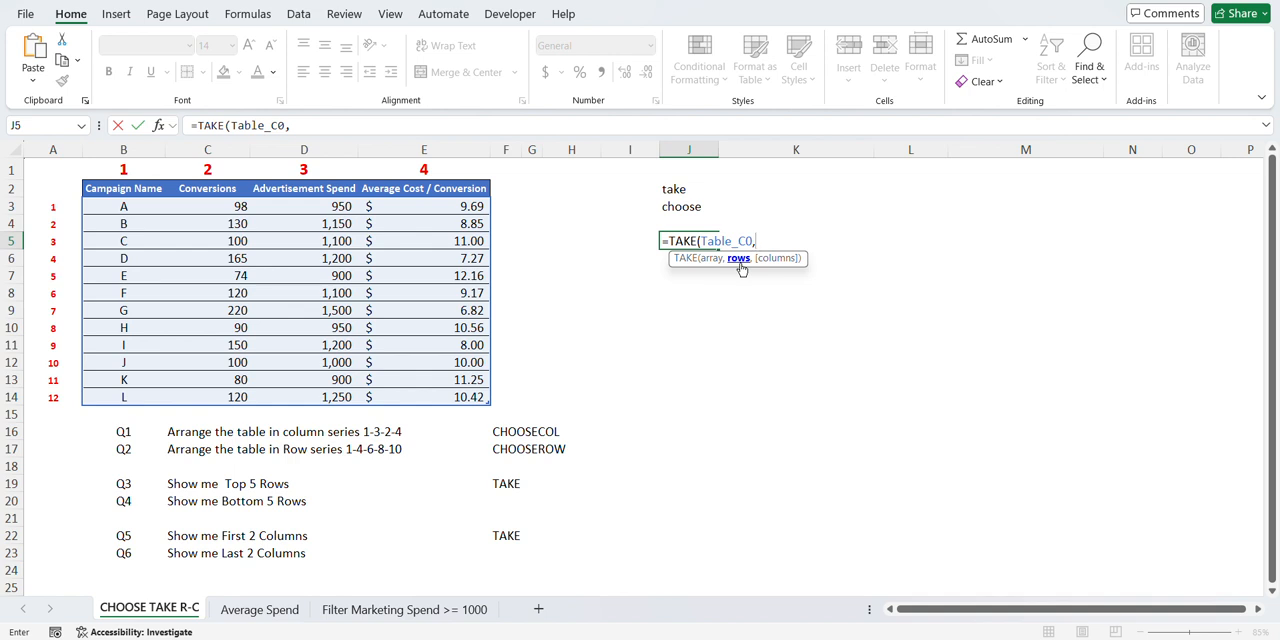
type("5,")
type(")")
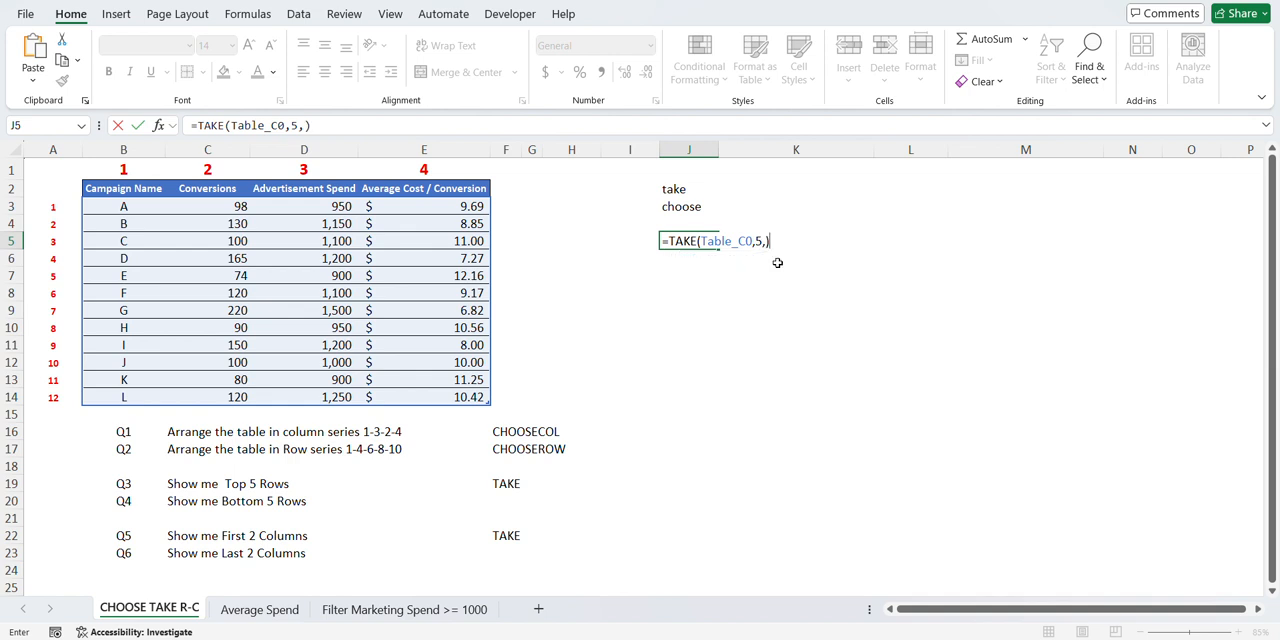
key("Return")
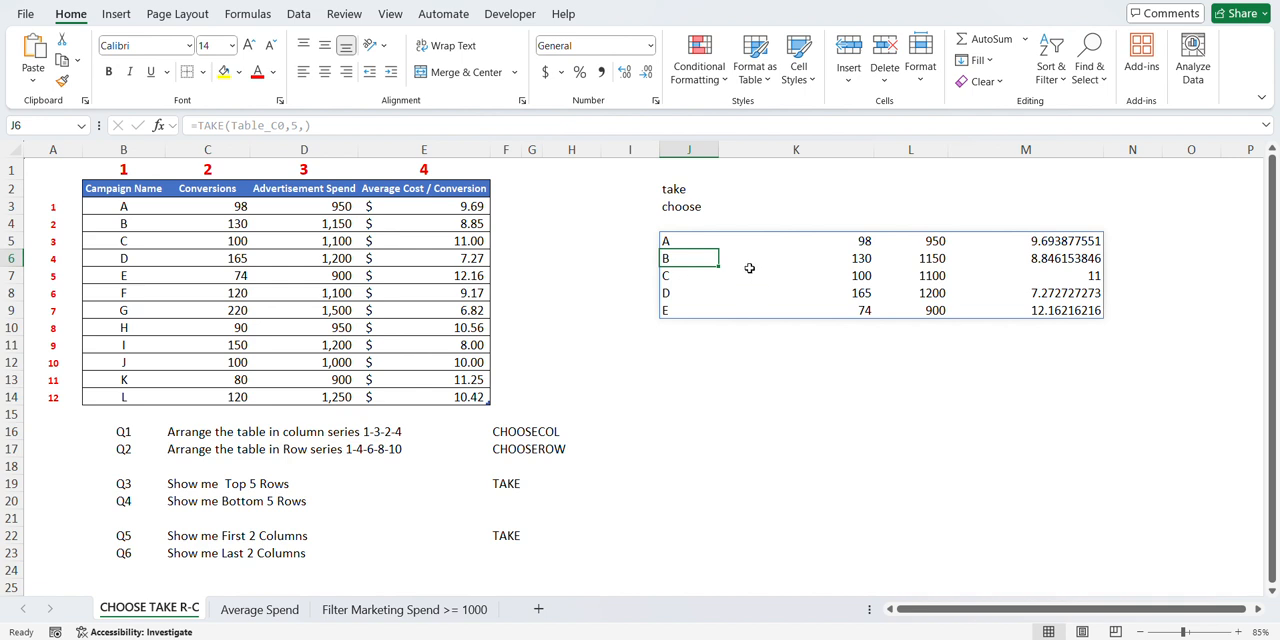
- Check the extracted top five rows and the TAKE formula in cell J5
left_click(700, 427)
left_click_drag(679, 243, 686, 307)
left_click(1025, 276)
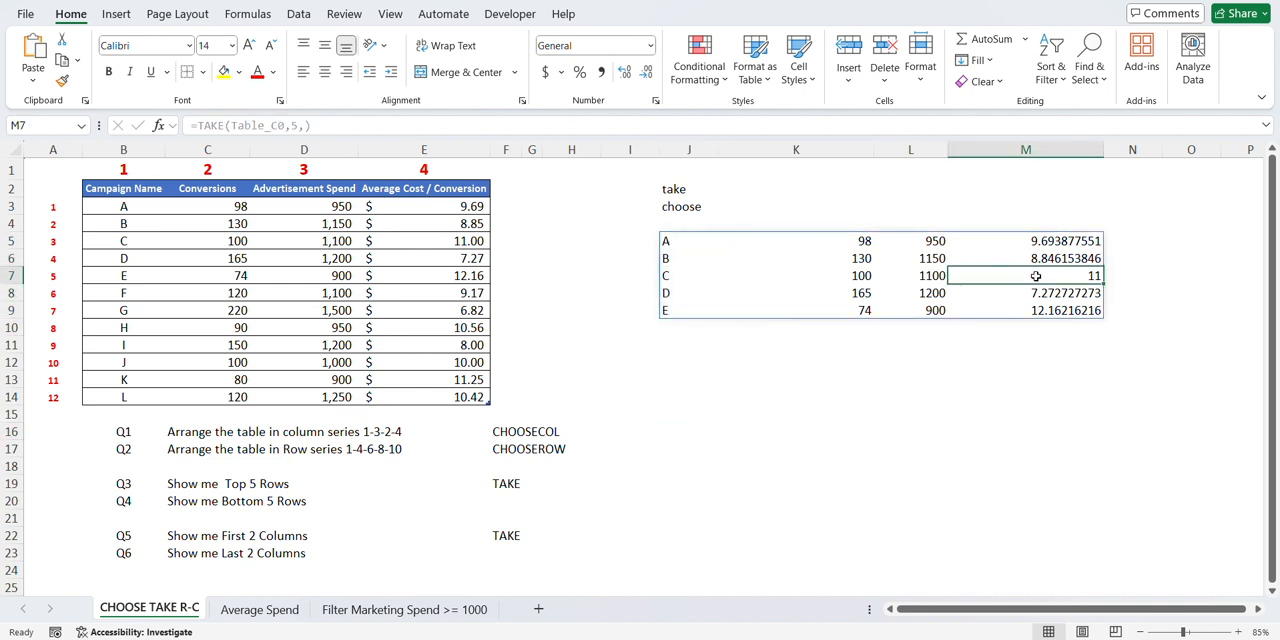
left_click(686, 245)
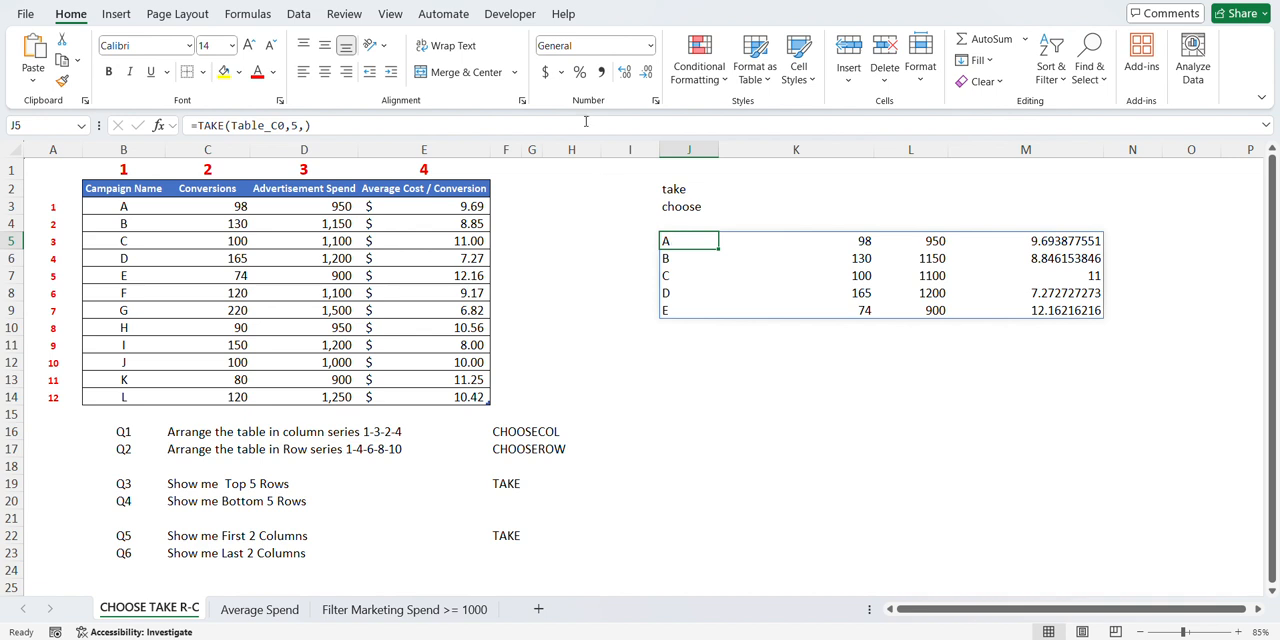
left_click(530, 2)
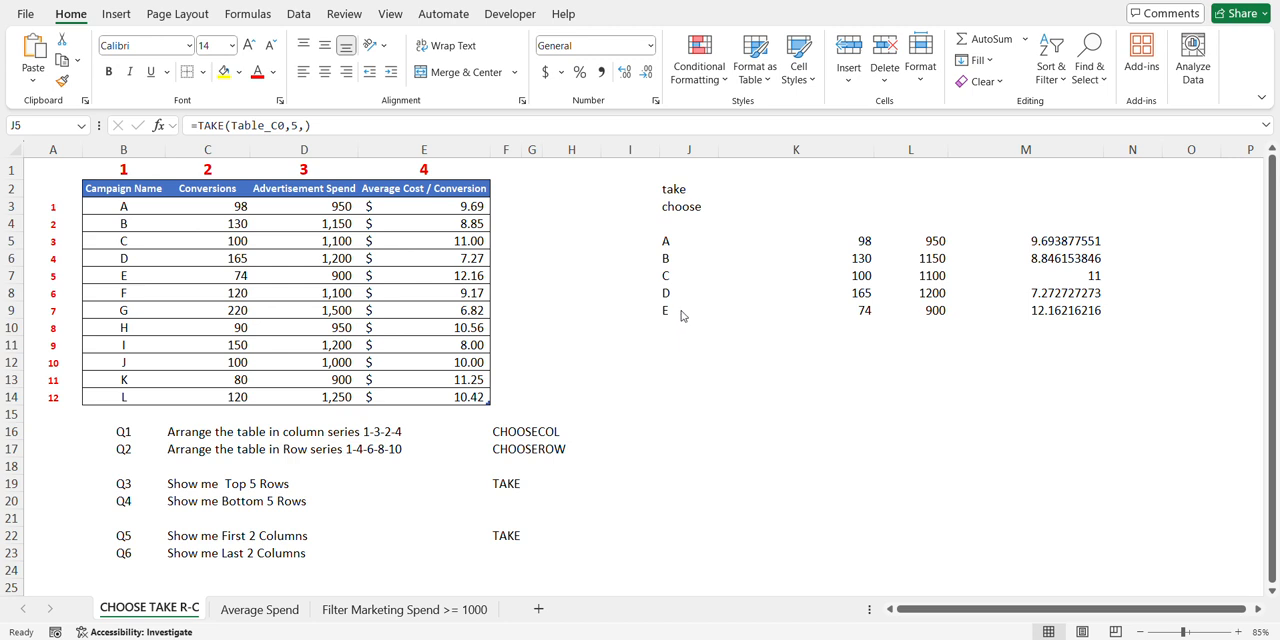
- Change the formula in cell J5 to =TAKE(Table_C0,-5,) for Q4 and compare its result with the table's last five rows
left_click(668, 241)
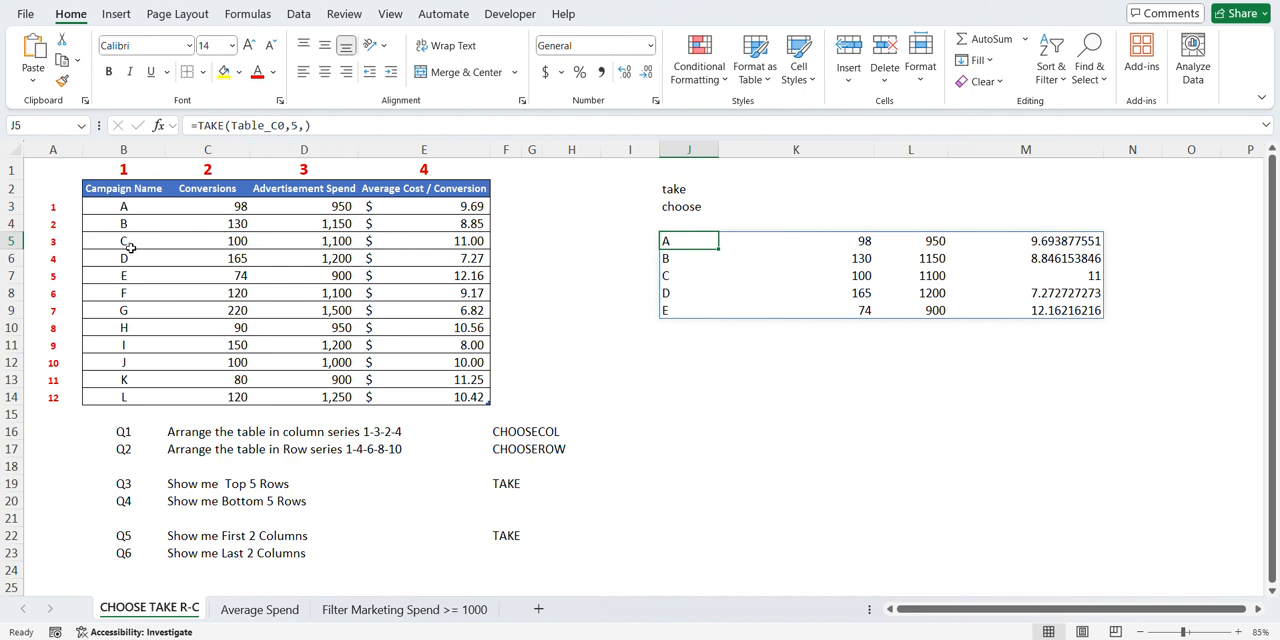
left_click(330, 128)
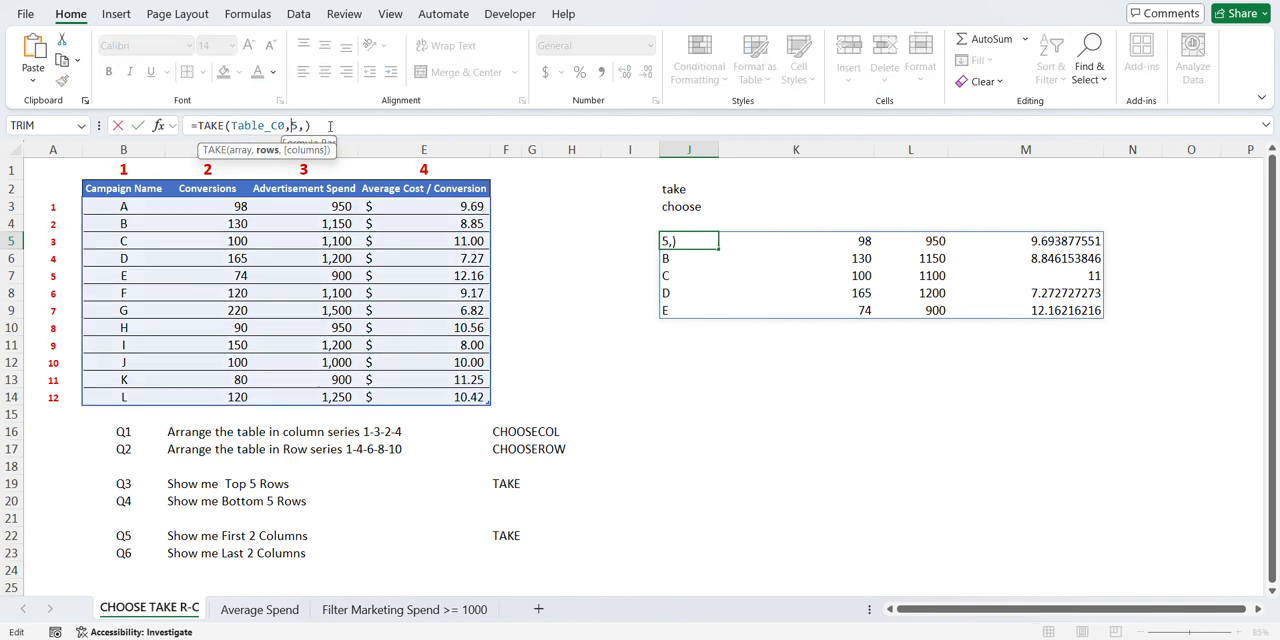
type("-")
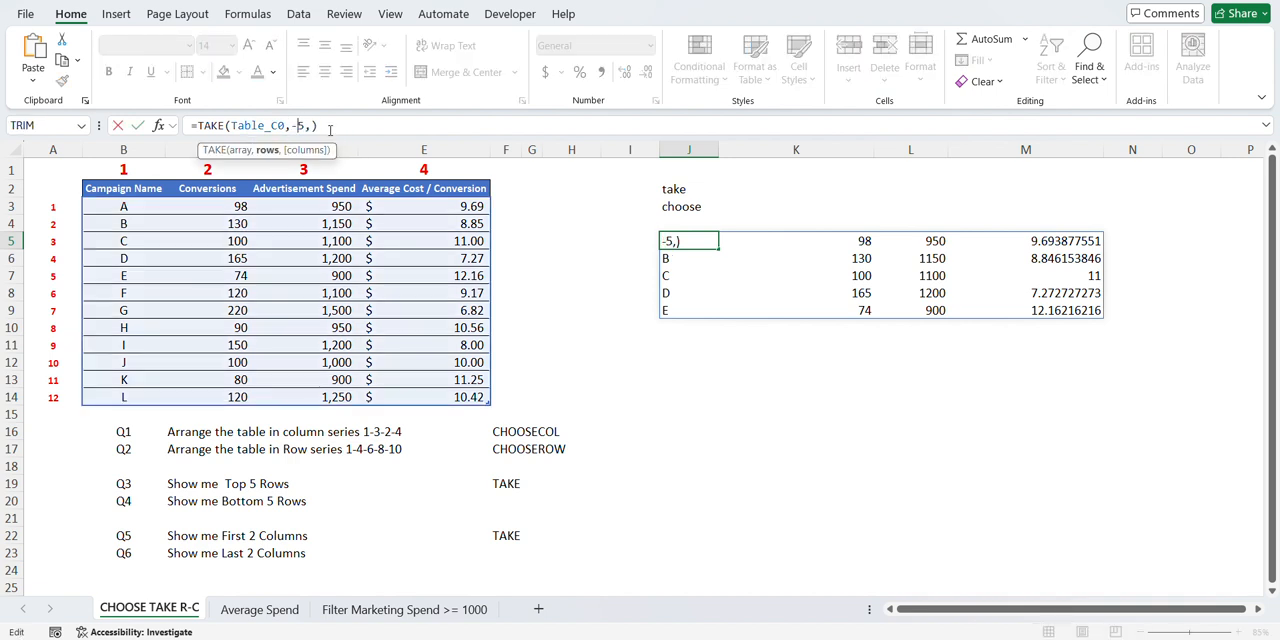
key("Return")
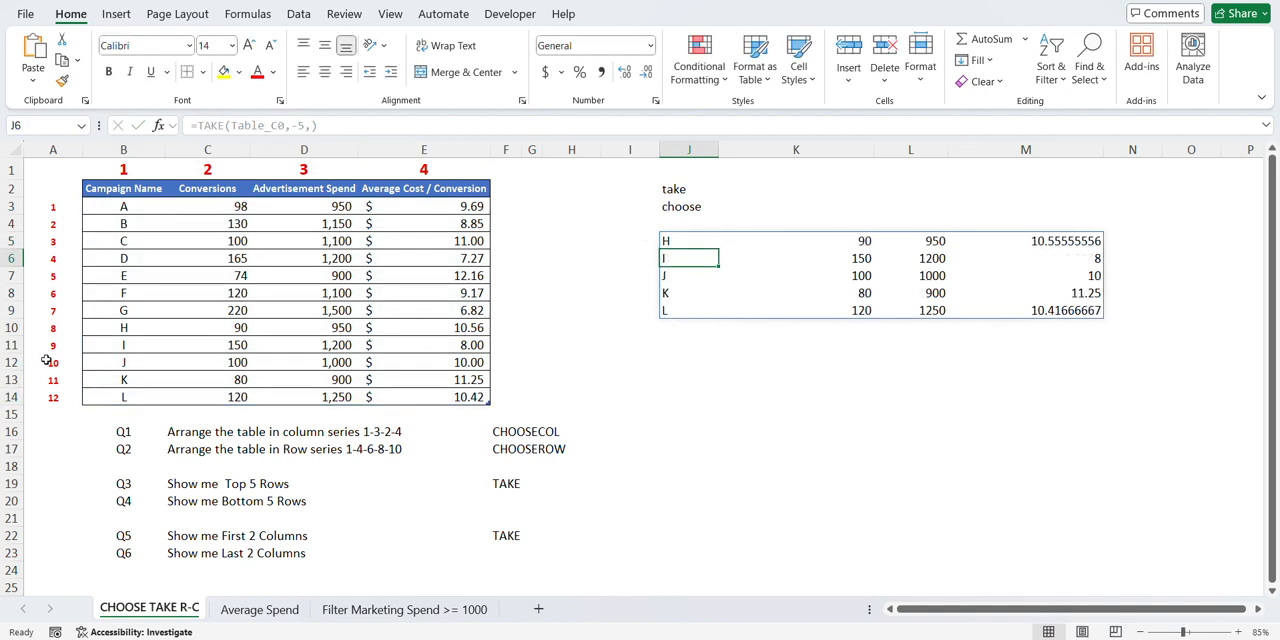
left_click_drag(126, 330, 430, 397)
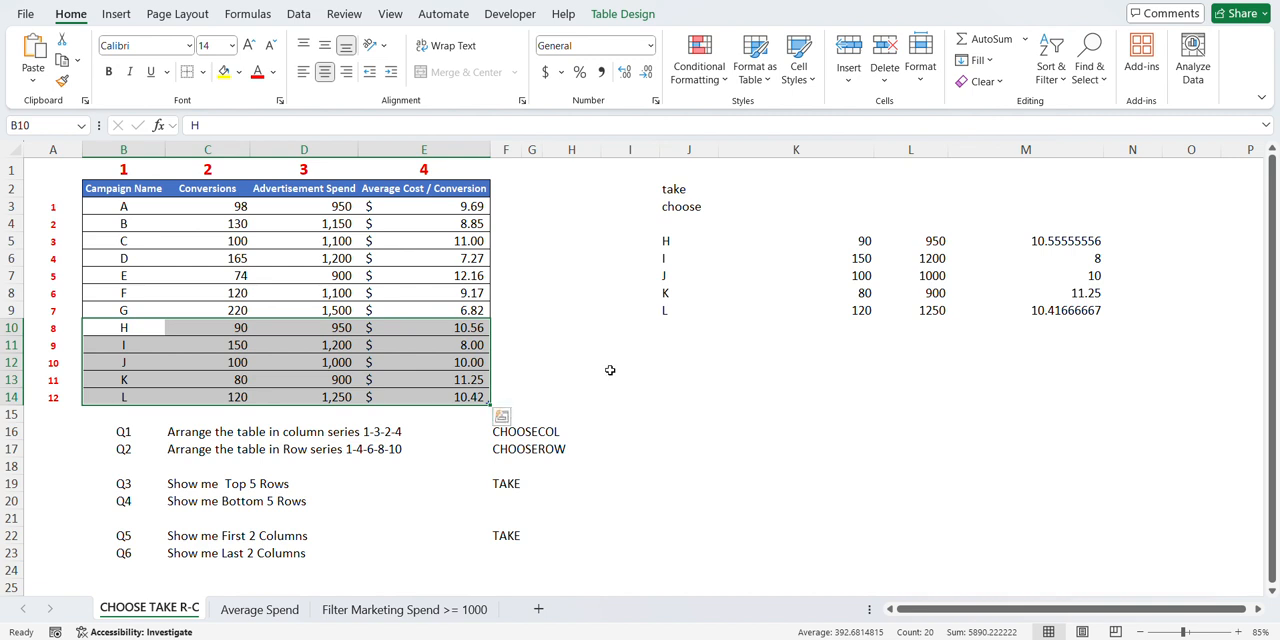
left_click(631, 354)
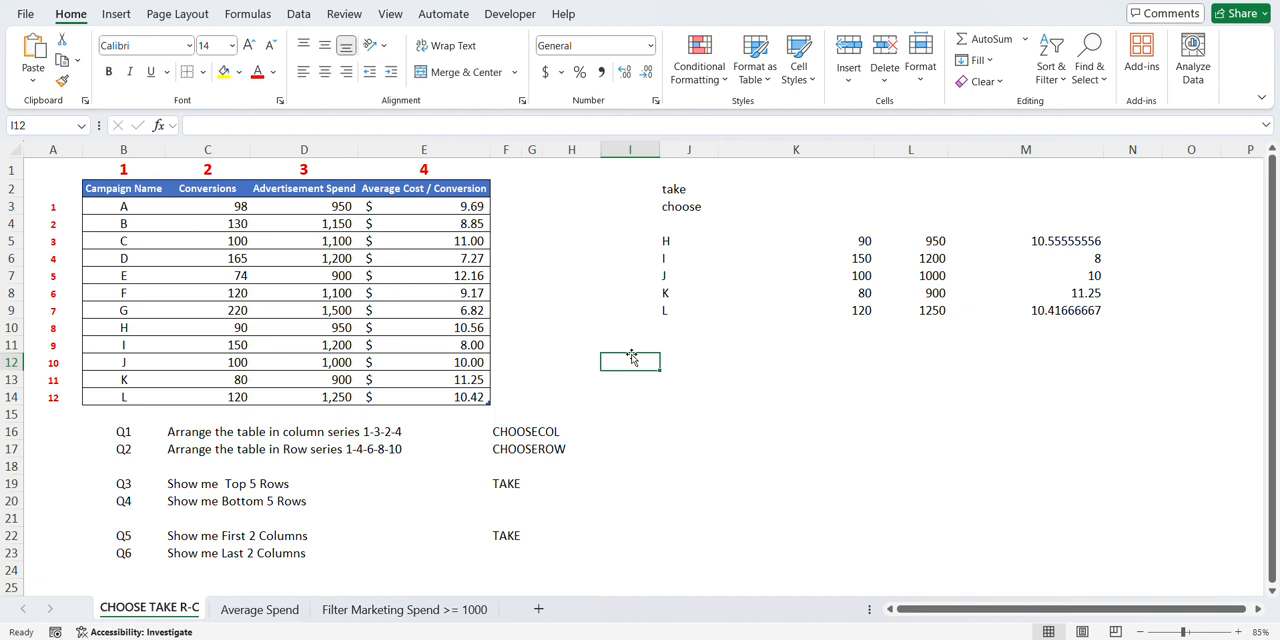
- Copy the last five campaign rows, B10:E14, and paste them as values only at cell J13
left_click(122, 331)
left_click_drag(124, 330, 426, 394)
key("ctrl+c")
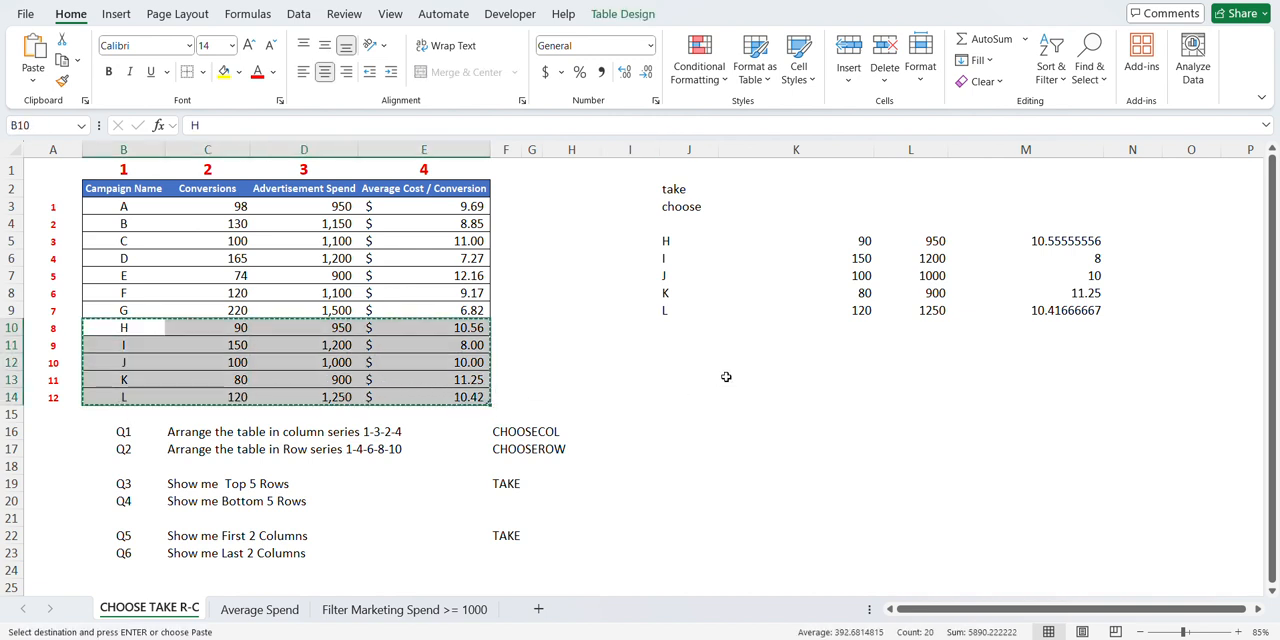
left_click(664, 381)
key("ctrl+alt+v")
key("v")
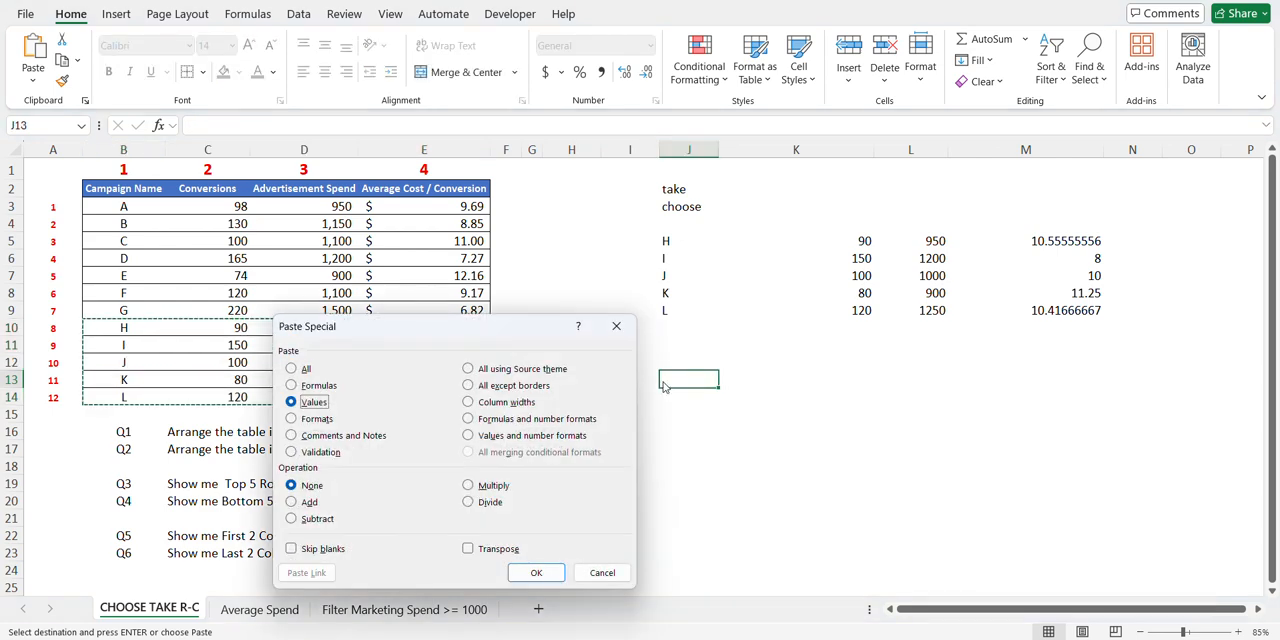
key("Return")
left_click(743, 519)
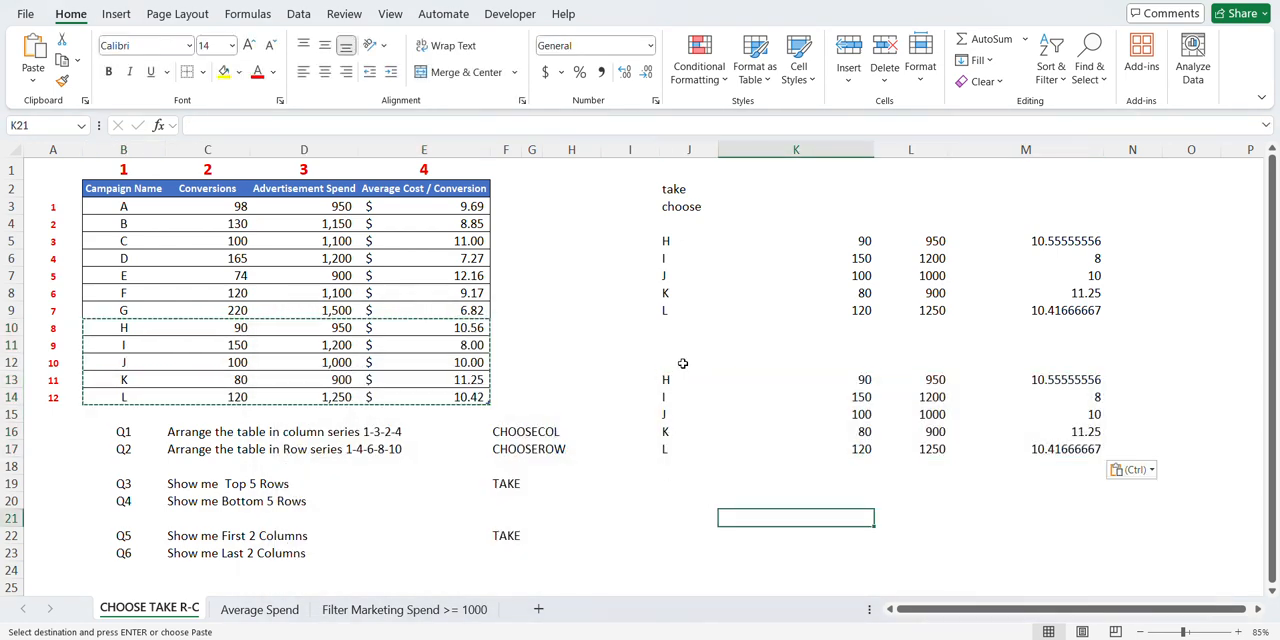
left_click_drag(700, 386, 991, 449)
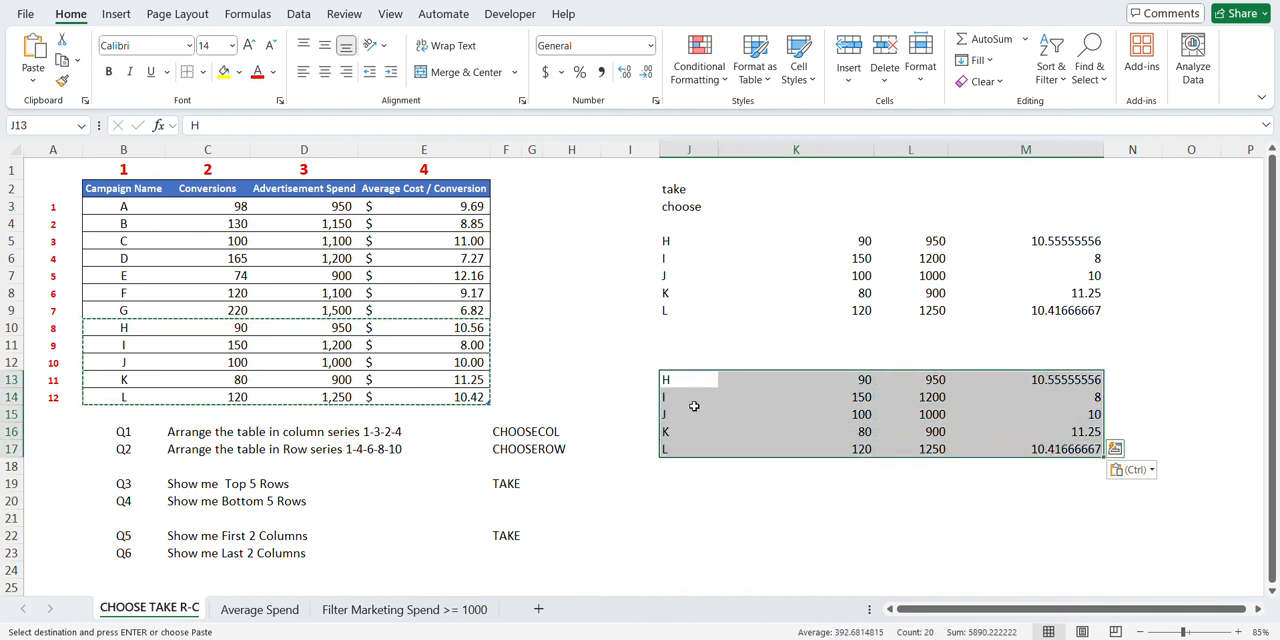
left_click(664, 243)
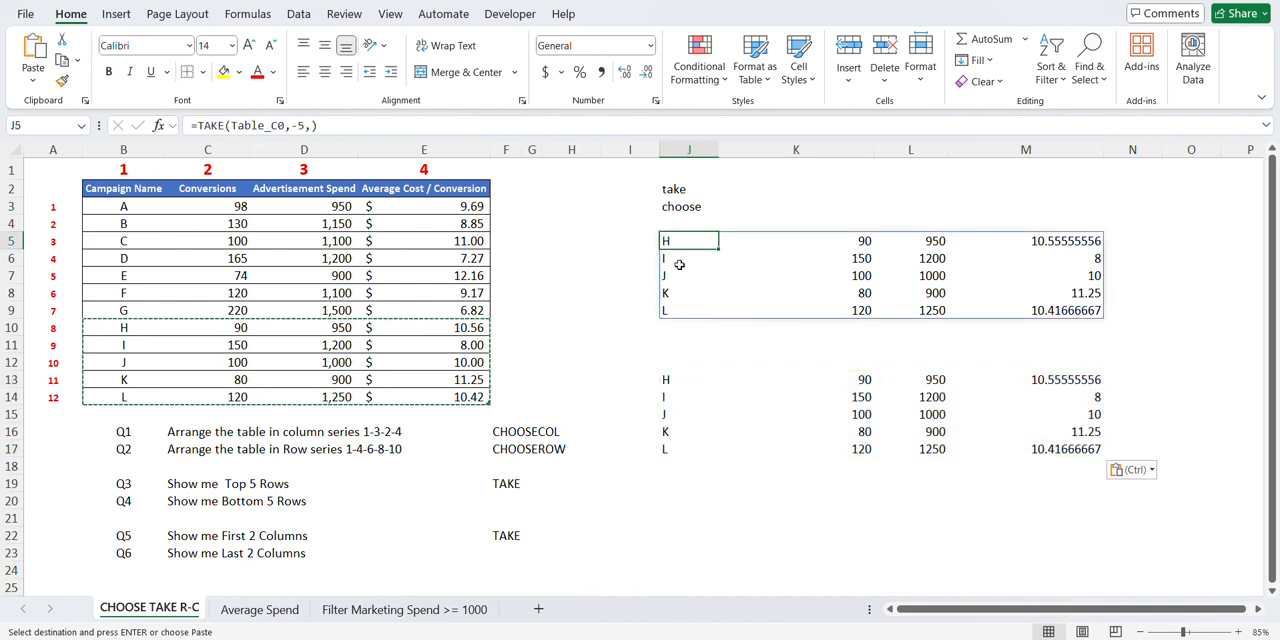
key("Escape")
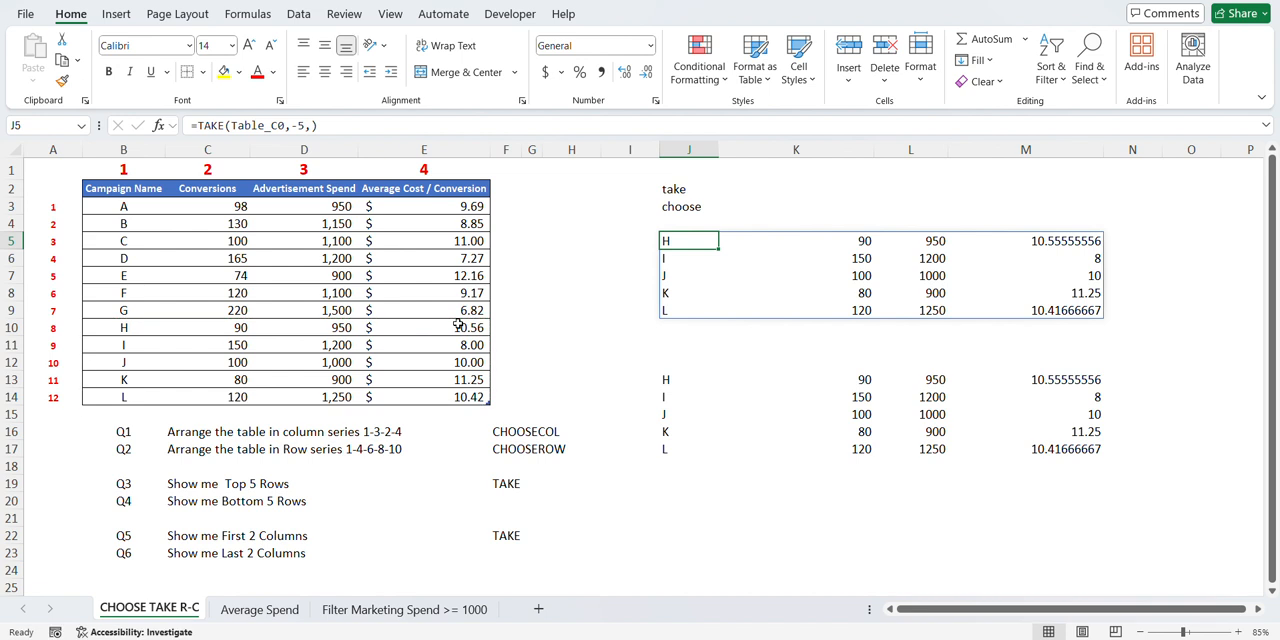
- Insert a blank worksheet row above campaign I in the campaign table
left_click(123, 346)
key("ctrl+shift+Right")
key("shift+space")
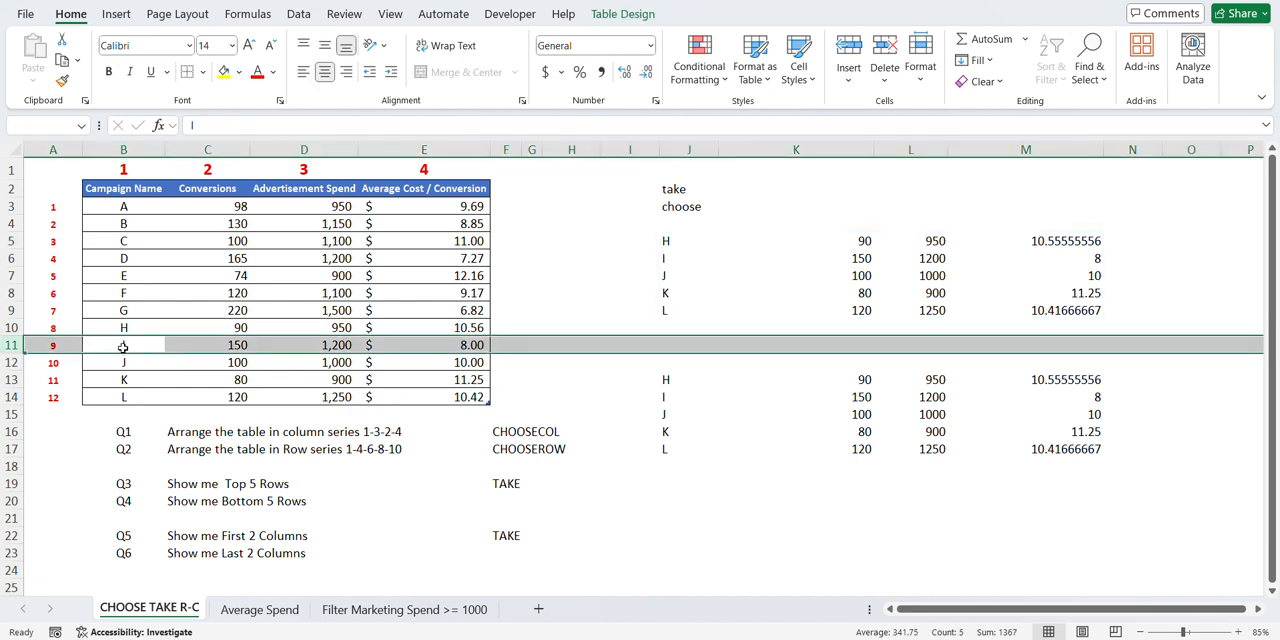
key("ctrl+shift+plus")
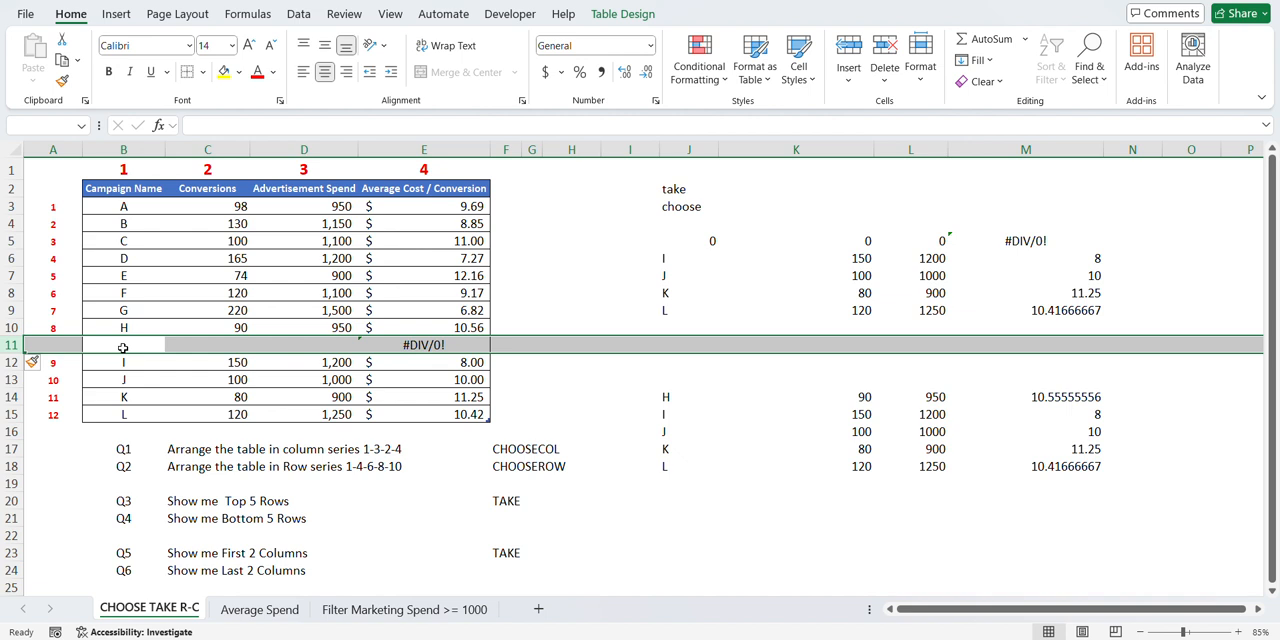
- Fill the blank table row with campaign name Z, 210 conversions and an advertisement spend of 150
left_click(123, 346)
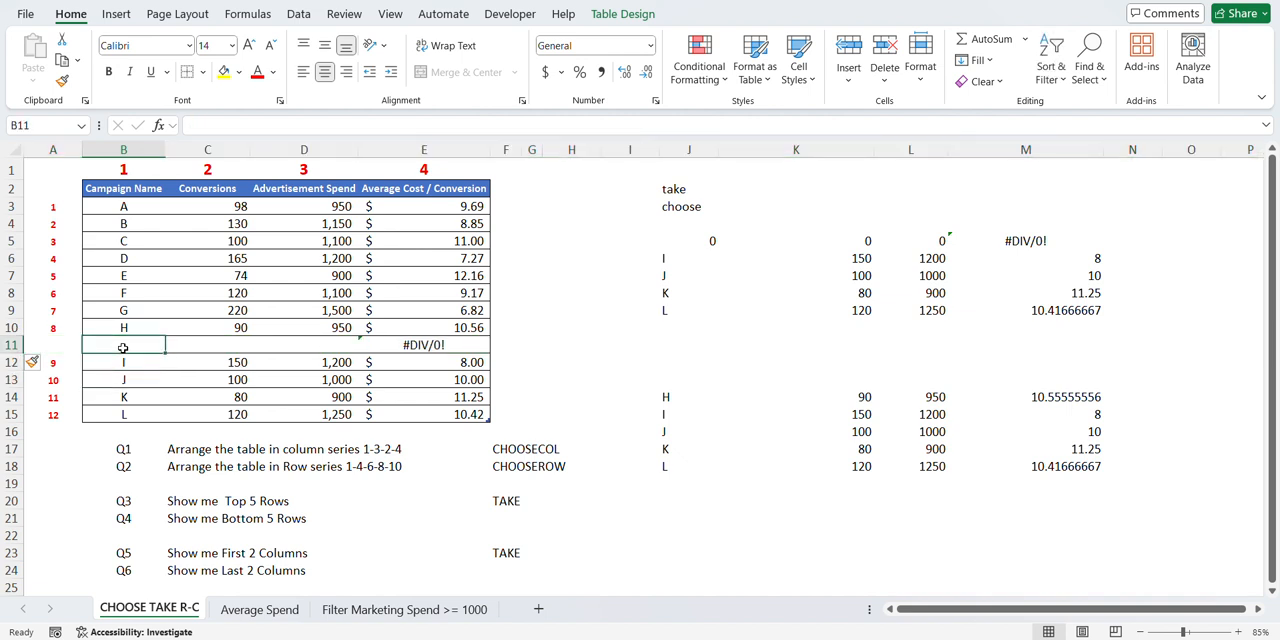
key("Caps_Lock")
type("Z")
key("Tab")
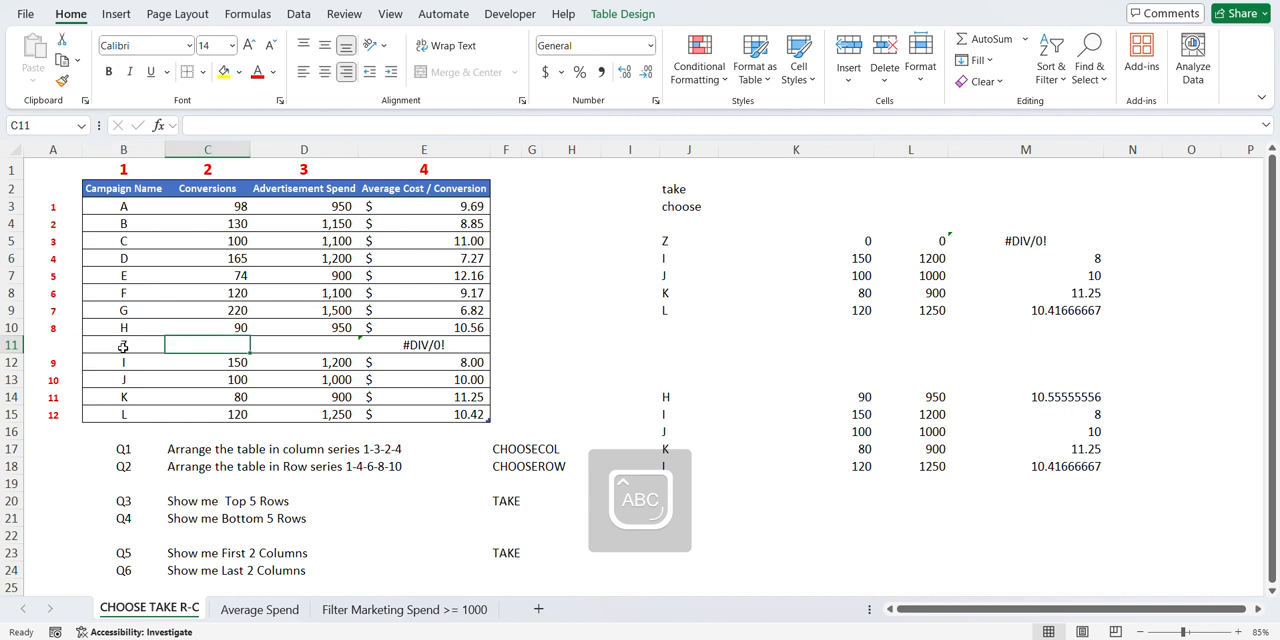
type("210")
key("Tab")
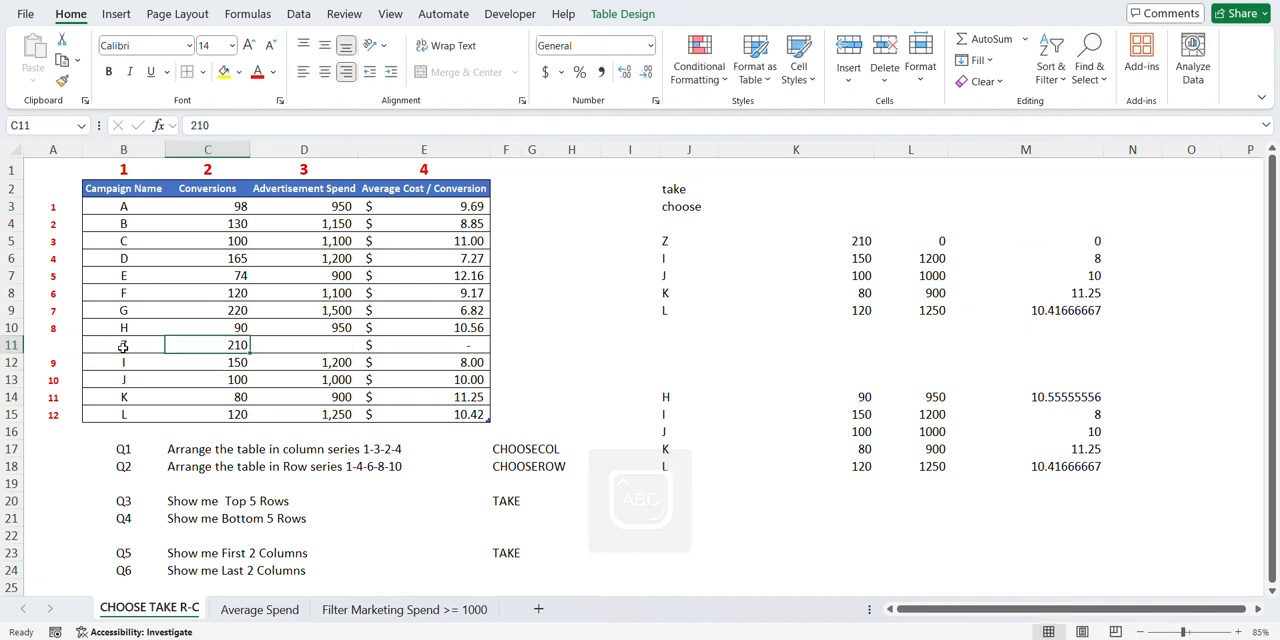
key("Tab")
key("shift+Tab")
type("150")
key("Return")
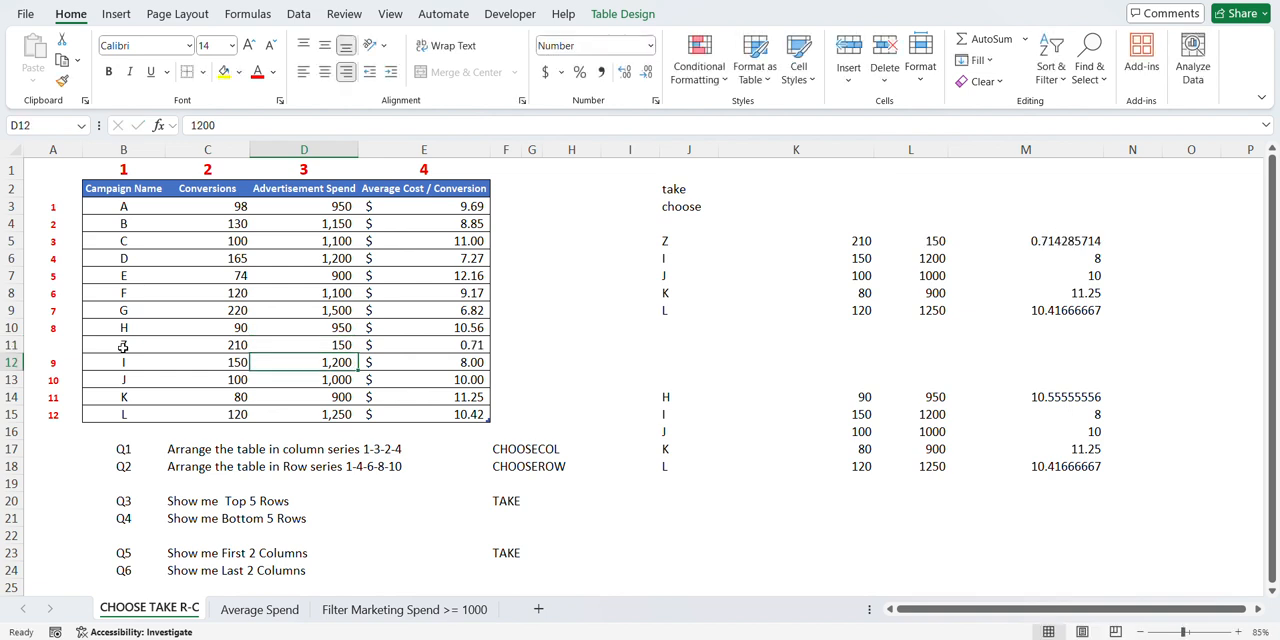
- Compare the pasted static rows and the TAKE result at J5 with the table's last five campaigns, including campaign Z
key("Up")
key("Right")
key("Left")
key("Left")
left_click(123, 346)
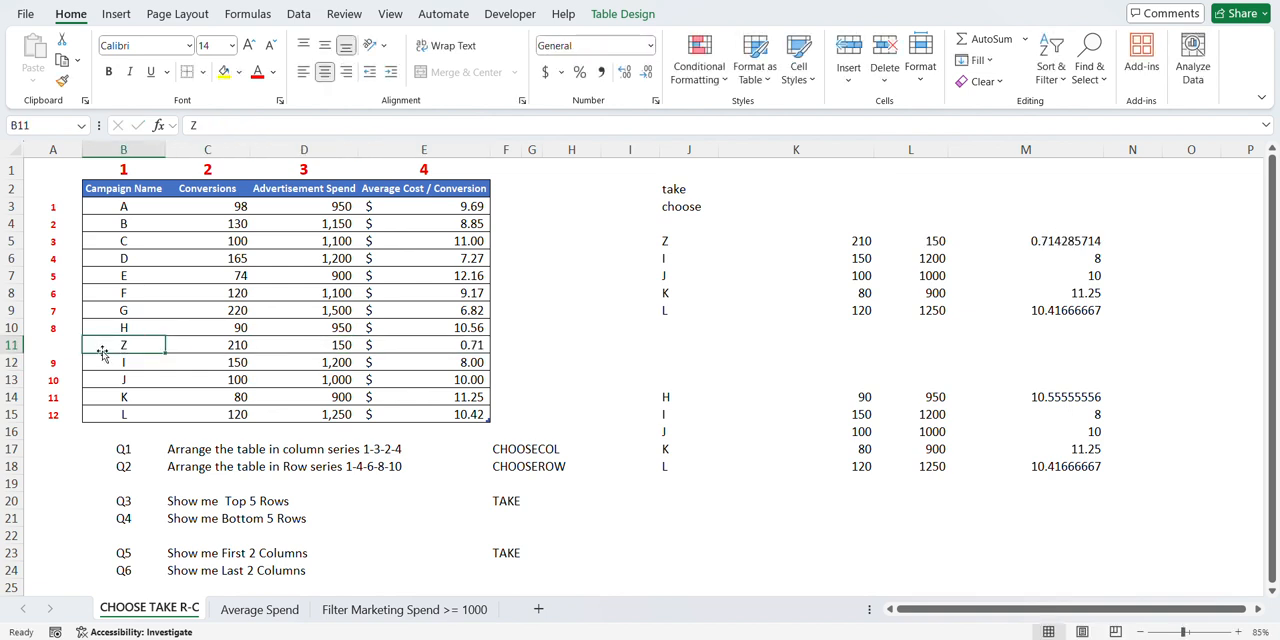
left_click_drag(676, 402, 1031, 463)
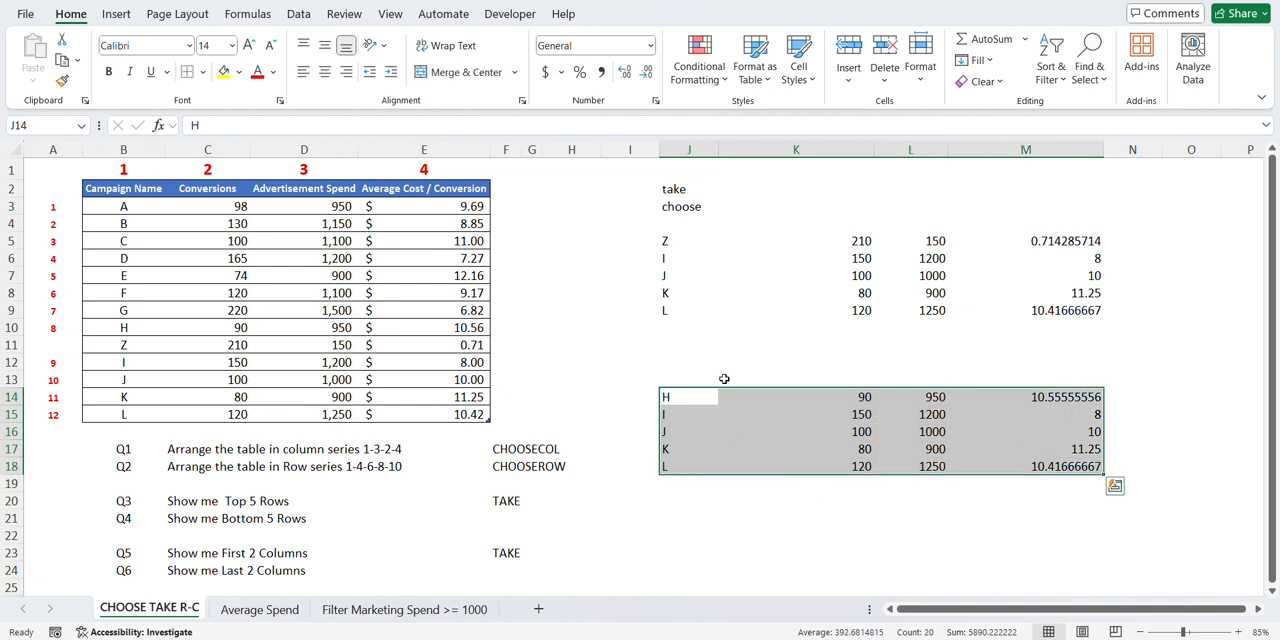
left_click(670, 246)
left_click_drag(670, 246, 1033, 309)
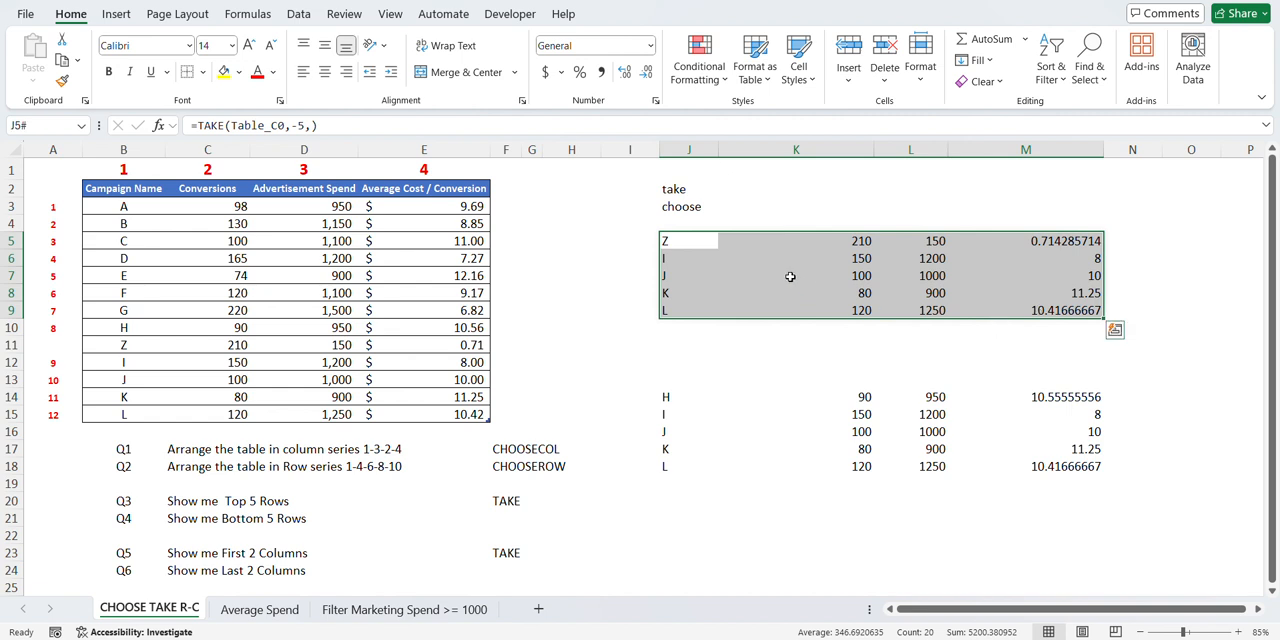
left_click(698, 243)
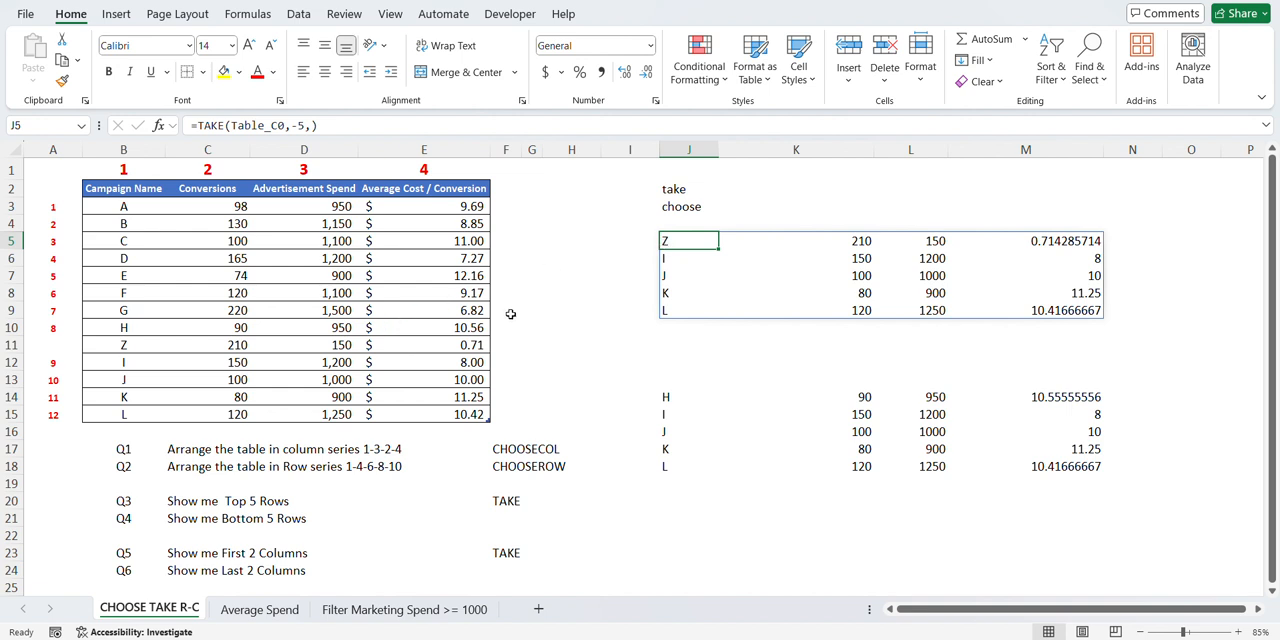
left_click_drag(124, 348, 122, 414)
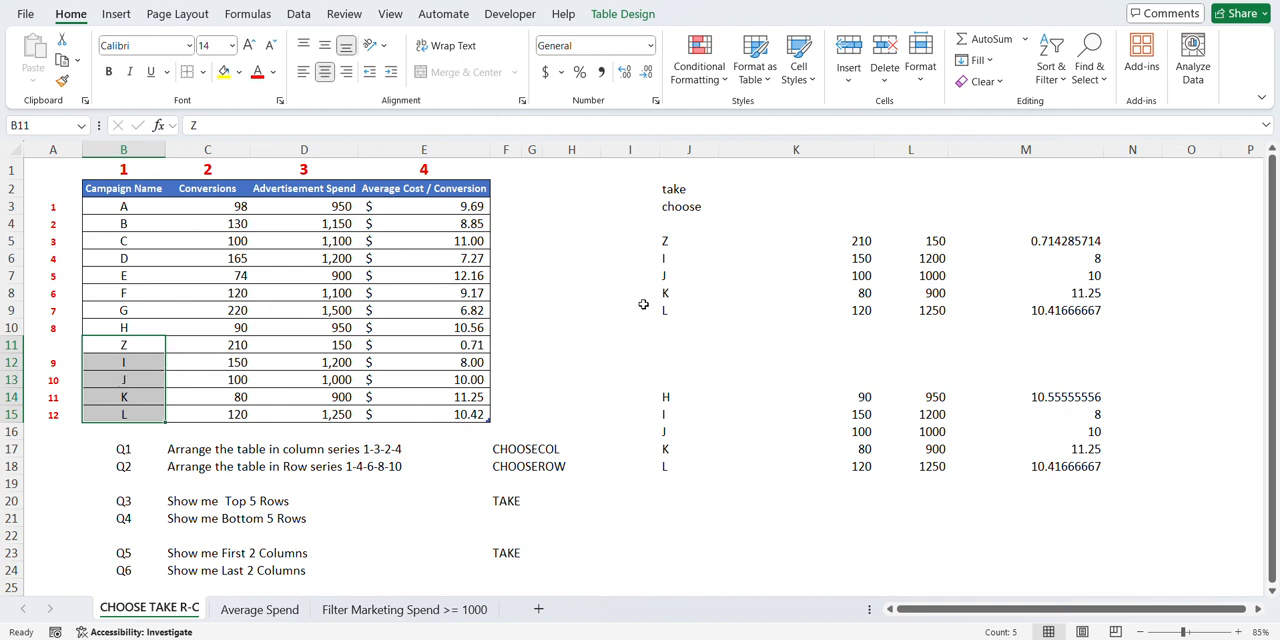
left_click(666, 242)
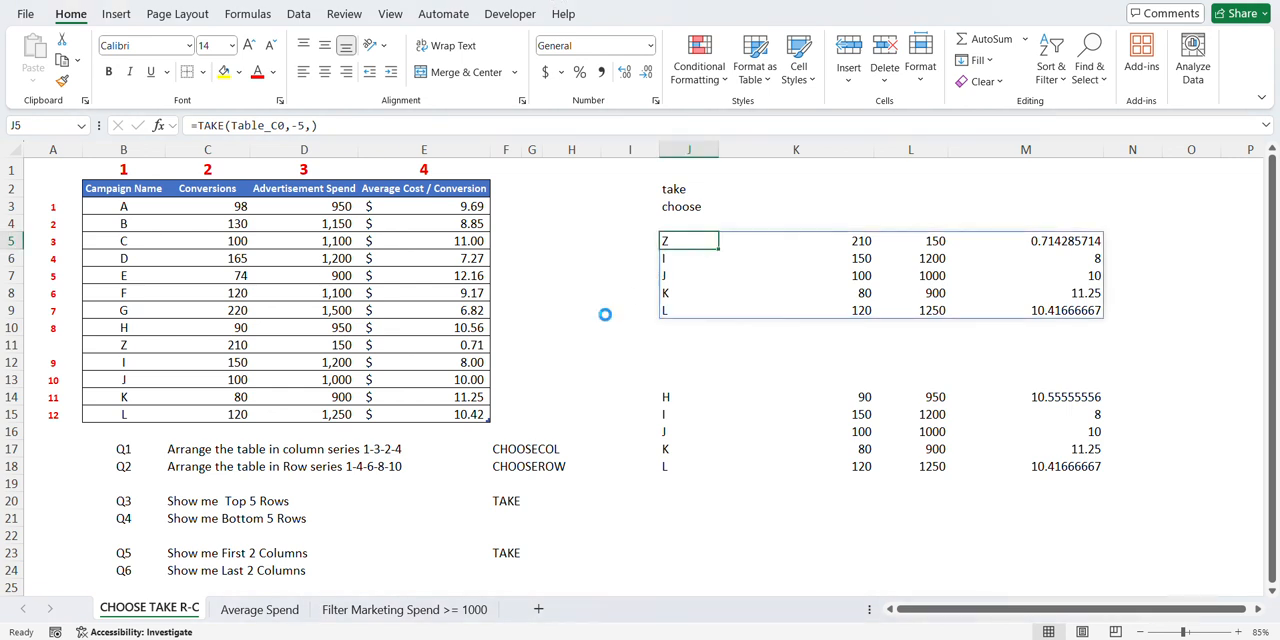
- Undo the campaign Z entries and the row insertion in the campaign table
key("ctrl+z")
key("ctrl+z")
key("ctrl+z")
key("ctrl+z")
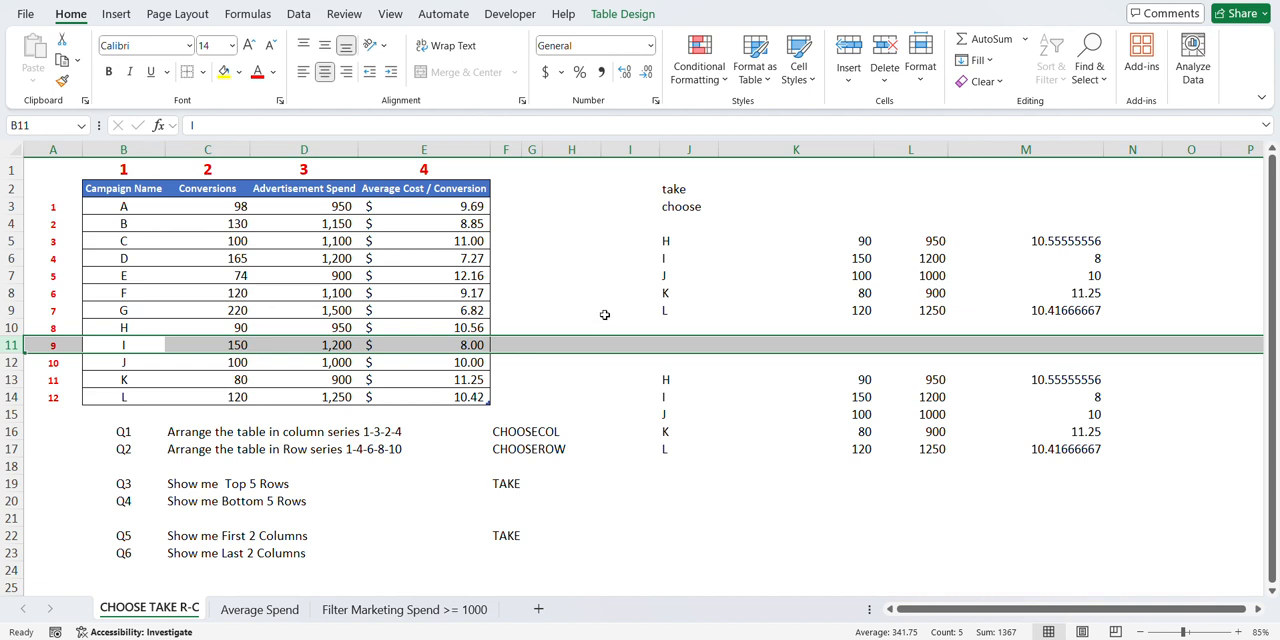
- Delete the pasted static values in the range J12:M18
left_click_drag(664, 362, 1087, 475)
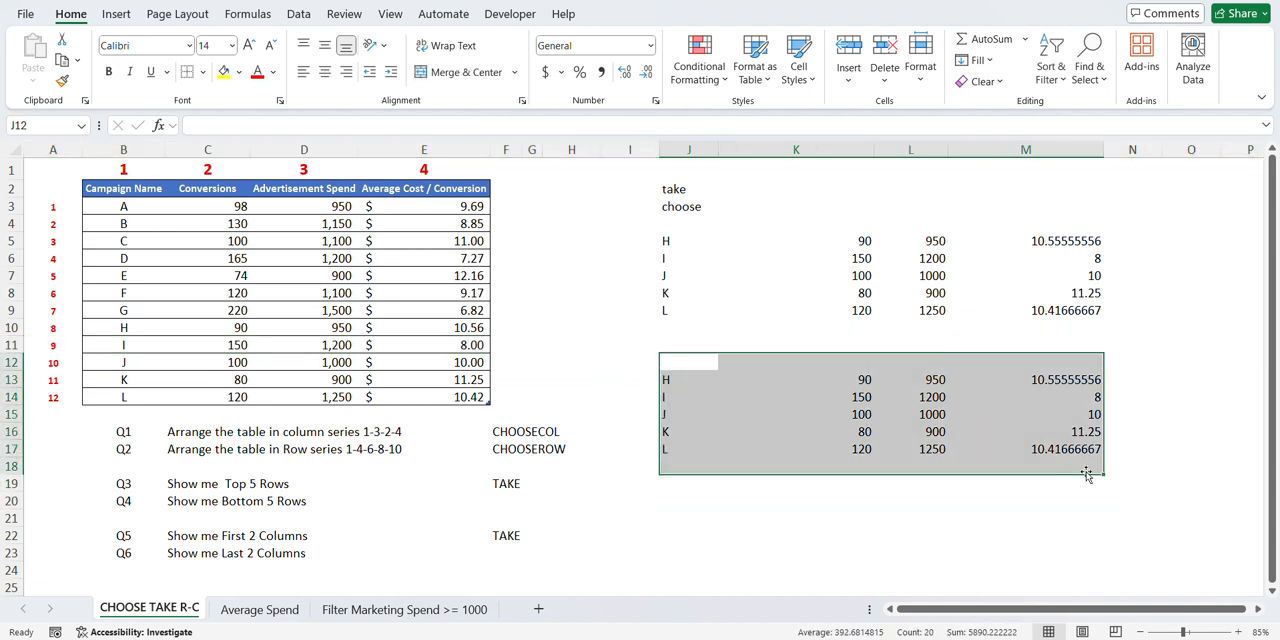
key("Delete")
left_click(760, 375)
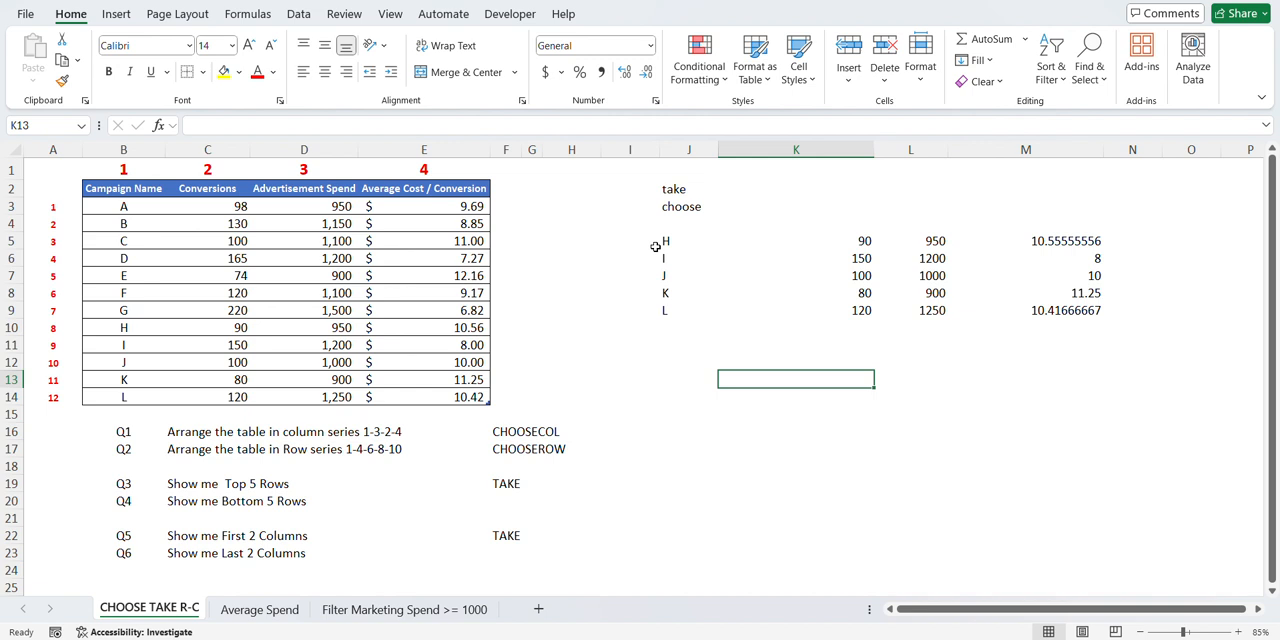
- Read Q5 about showing the first two columns and clear the TAKE formula from cell J5
left_click(202, 541)
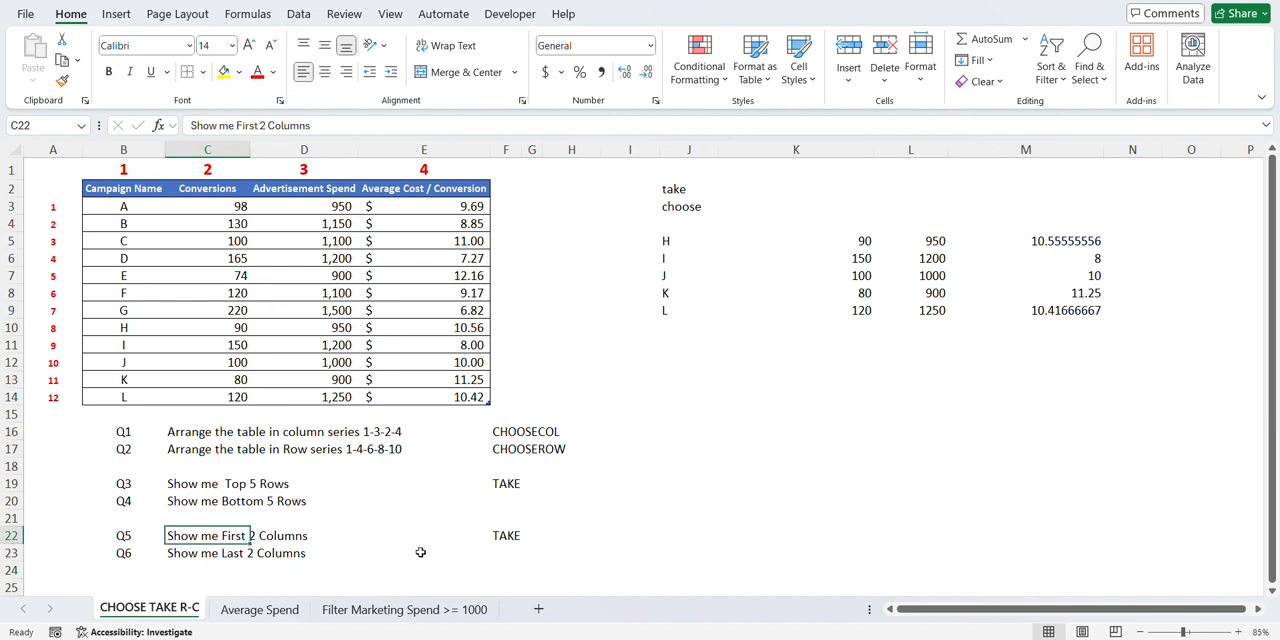
left_click(670, 238)
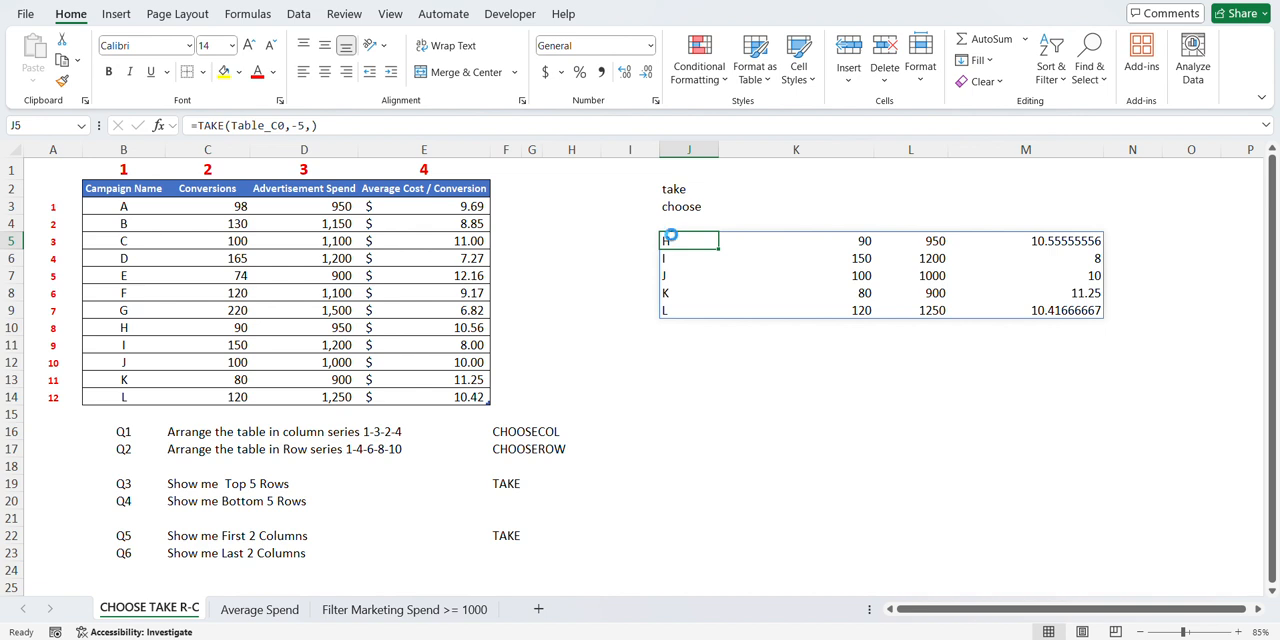
key("Delete")
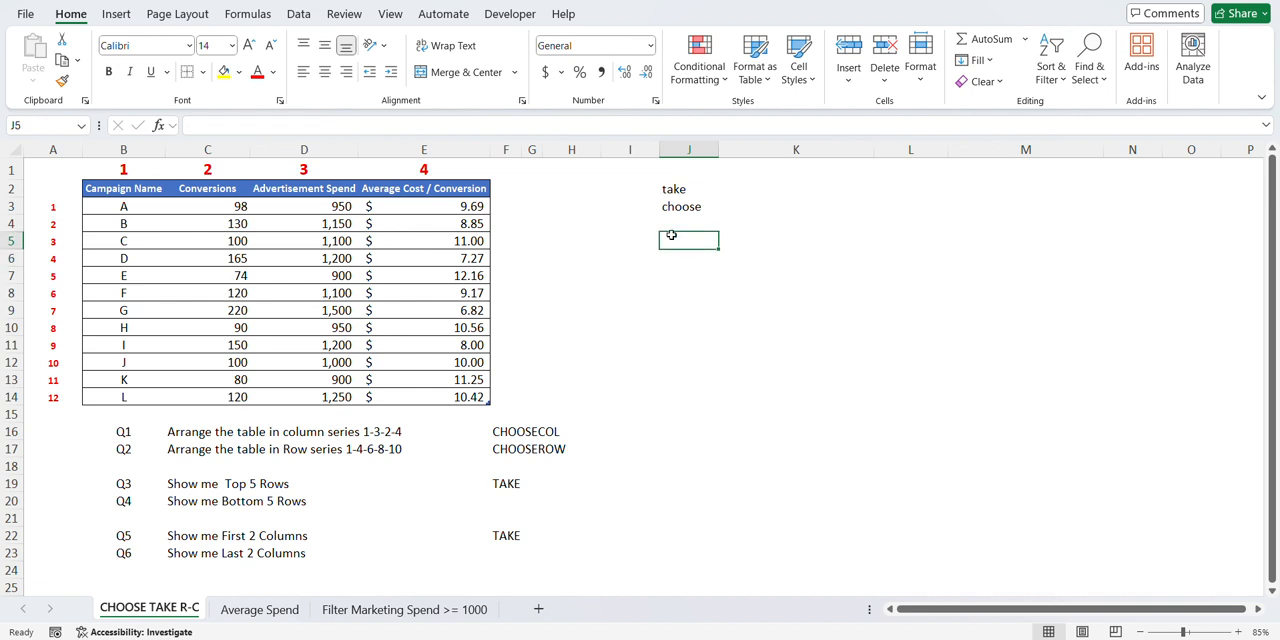
- Enter =TAKE(Table_C0[#All],,2) in cell J5 to extract the first two columns with headers for Q5, and select headers J5:K5
type("=TAKE(")
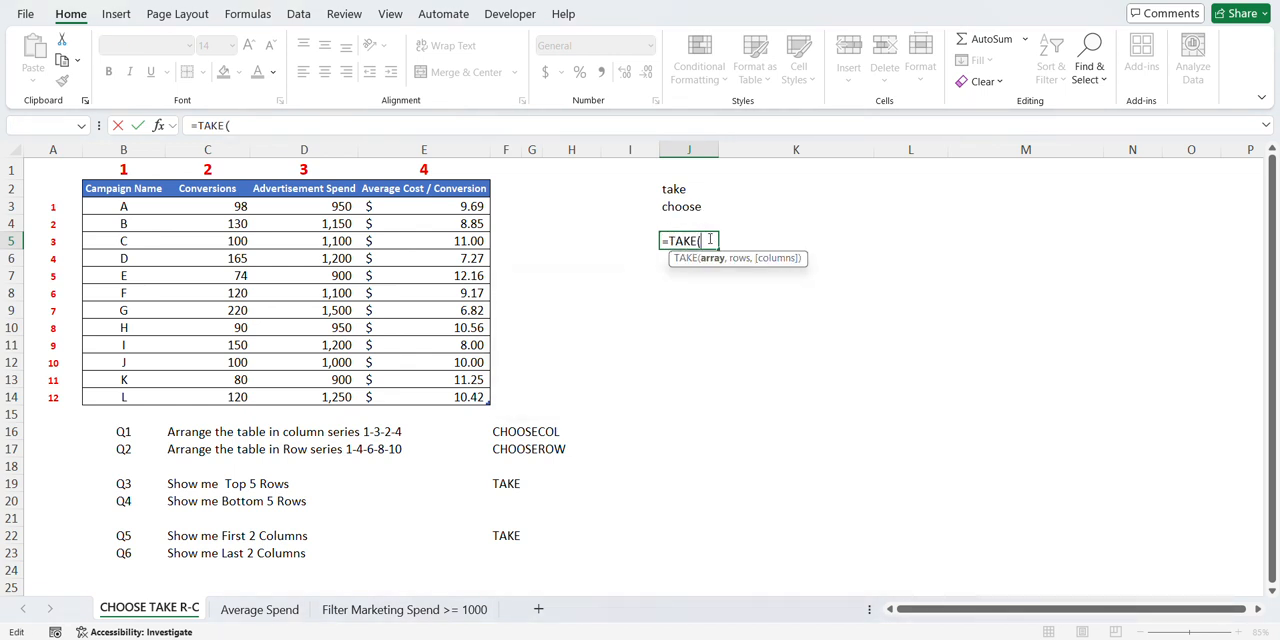
left_click_drag(125, 206, 330, 347)
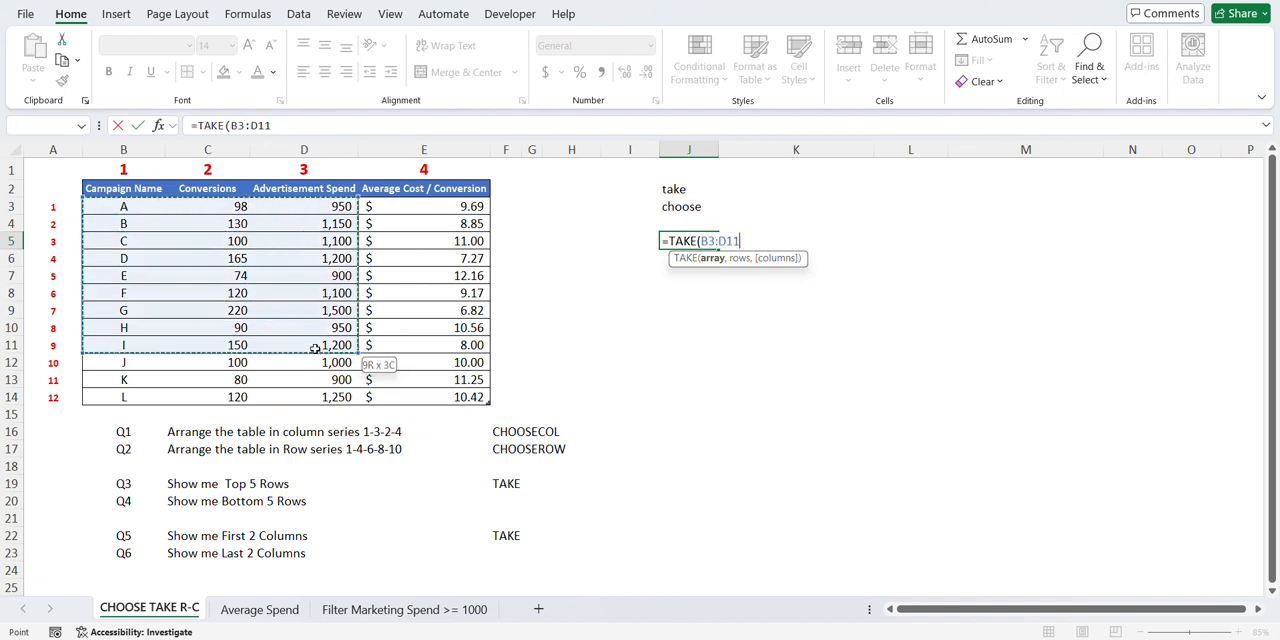
left_click_drag(117, 190, 449, 399)
type(",")
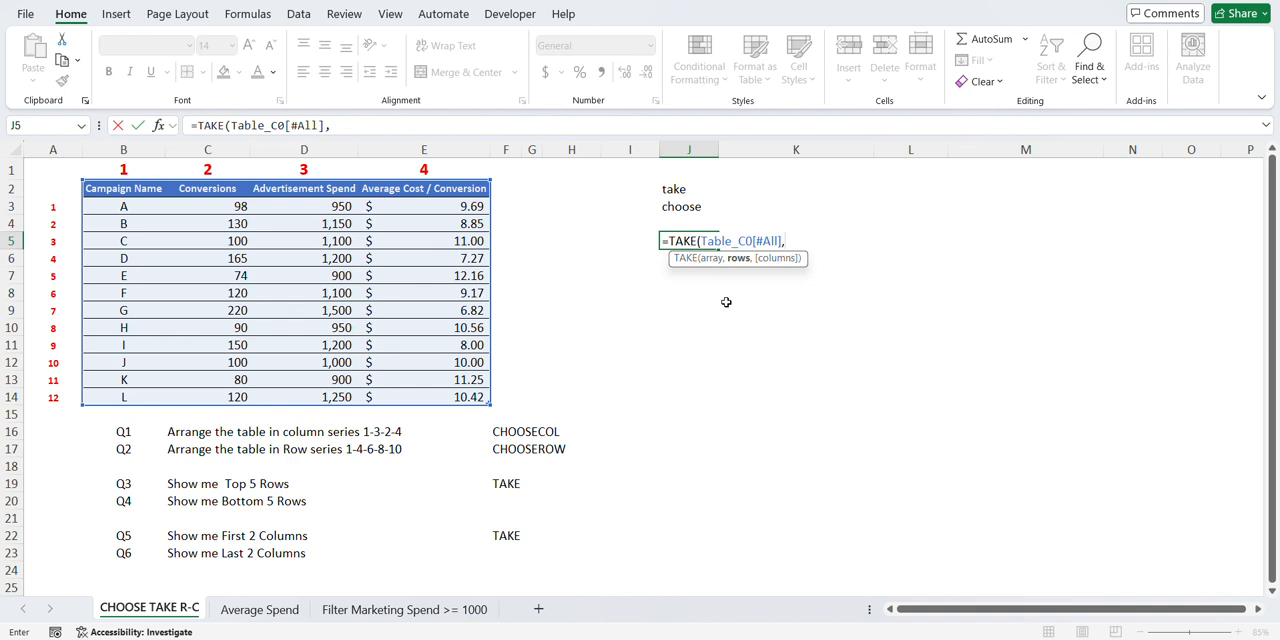
type(",")
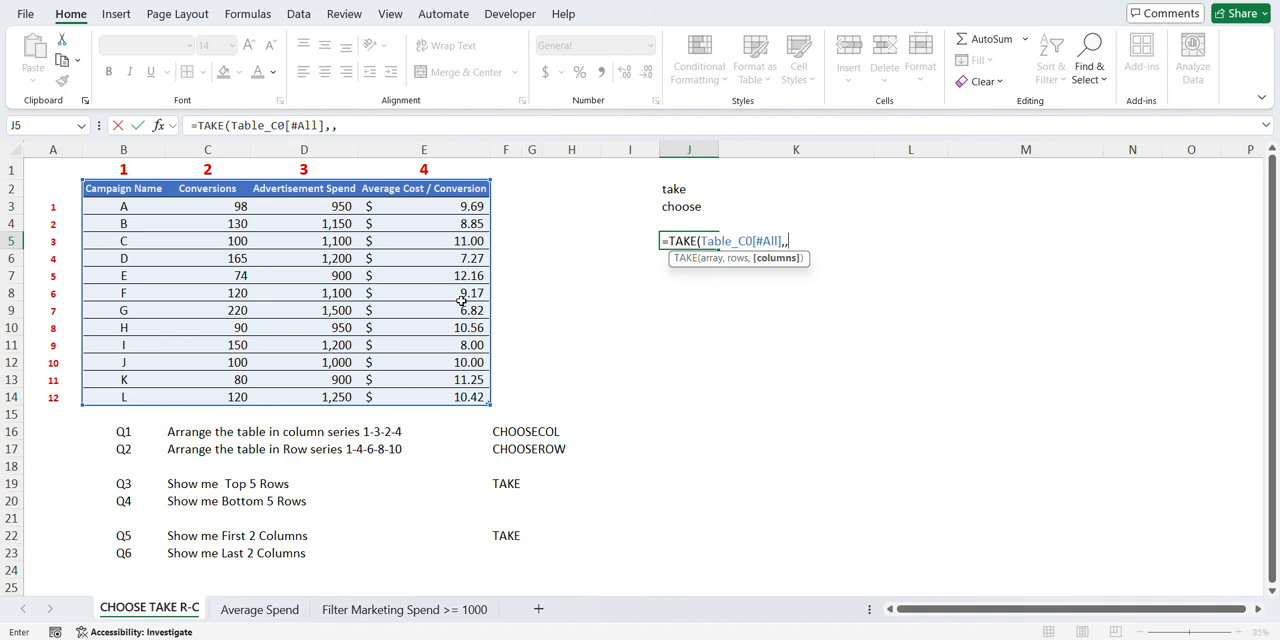
type("2")
key("Return")
key("Up")
key("shift+Right")
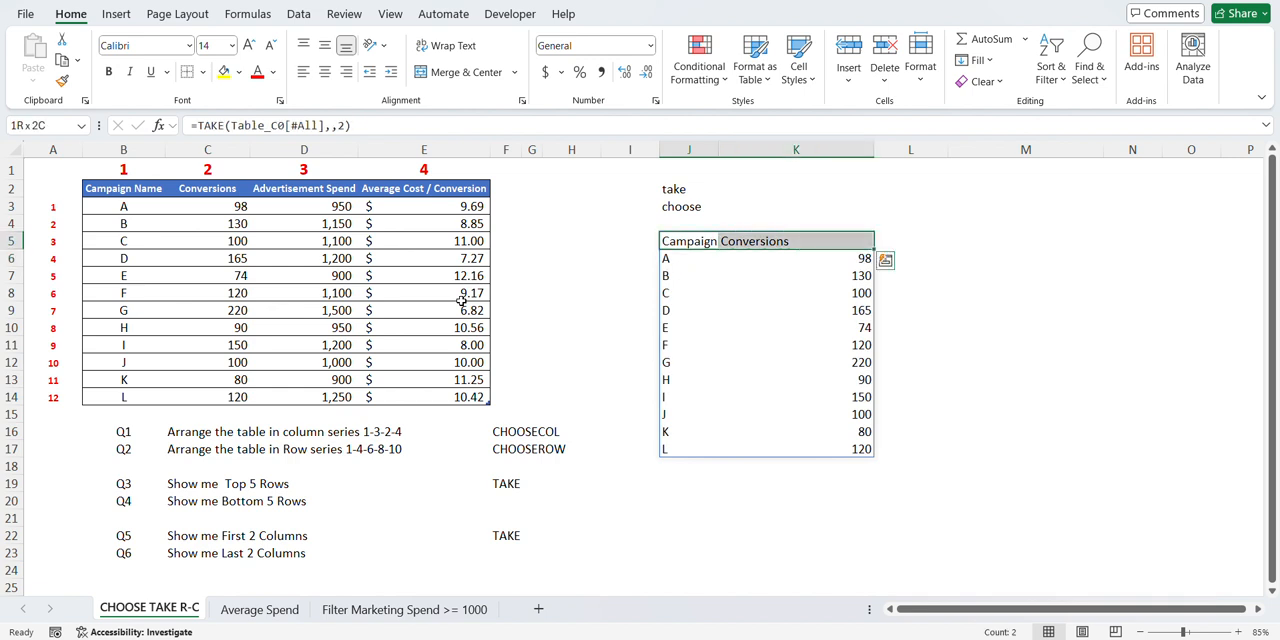
- Change the formula in cell J5 to =TAKE(Table_C0[#All],,-2) to extract the last two columns with headers for Q6
key("shift+Down")
key("shift+Down")
key("ctrl+shift+Down")
key("Down")
key("Up")
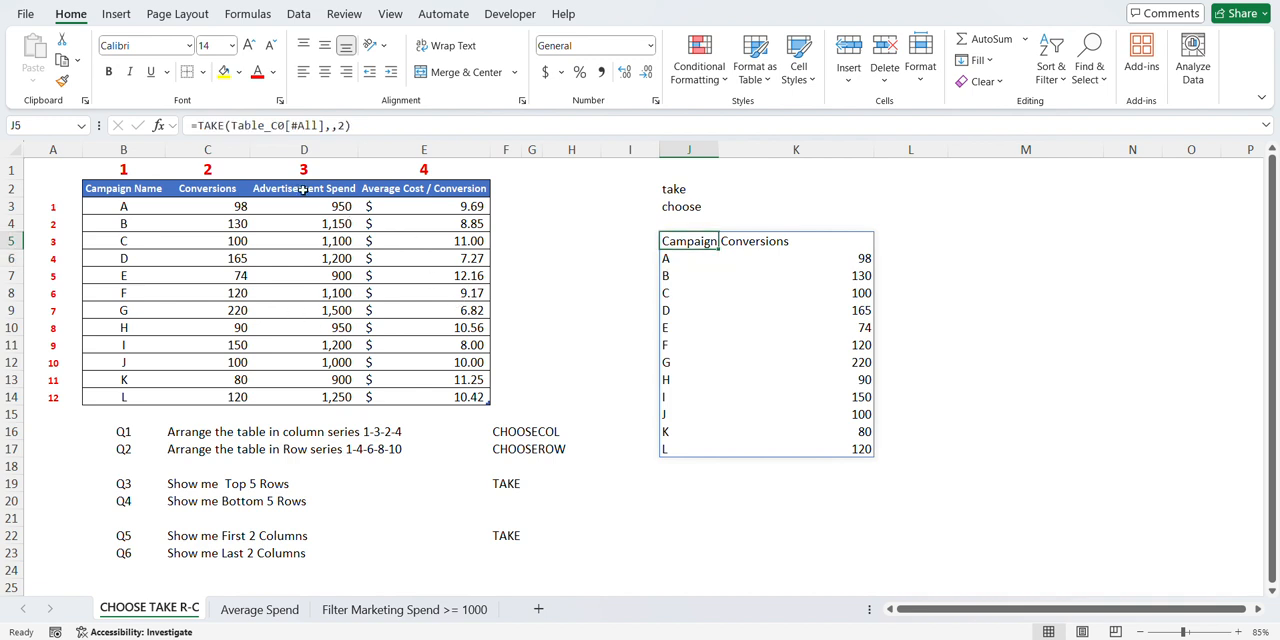
left_click(338, 125)
type("-")
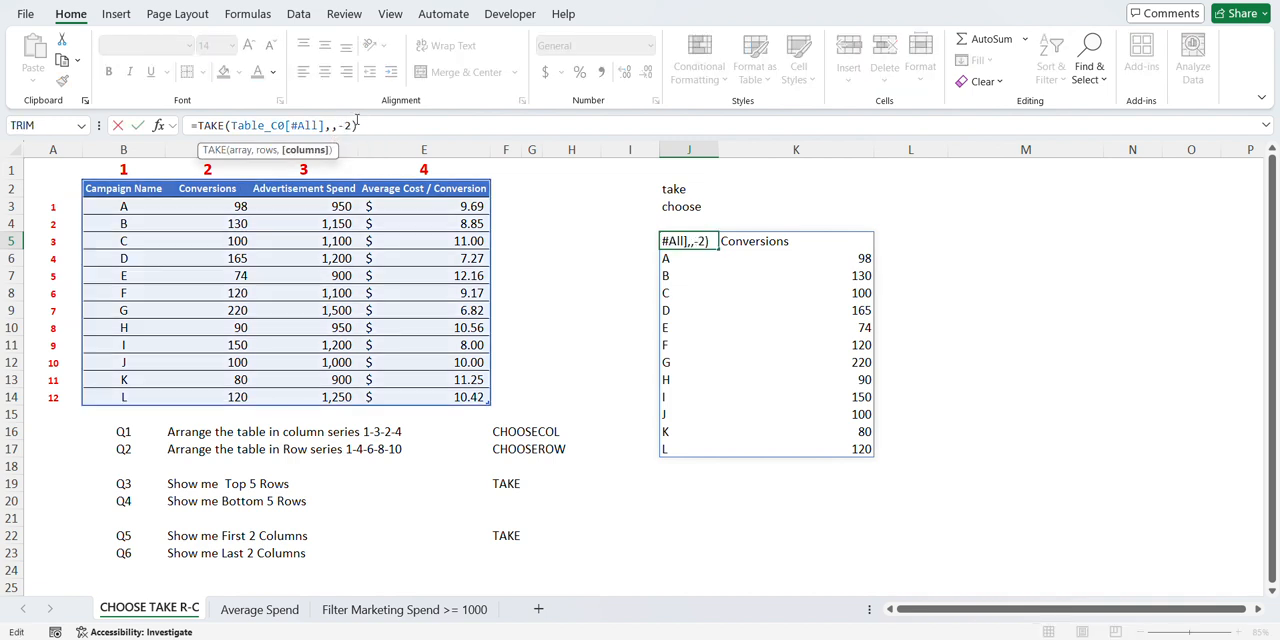
key("Return")
- Review the extracted last two columns in J5:K17 and fit column J's width to its contents
key("shift+Right")
key("shift+Right")
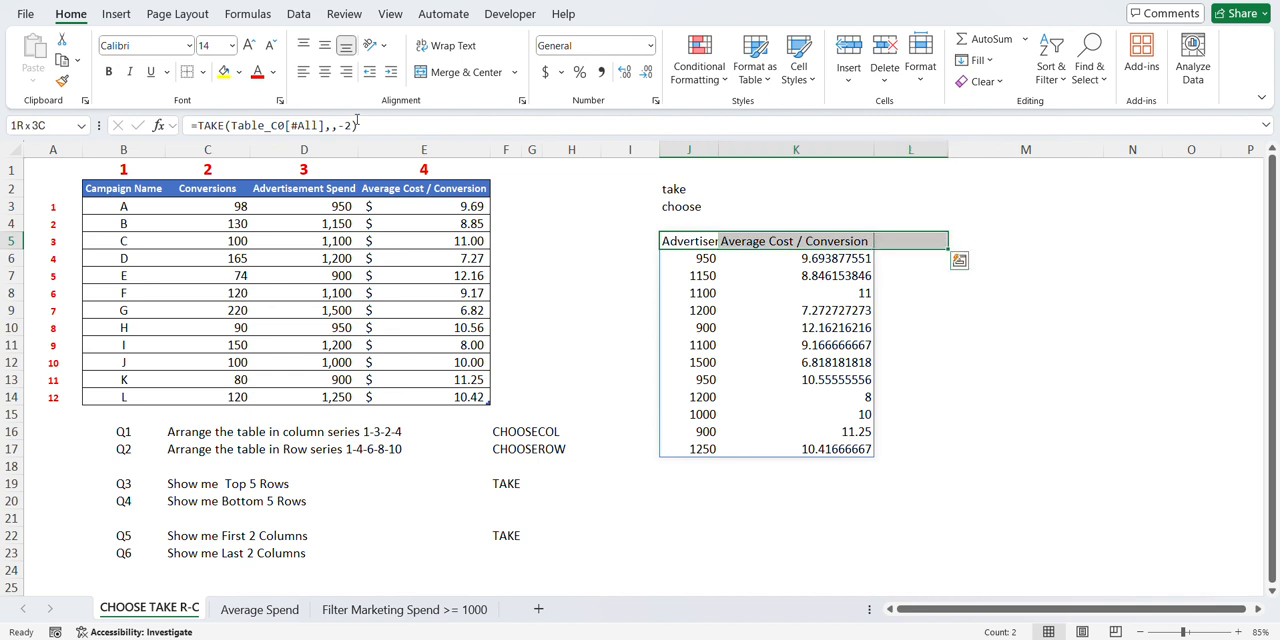
key("shift+Left")
key("shift+Down")
key("ctrl+shift+Down")
key("Down")
key("Up")
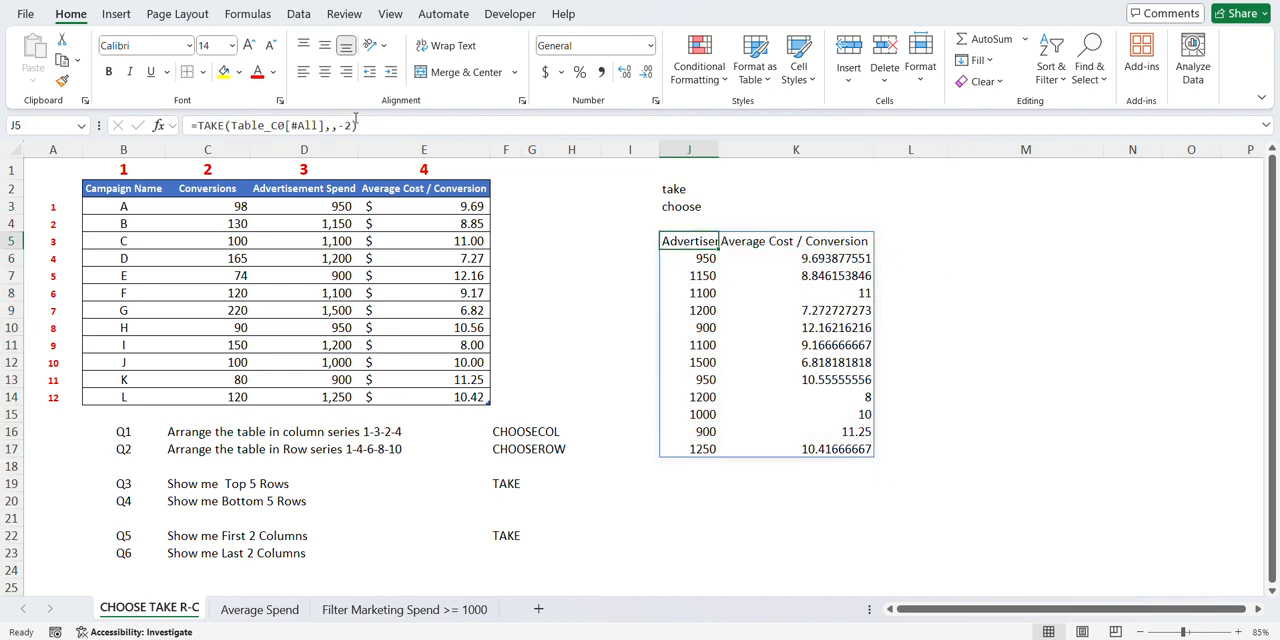
double_click(720, 149)
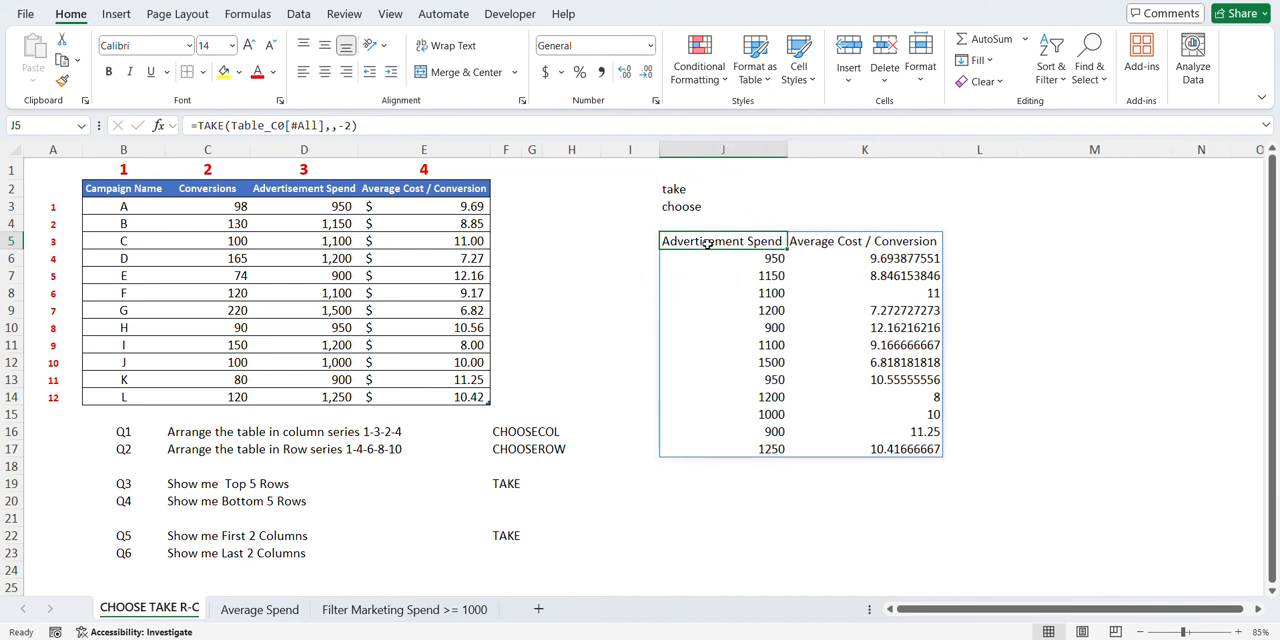
- Start a CHOOSECOLS formula in cell J5 with the whole campaign table including headers, Table_C0[#All], as its array
left_click(505, 436)
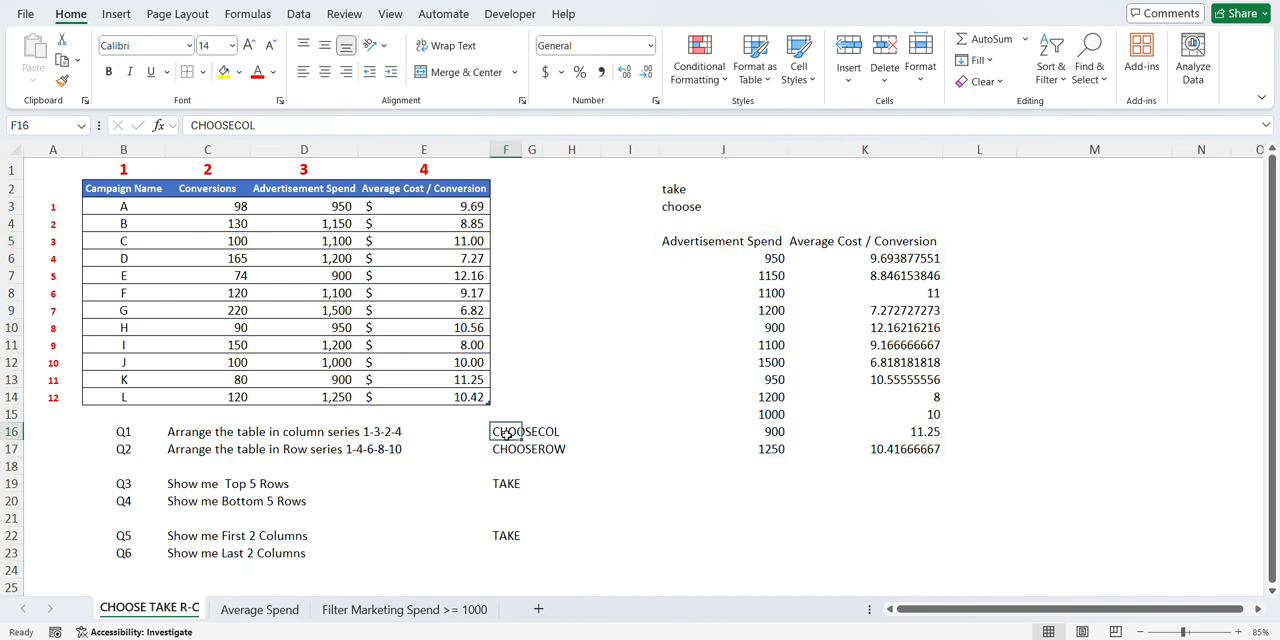
left_click(706, 243)
type("=CHOOSE")
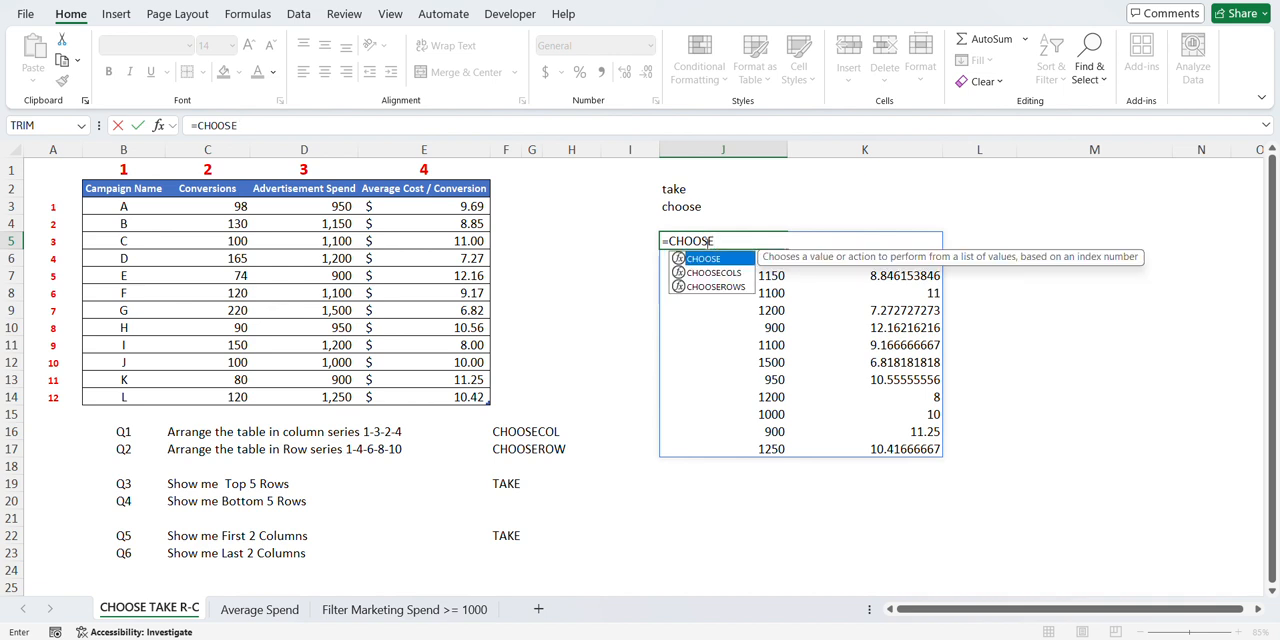
key("Down")
key("Tab")
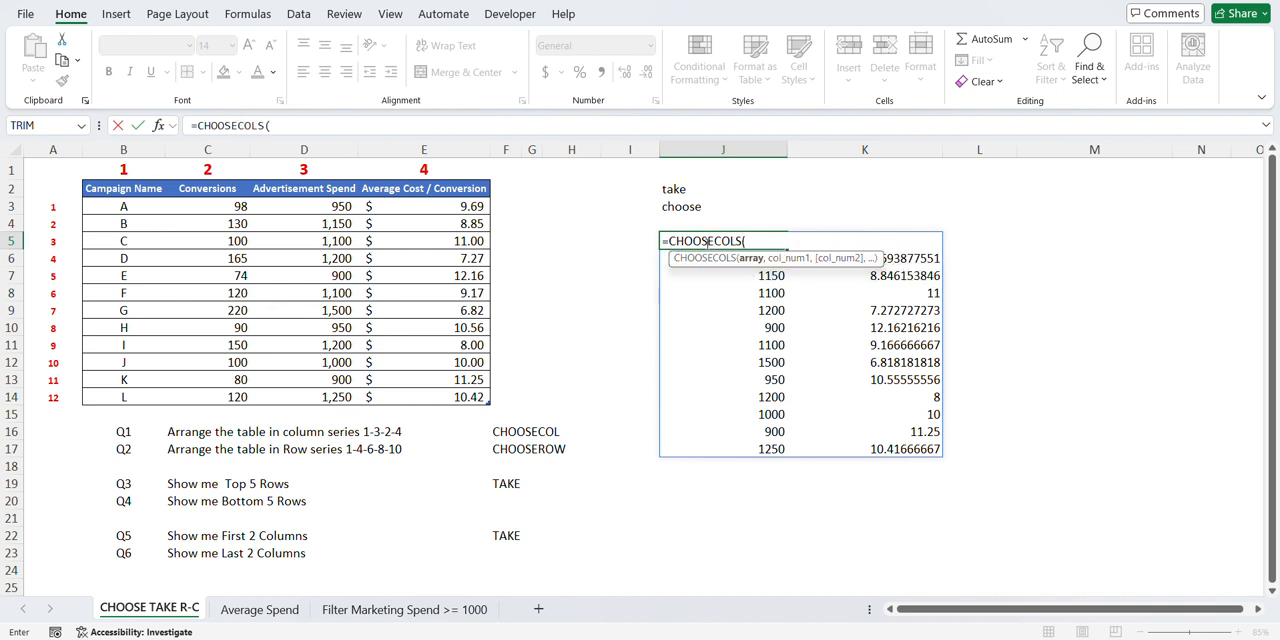
key("Left")
key("Left")
key("Left")
key("Left")
key("Left")
key("Up")
key("Up")
key("Up")
key("Left")
key("Left")
key("Left")
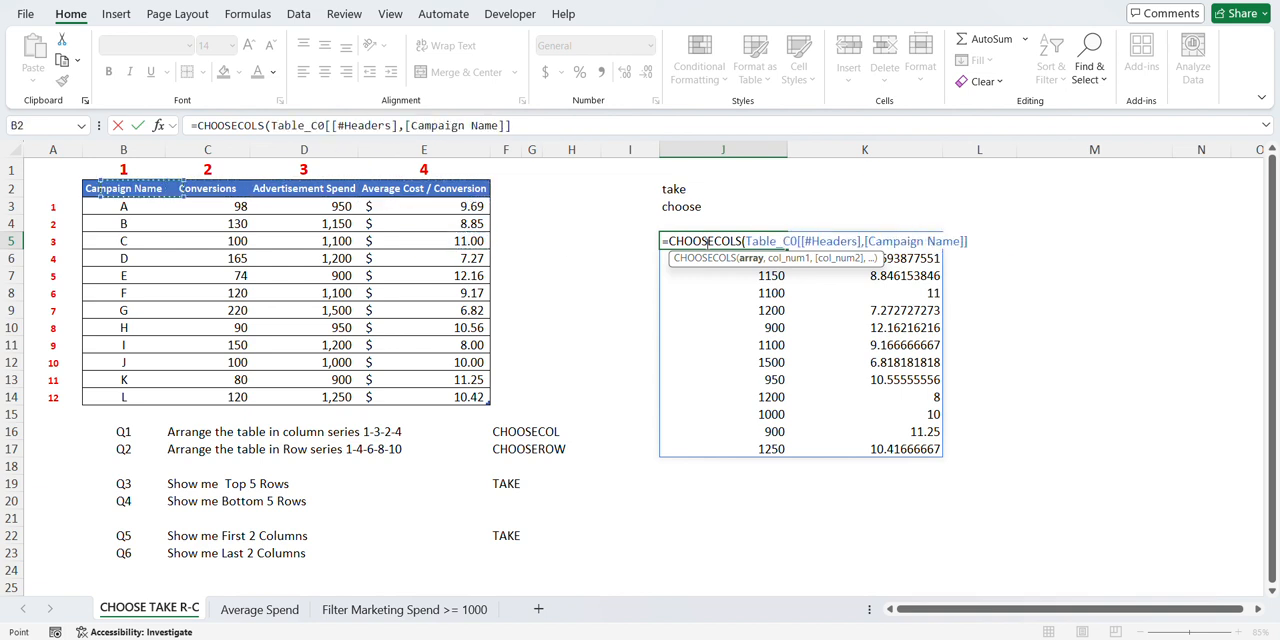
key("shift+Right")
key("shift+Right")
key("shift+Right")
key("ctrl+shift+Down")
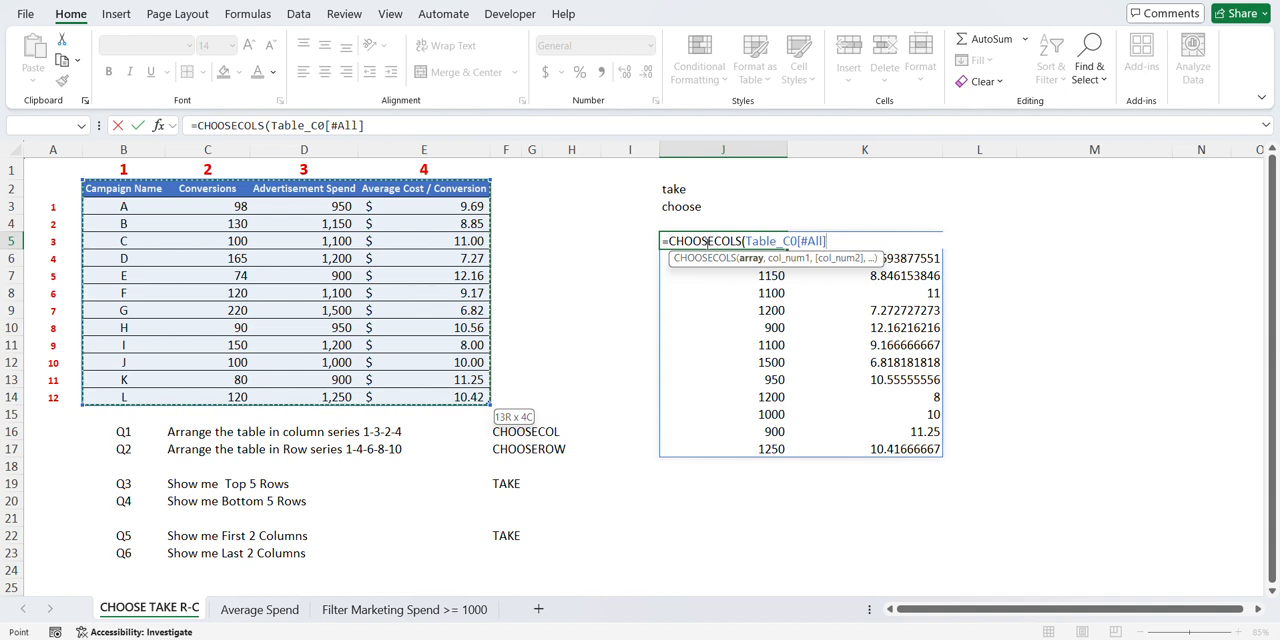
- Complete the CHOOSECOLS formula in J5 with the column order 4,2,1,3
type(",")
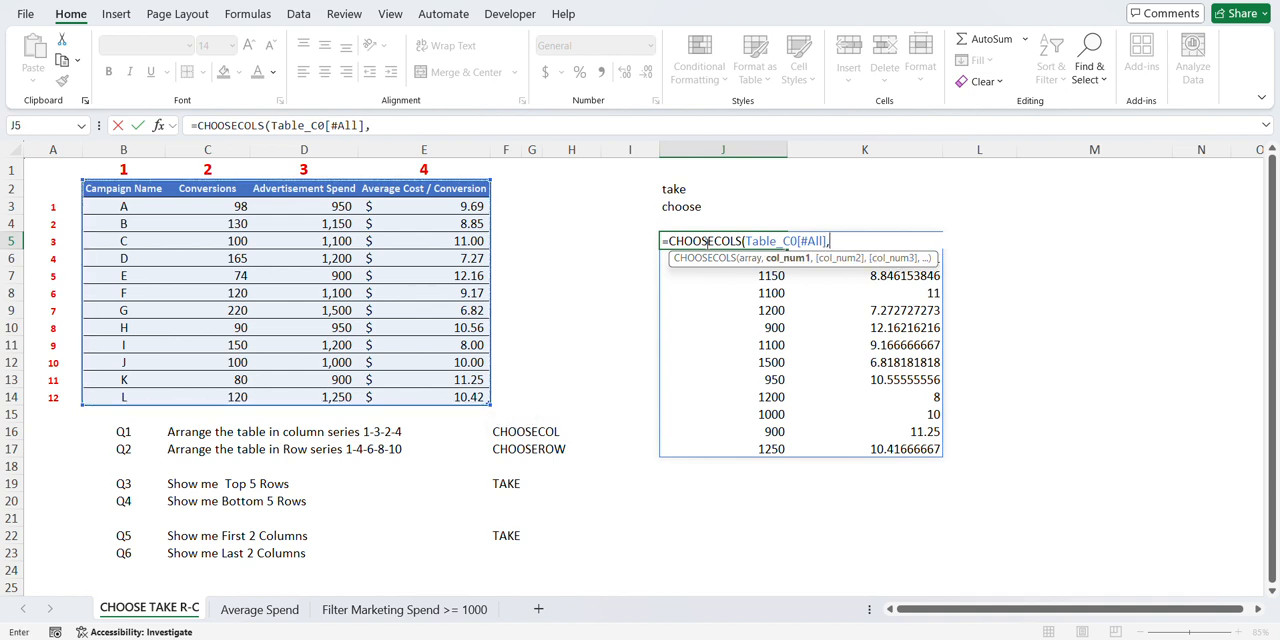
type("4,2")
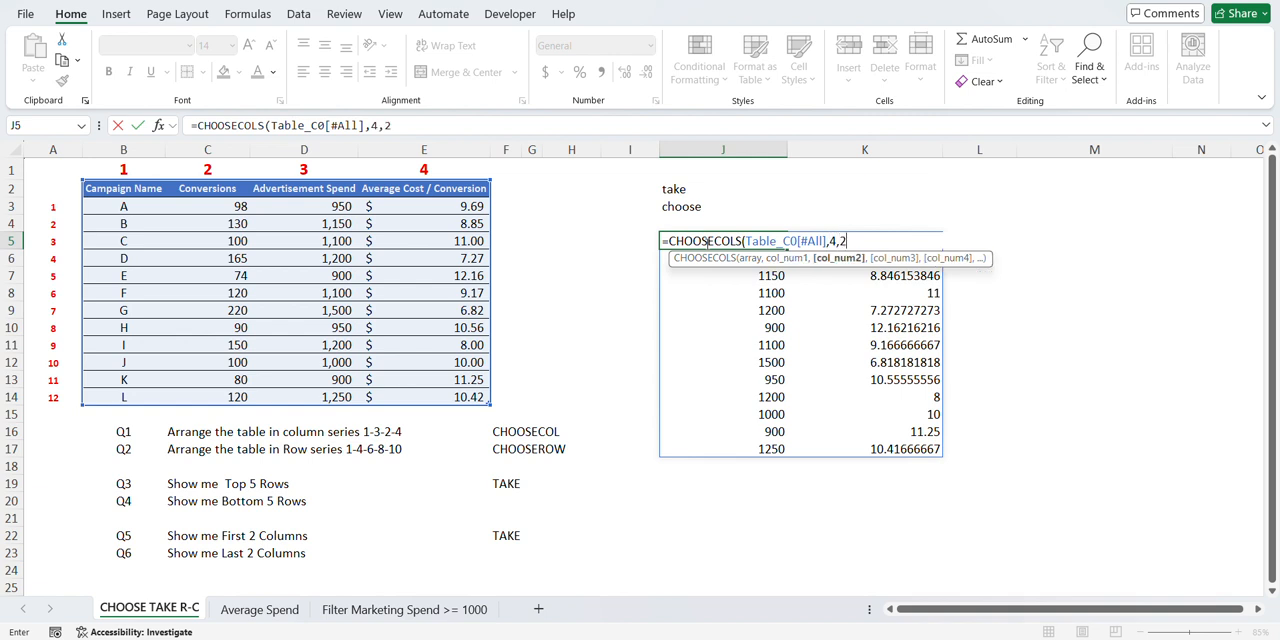
type(",")
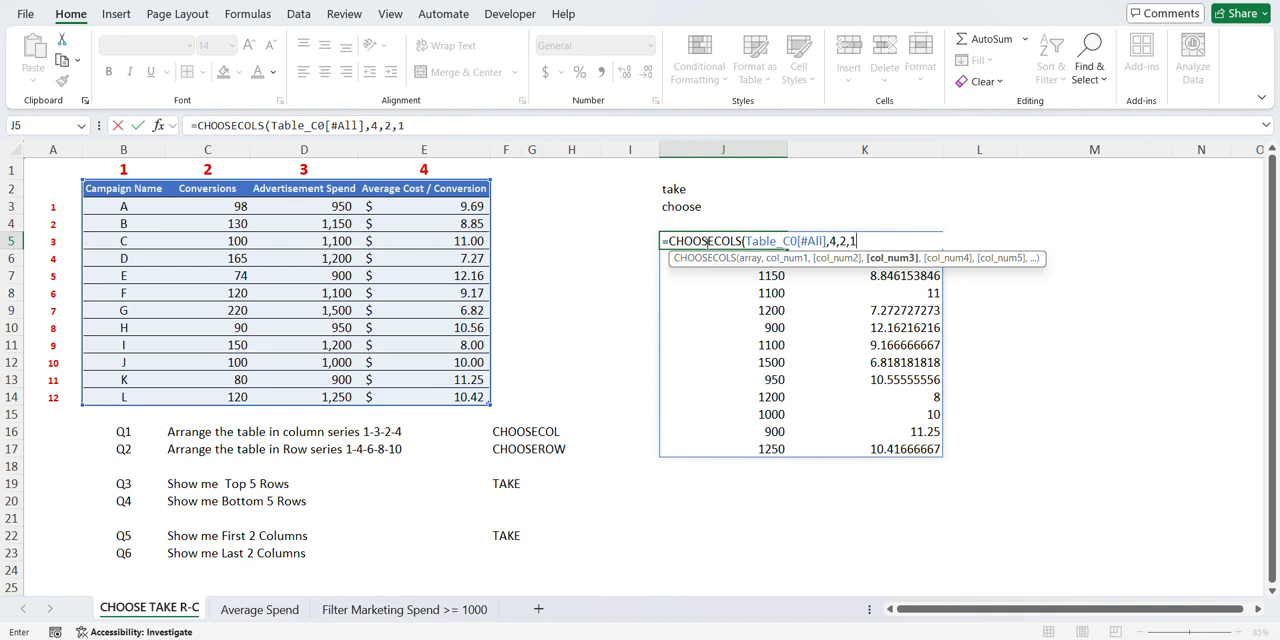
type("1,")
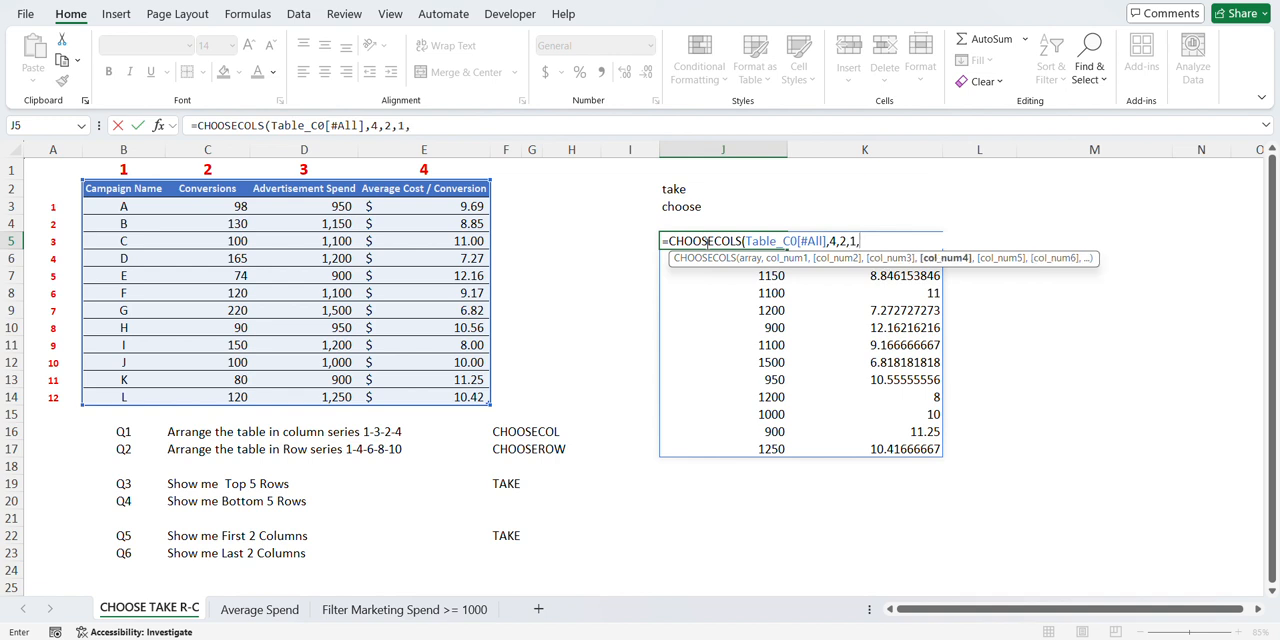
type("3")
key("Return")
key("Up")
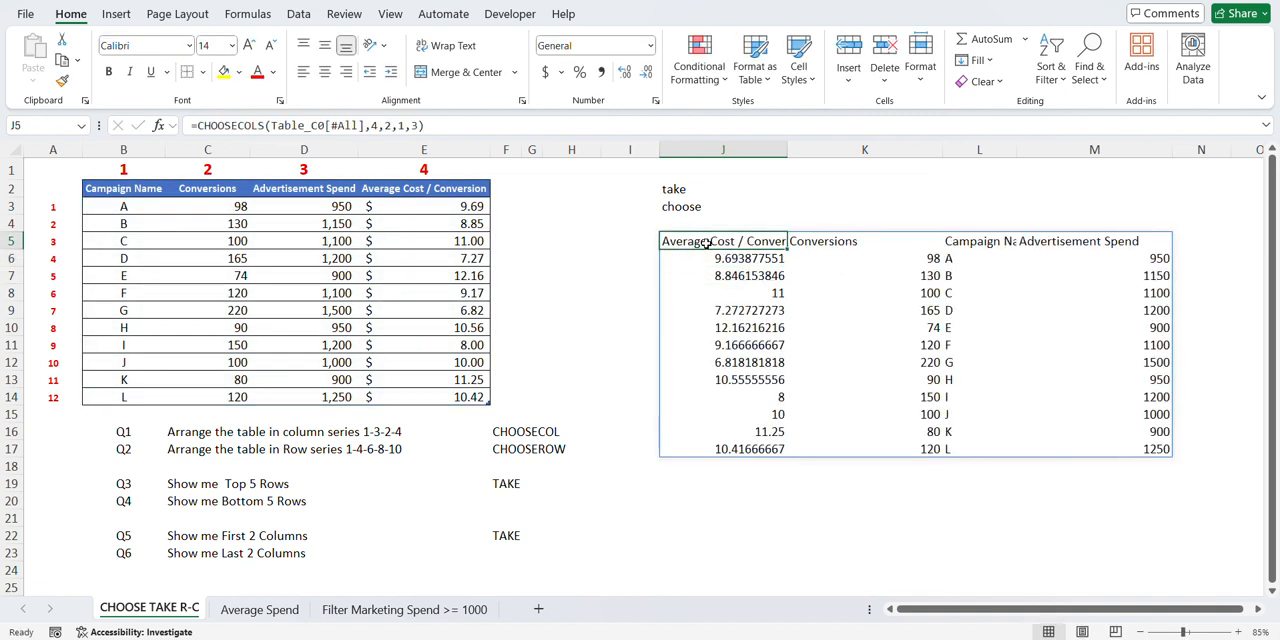
- Check the rearranged columns in J5:M17 and clear the CHOOSECOLS formula from cell J5
key("shift+Right")
key("shift+Right")
key("shift+Right")
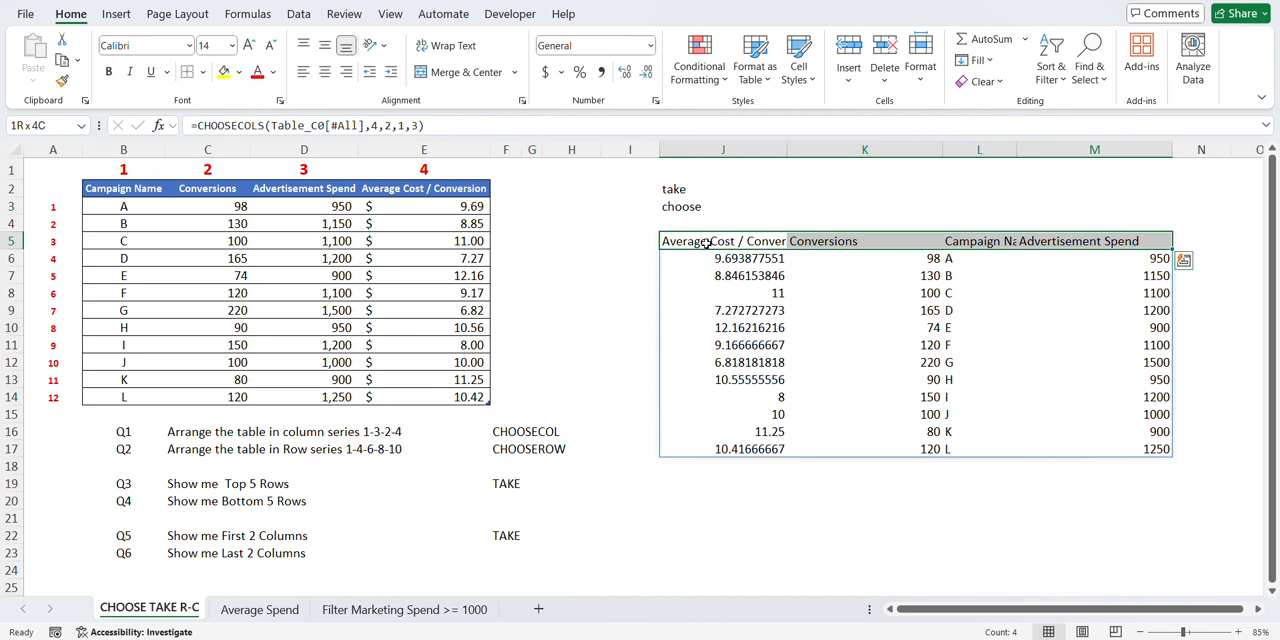
key("ctrl+shift+Down")
left_click(707, 243)
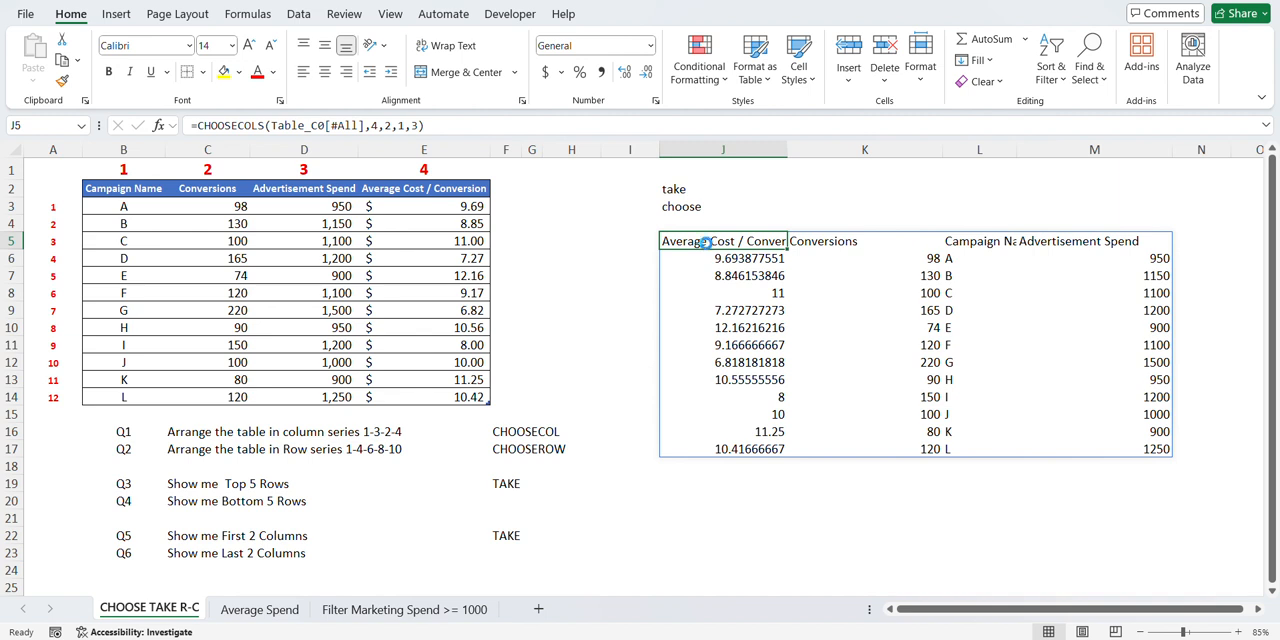
key("Delete")
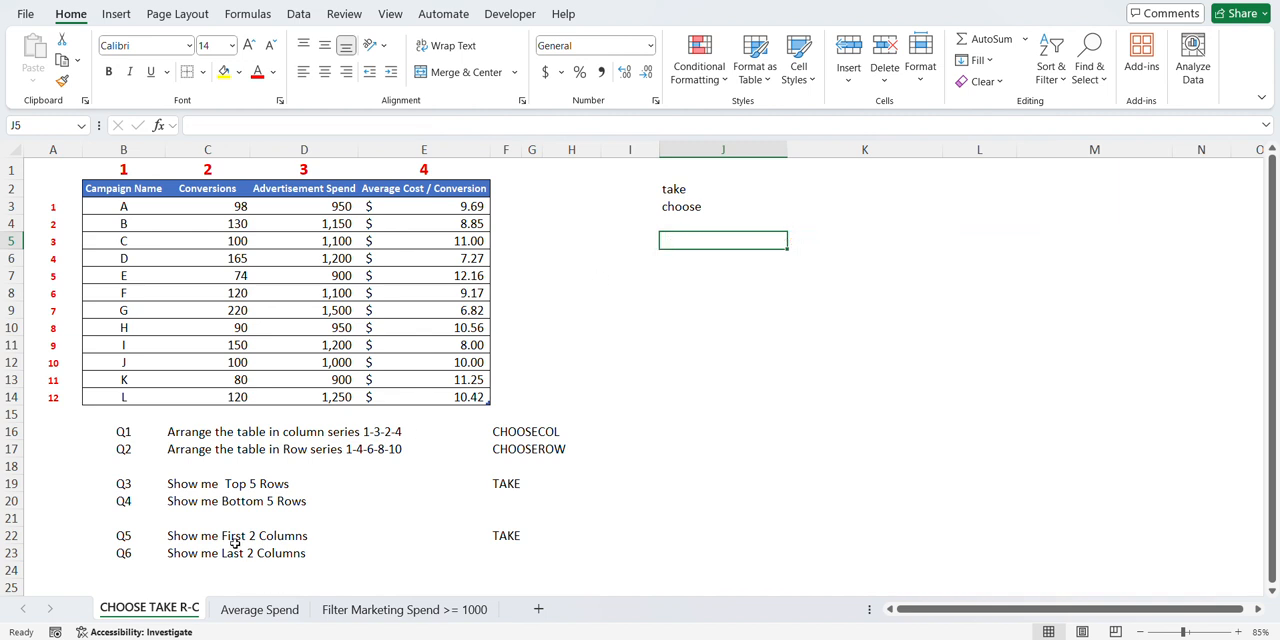
- Look over Q7 on the Average Spend sheet and Q8 on the Filter Marketing Spend >= 1000 sheet, and return to CHOOSE TAKE R-C
left_click(222, 481)
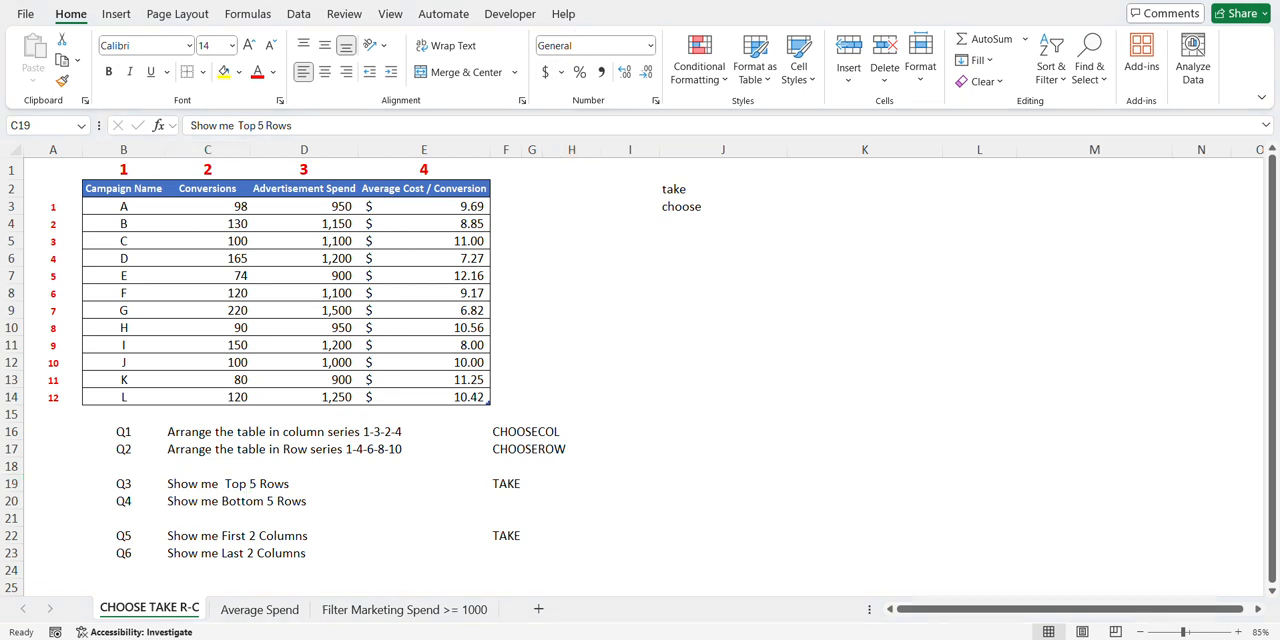
left_click(697, 293)
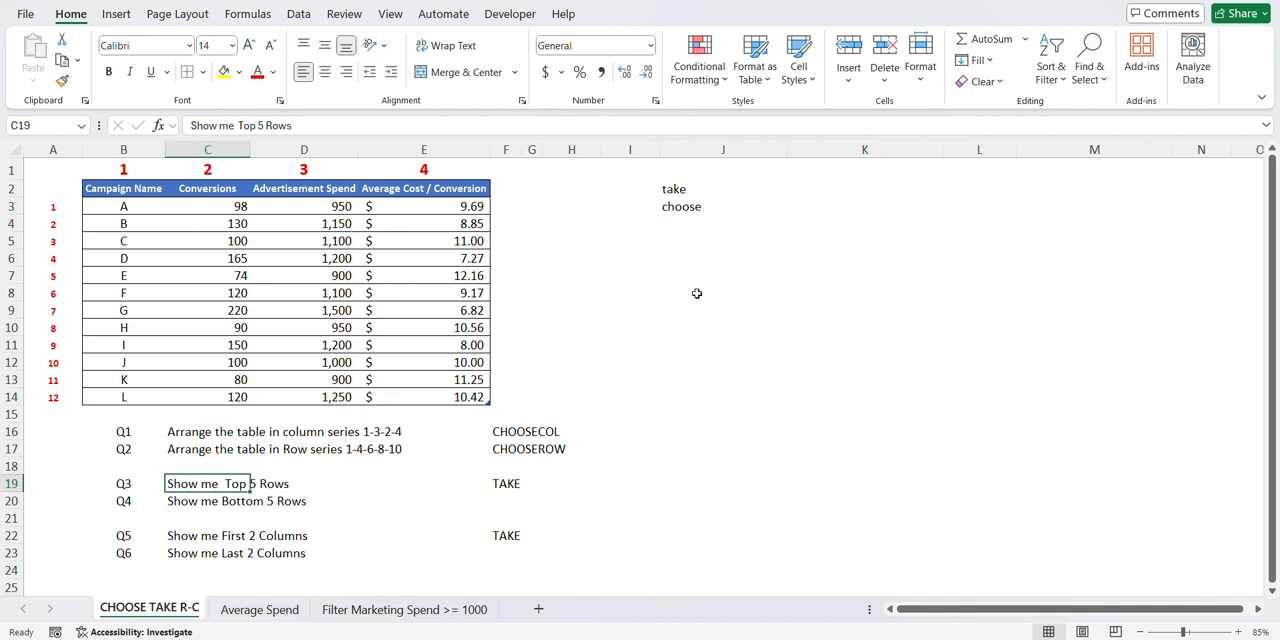
left_click(260, 610)
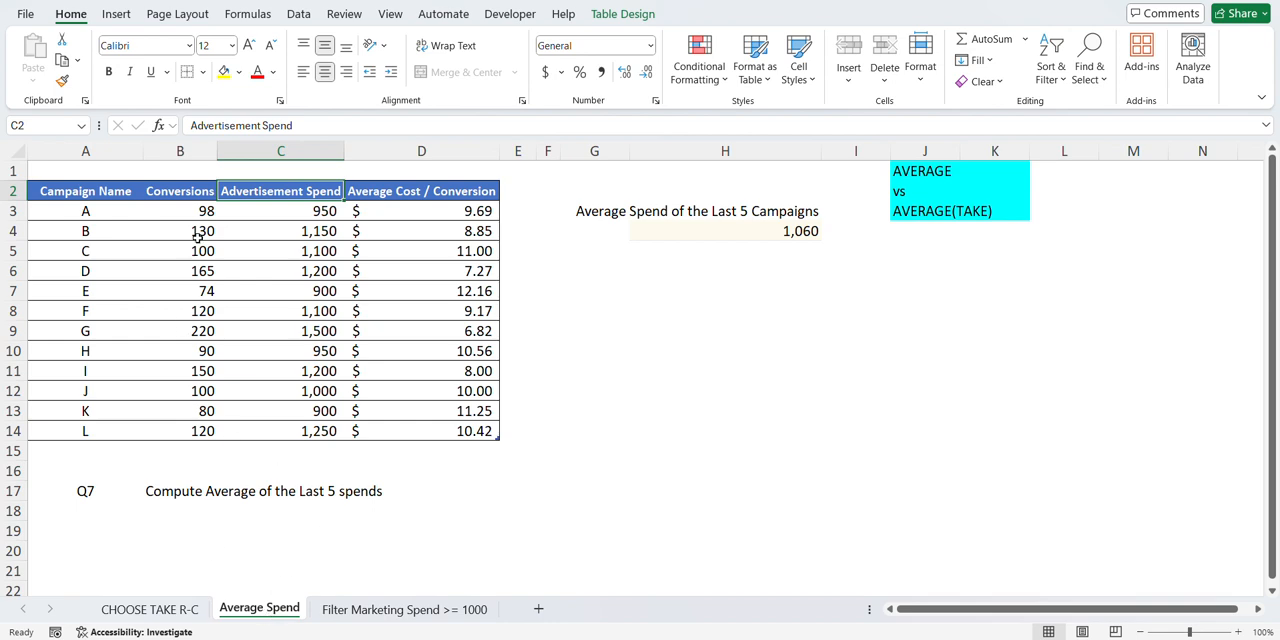
left_click(372, 610)
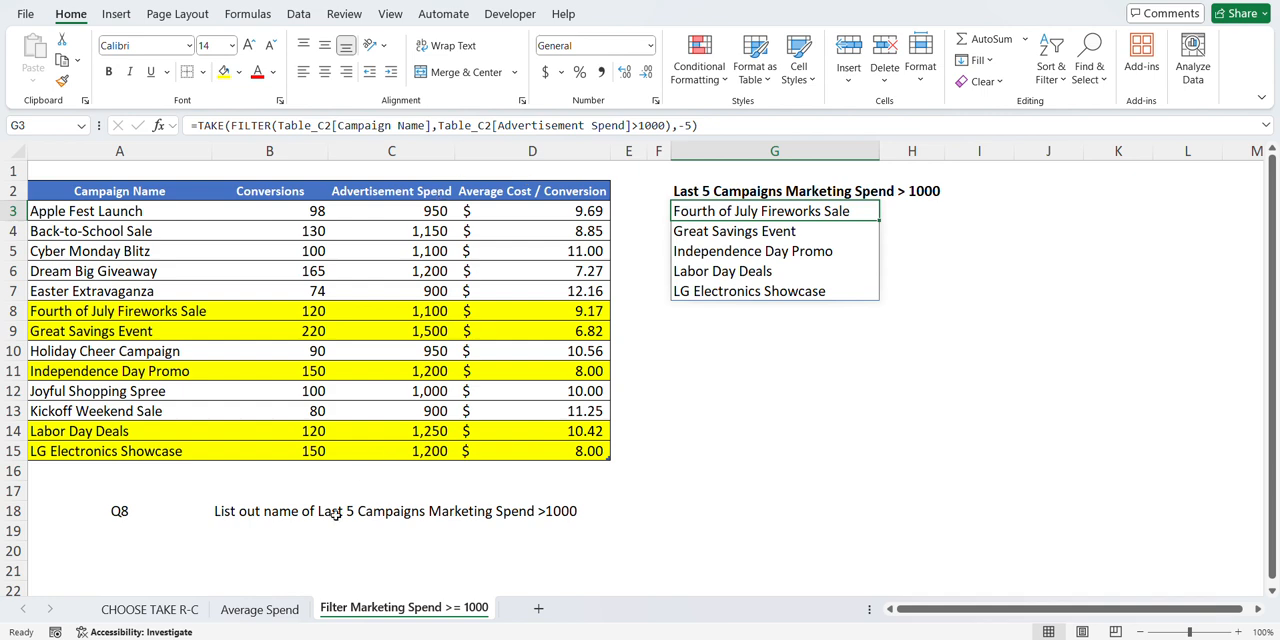
left_click(262, 609)
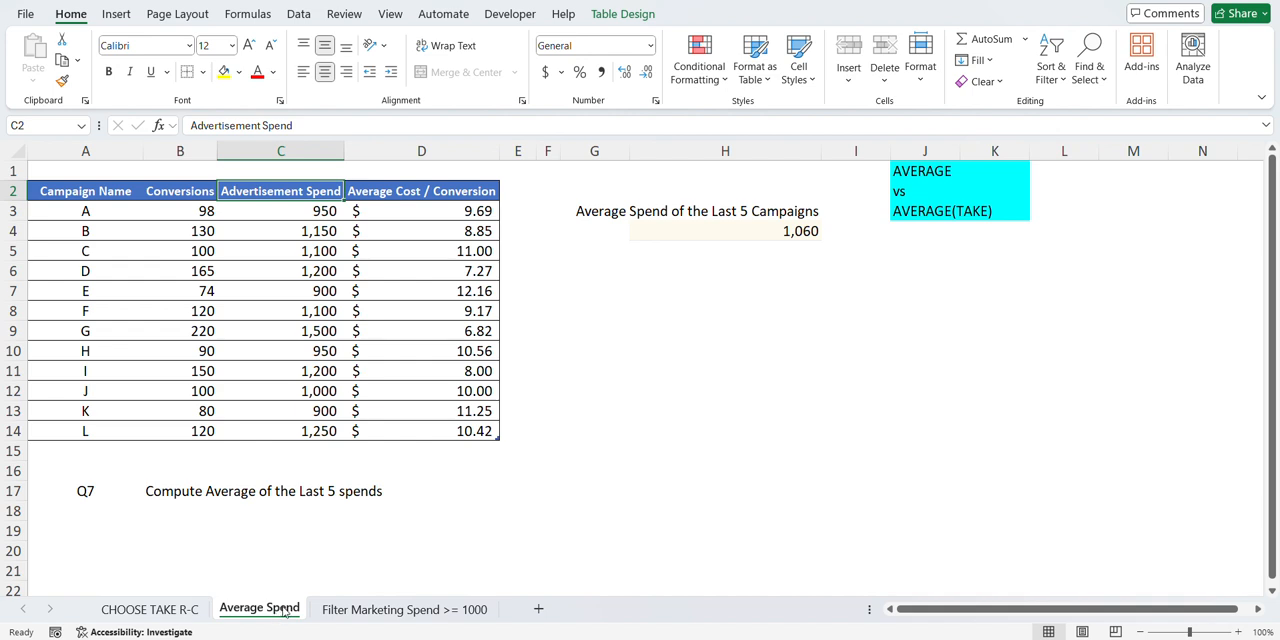
left_click(148, 609)
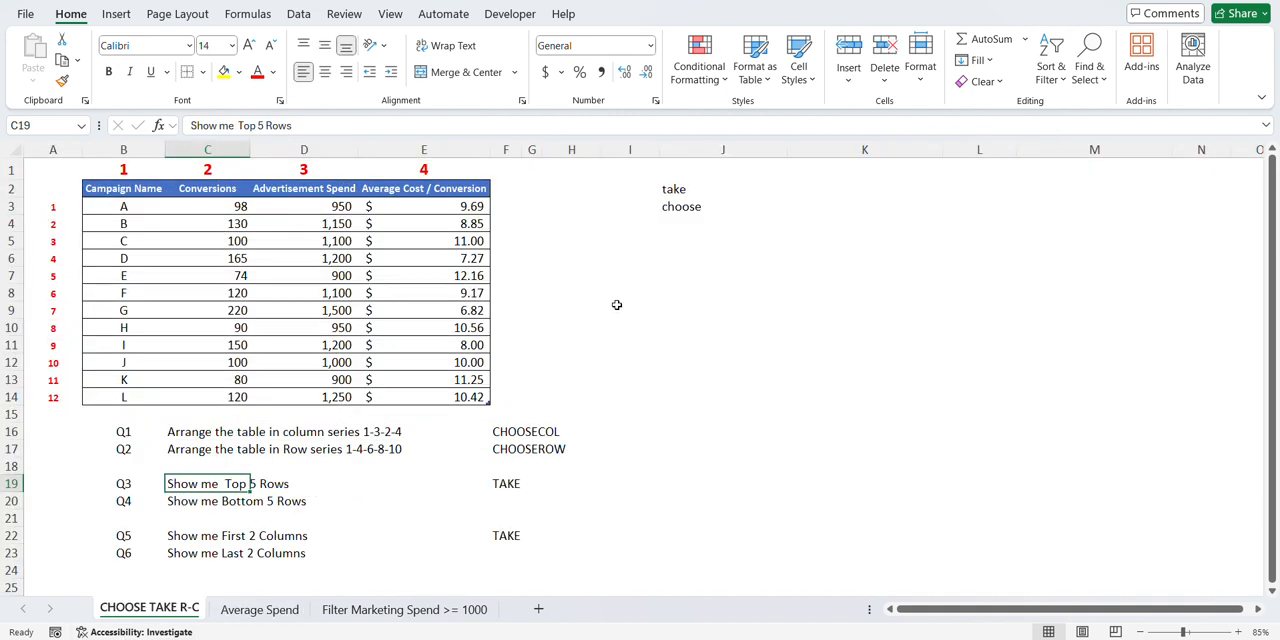